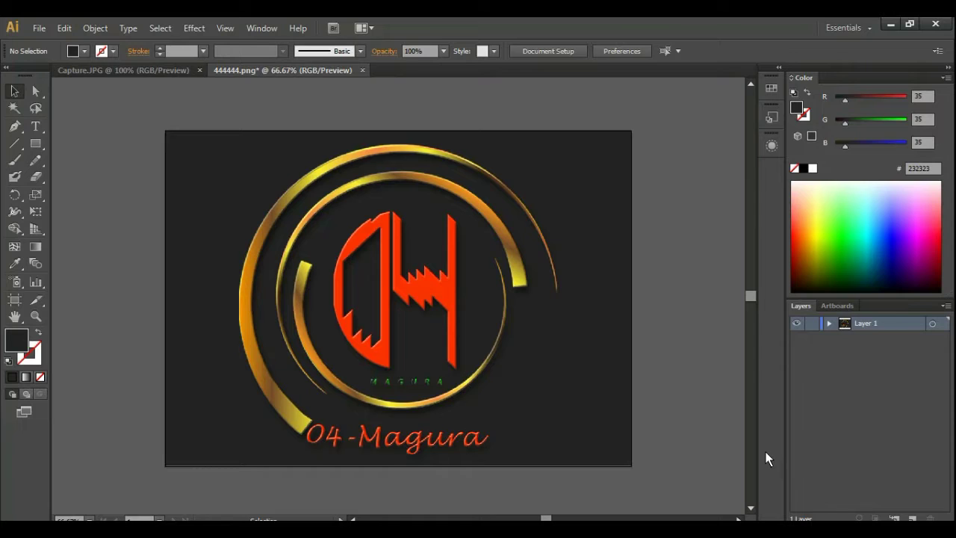
# - Create a new landscape RGB document 1000 px wide and 720 px high
pyautogui.click(35, 29)
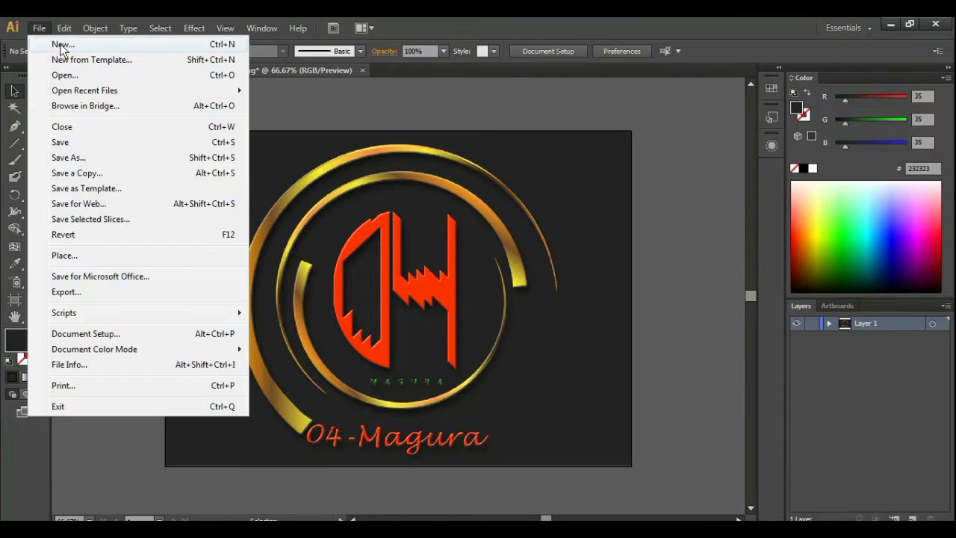
pyautogui.click(63, 42)
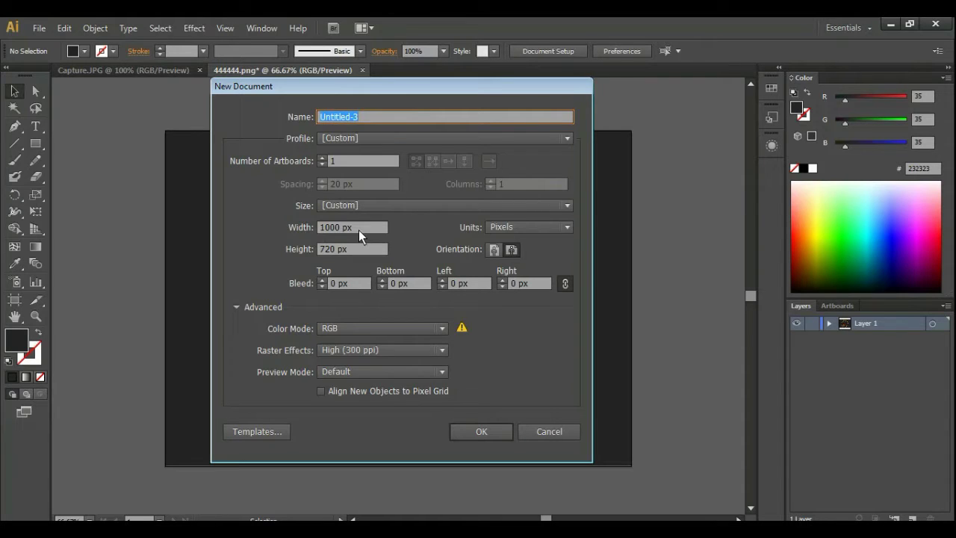
pyautogui.click(513, 248)
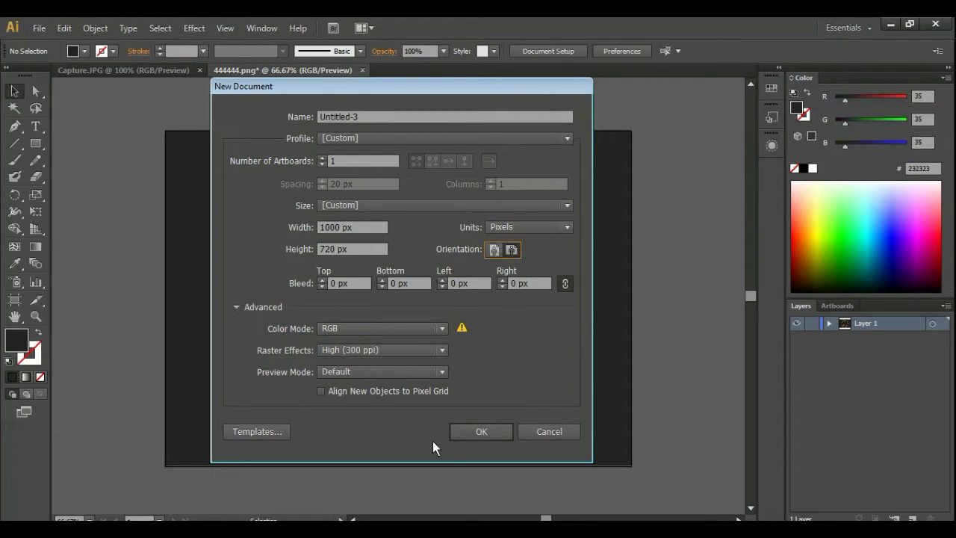
pyautogui.click(483, 432)
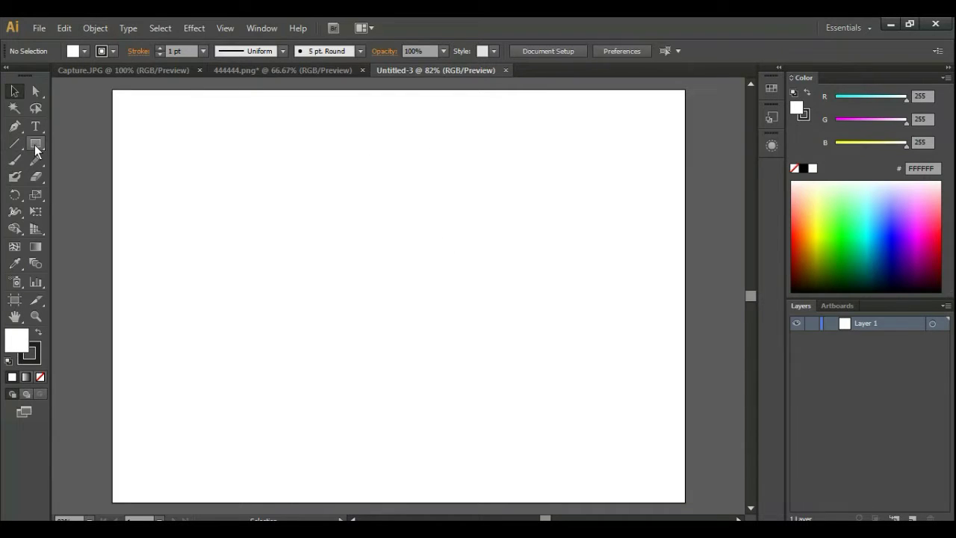
# - Draw a circle about 660 px in diameter centred on the artboard with the Ellipse tool
pyautogui.moveTo(35, 147); pyautogui.dragTo(94, 178)
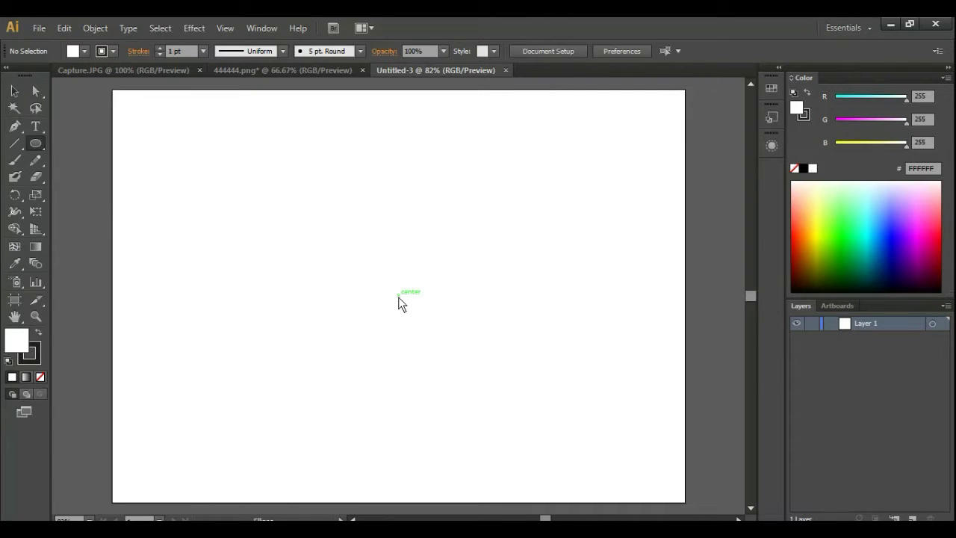
pyautogui.moveTo(398, 298); pyautogui.dragTo(537, 486)
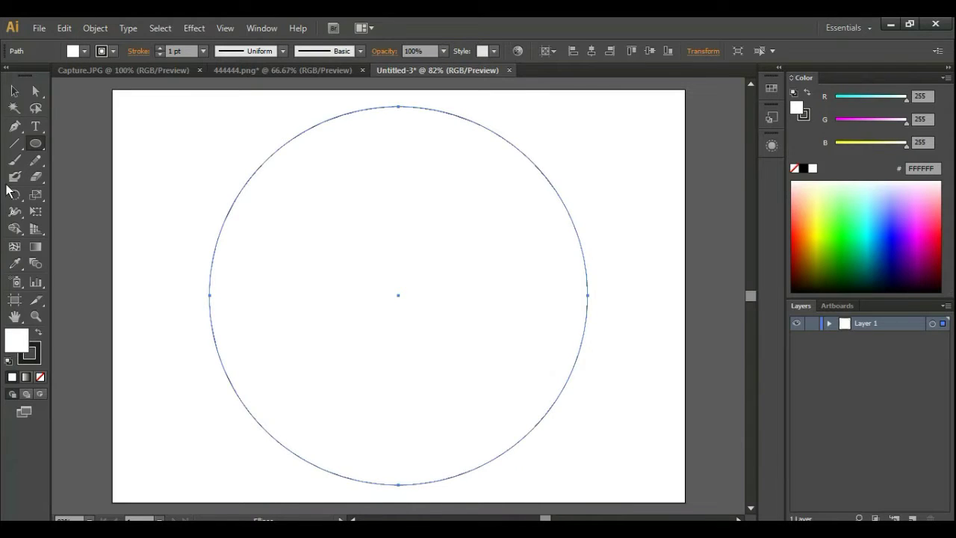
# - Cut the circle with the Scissors tool at its lower left and its rightmost anchor point, and delete the lower-right arc
pyautogui.click(30, 177)
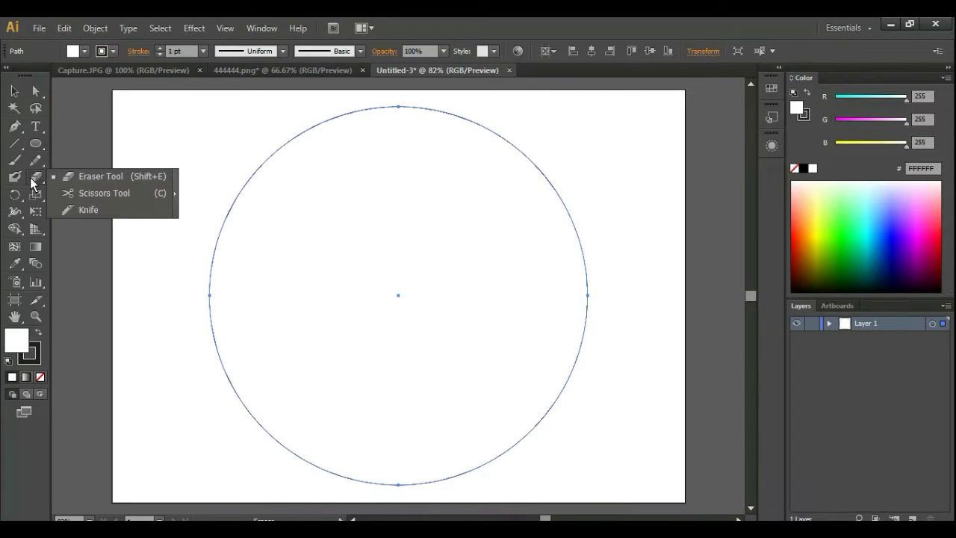
pyautogui.click(97, 193)
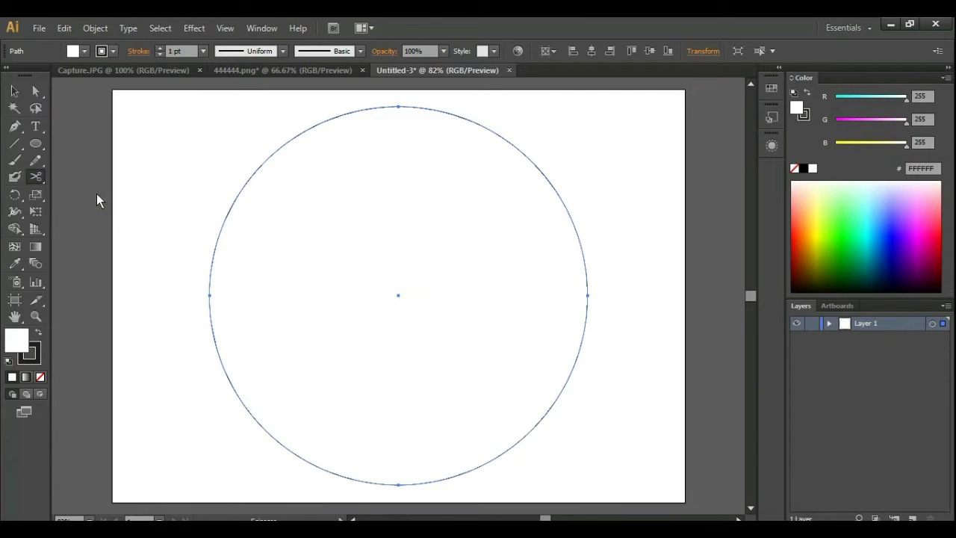
pyautogui.click(294, 453)
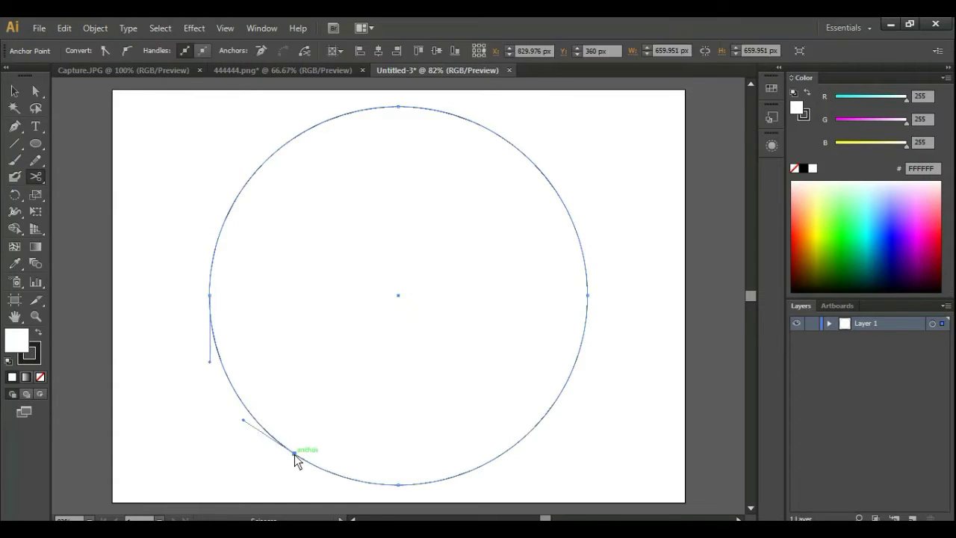
pyautogui.click(588, 296)
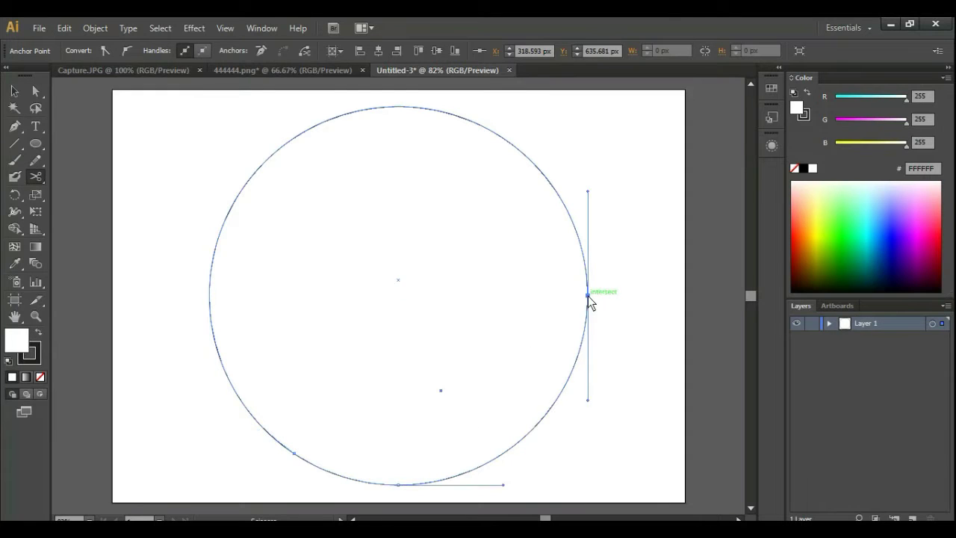
pyautogui.click(14, 91)
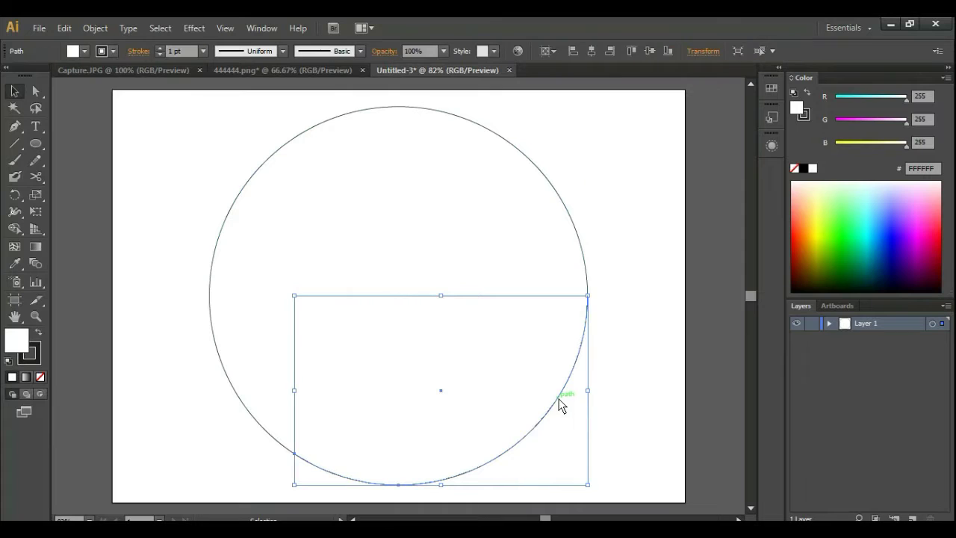
pyautogui.press('Delete')
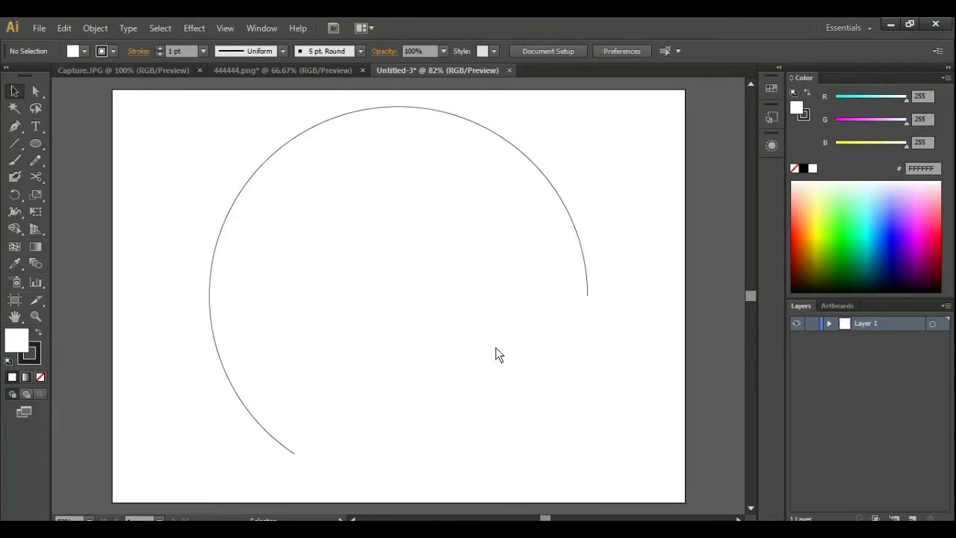
# - Give the remaining arc the tapered triangular width profile and remove its fill
pyautogui.click(323, 124)
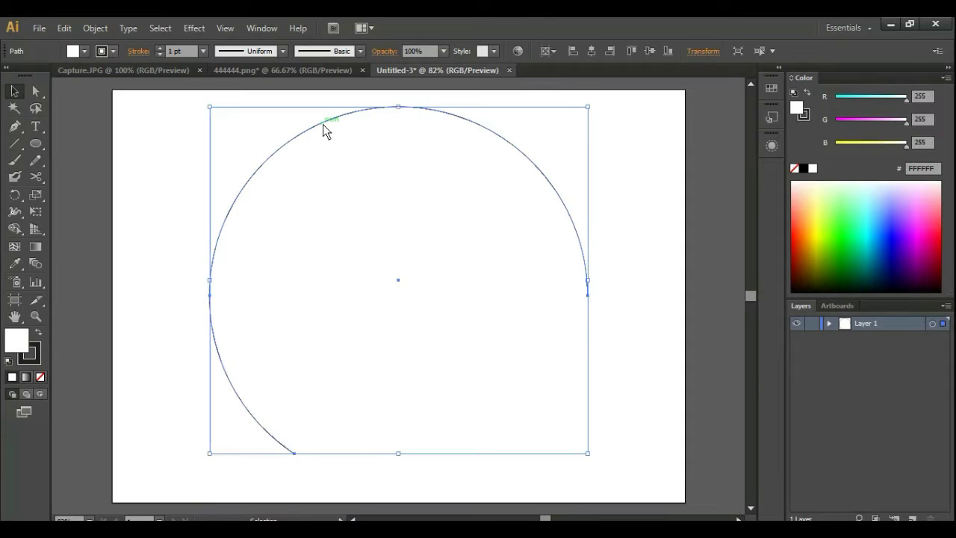
pyautogui.click(283, 50)
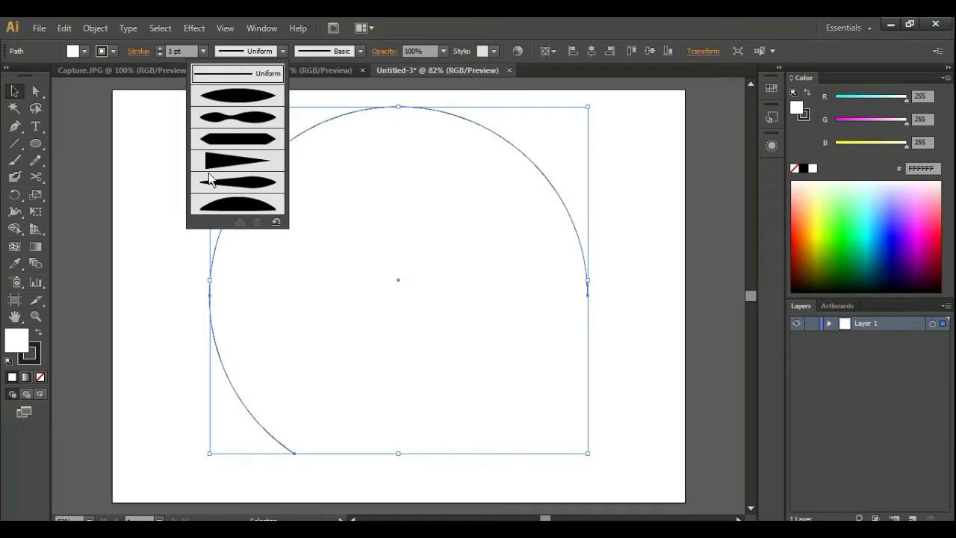
pyautogui.click(224, 157)
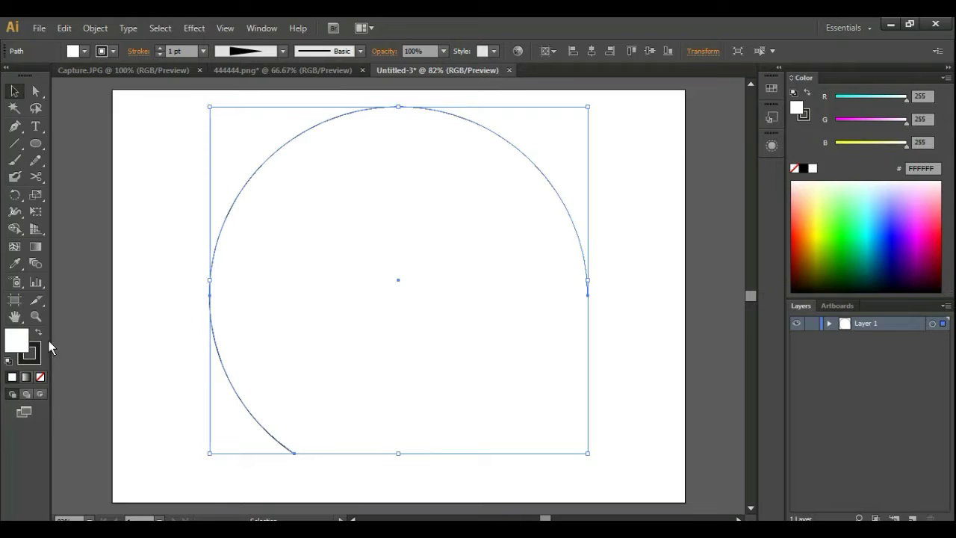
pyautogui.click(40, 378)
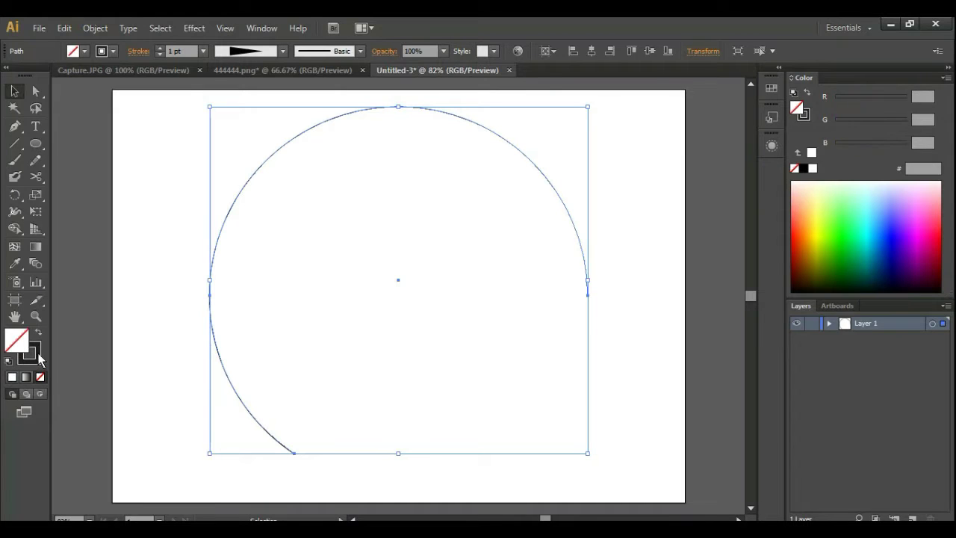
# - Increase the arc's stroke weight to 23 pt and deselect it
pyautogui.click(38, 356)
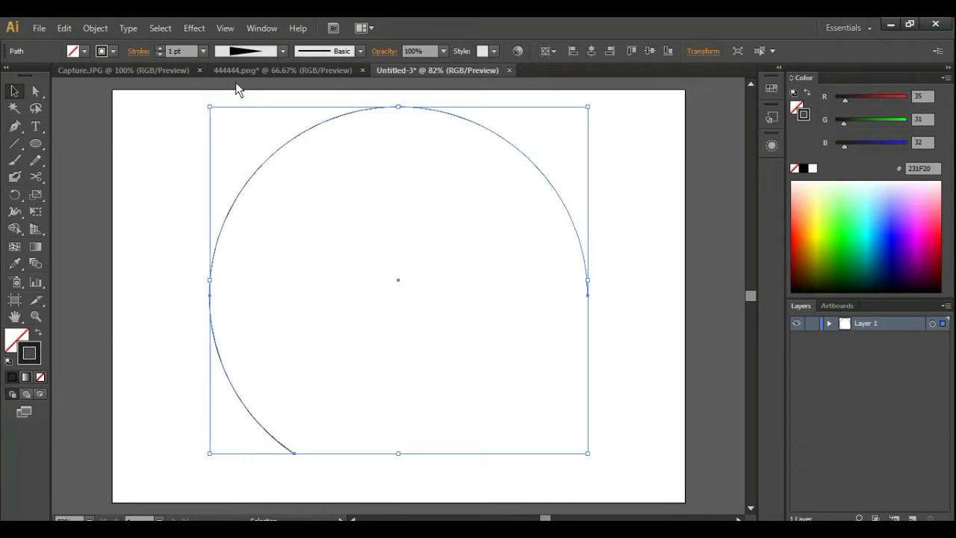
pyautogui.click(161, 48)
pyautogui.click(160, 47)
pyautogui.click(160, 48)
pyautogui.click(160, 48)
pyautogui.click(161, 48)
pyautogui.click(160, 47)
pyautogui.click(161, 48)
pyautogui.click(161, 47)
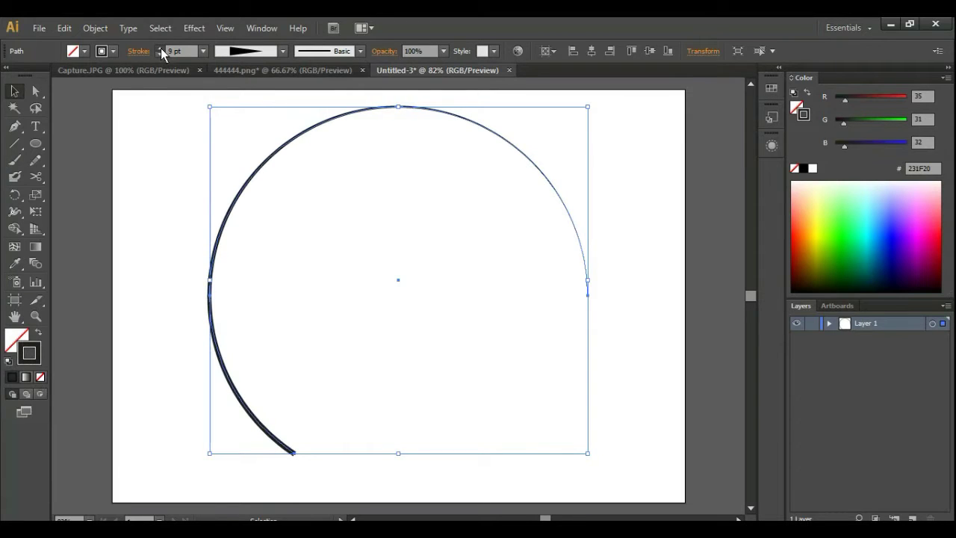
pyautogui.click(161, 48)
pyautogui.click(161, 48)
pyautogui.click(161, 48)
pyautogui.click(161, 48)
pyautogui.click(161, 48)
pyautogui.click(160, 48)
pyautogui.click(161, 48)
pyautogui.click(161, 48)
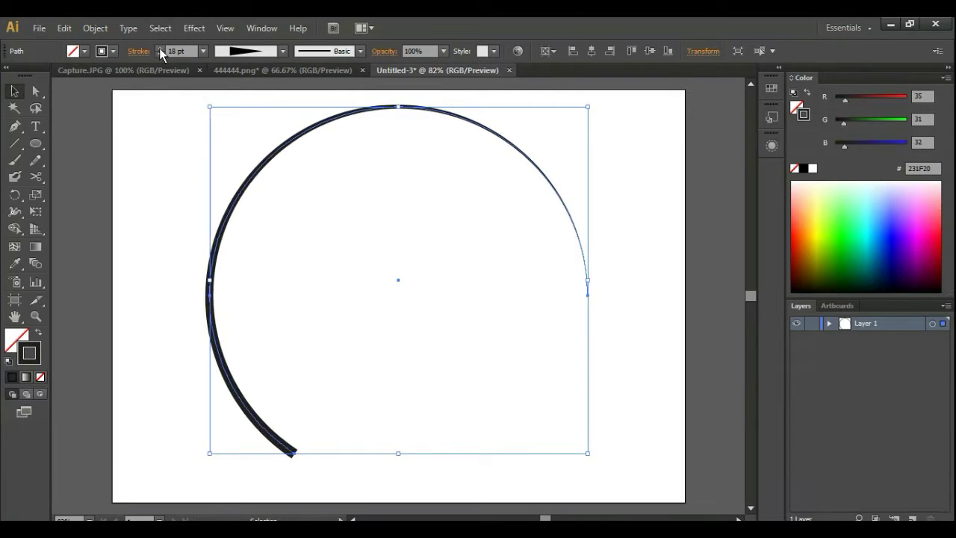
pyautogui.click(161, 48)
pyautogui.click(161, 48)
pyautogui.click(161, 48)
pyautogui.click(161, 48)
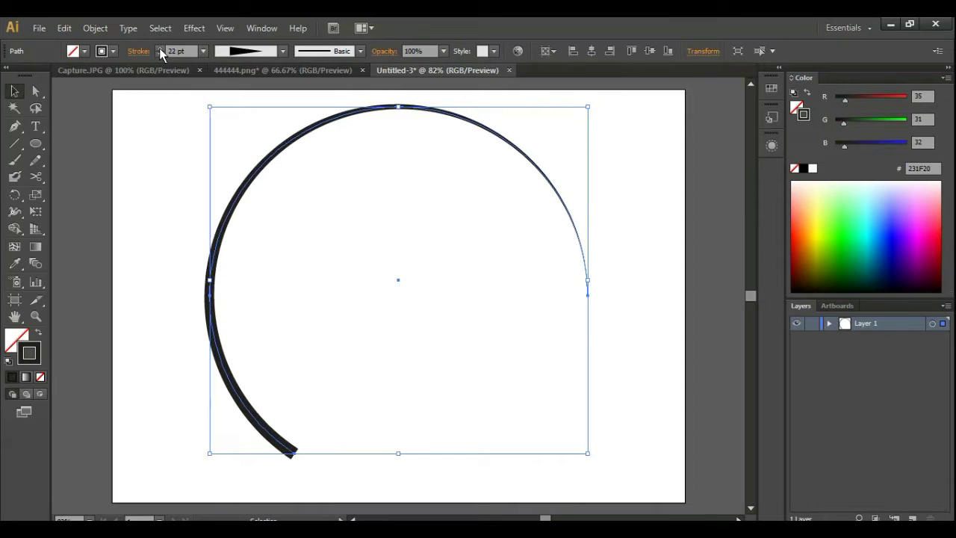
pyautogui.click(161, 47)
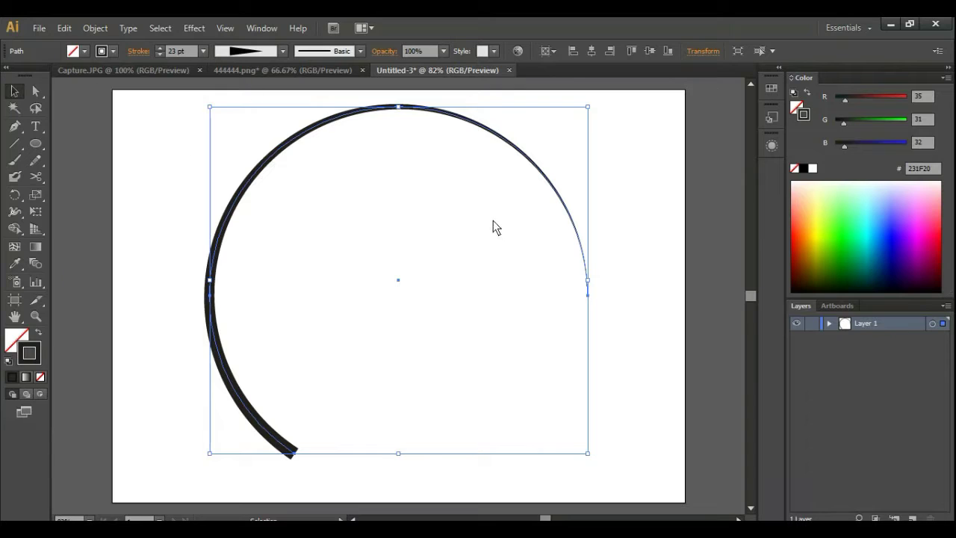
pyautogui.click(649, 178)
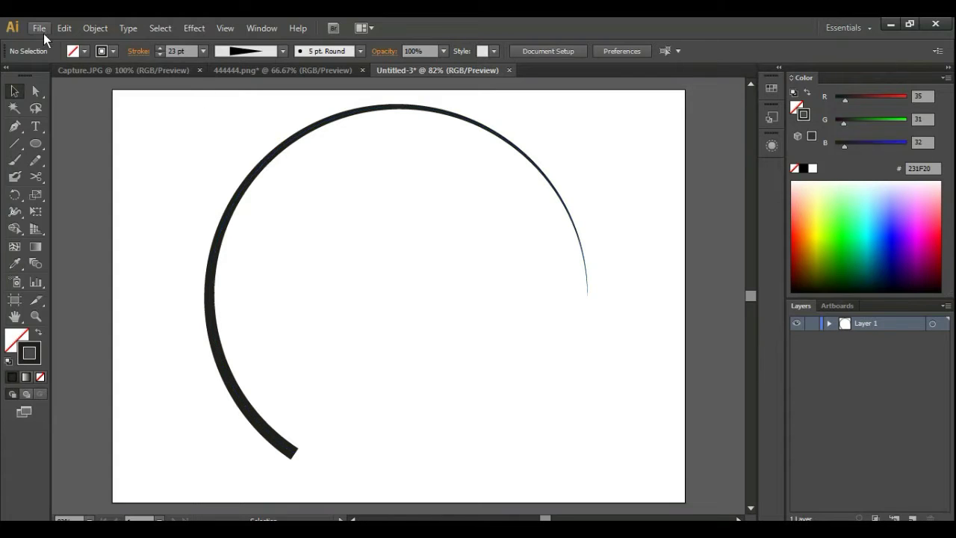
# - Bring the gradient reference image from Capture.JPG into Untitled-3 and place it at the artboard's upper-left corner
pyautogui.click(87, 69)
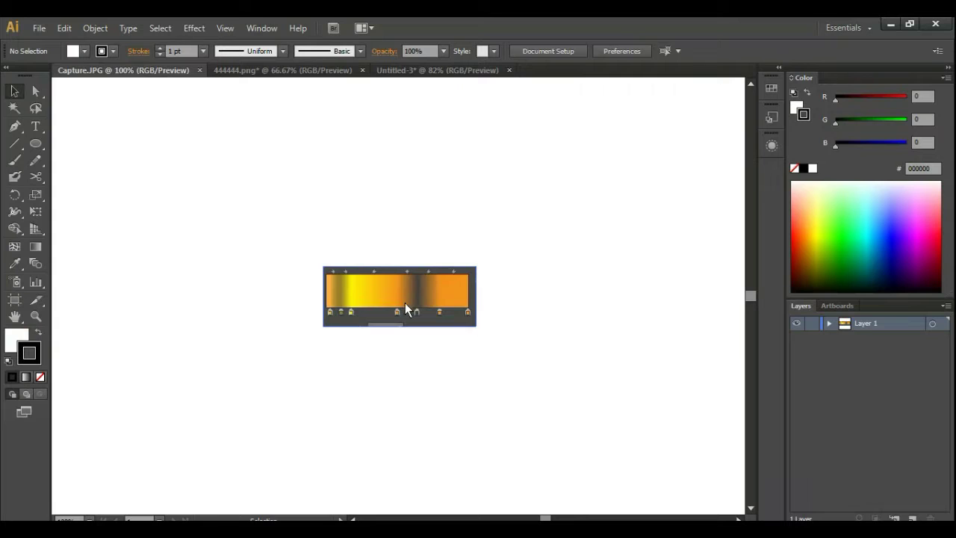
pyautogui.moveTo(403, 302); pyautogui.dragTo(451, 66)
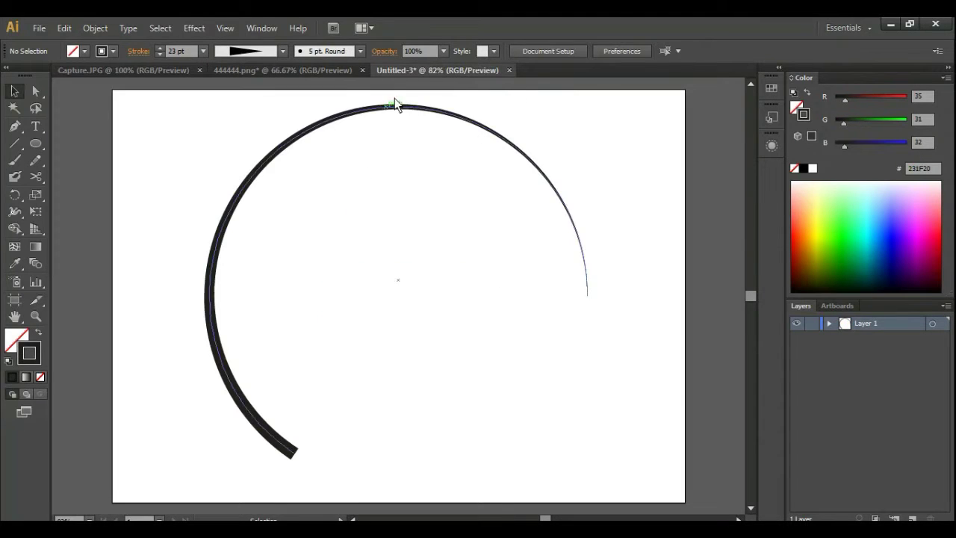
pyautogui.click(130, 69)
pyautogui.moveTo(407, 311); pyautogui.dragTo(155, 131)
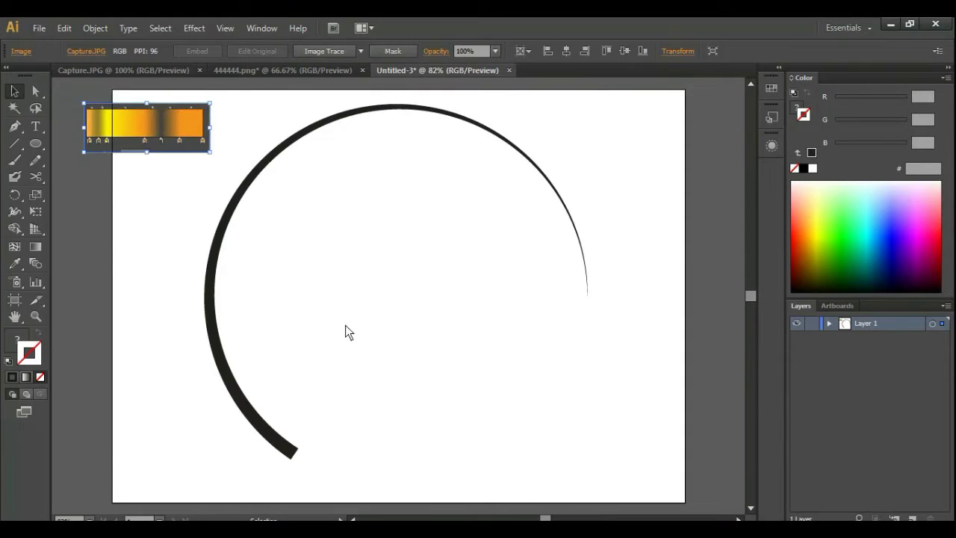
# - Apply the Orange, Yellow preset gradient to the arc's stroke
pyautogui.click(392, 109)
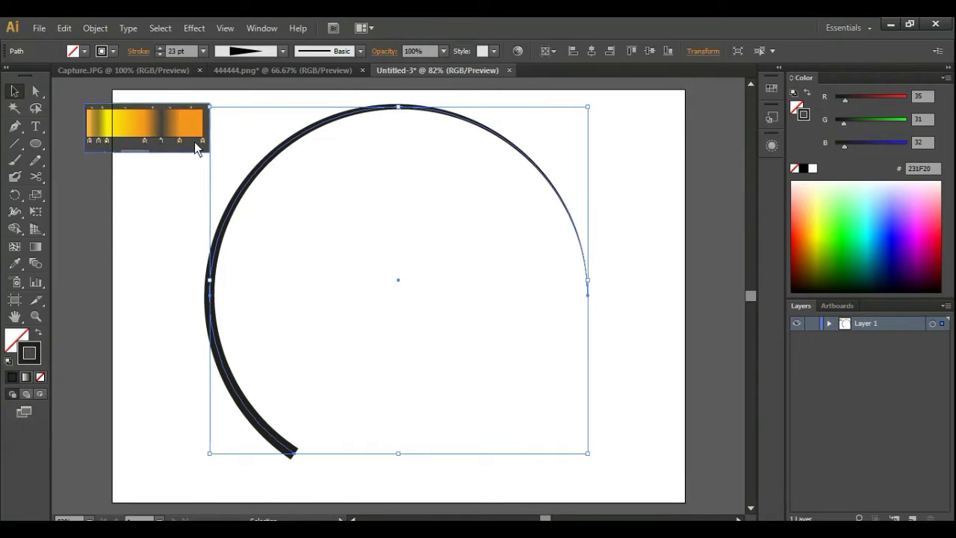
pyautogui.click(254, 27)
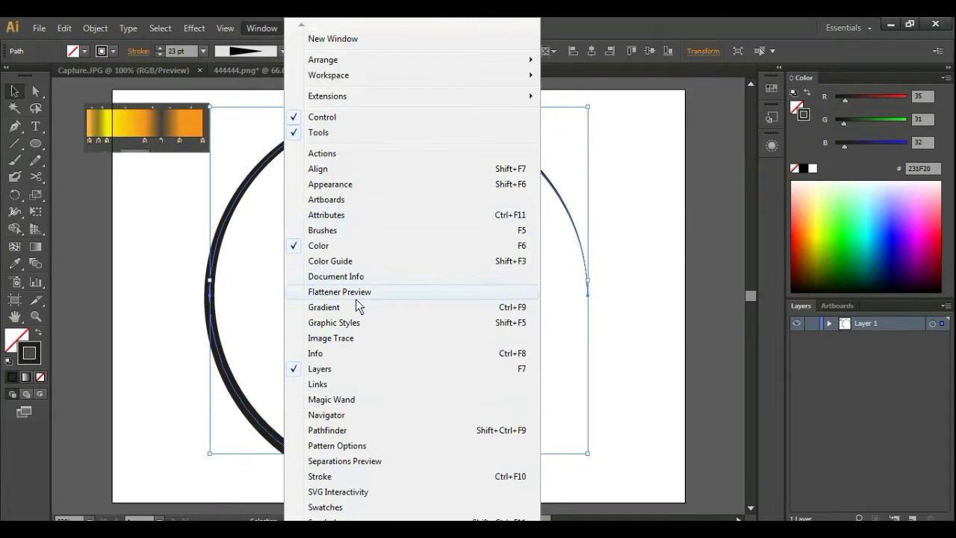
pyautogui.moveTo(364, 520)
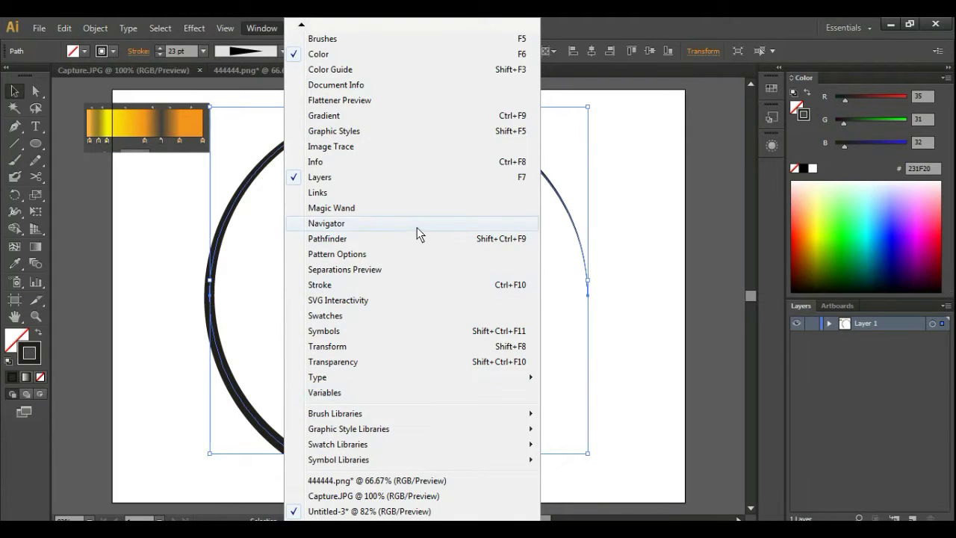
pyautogui.click(331, 121)
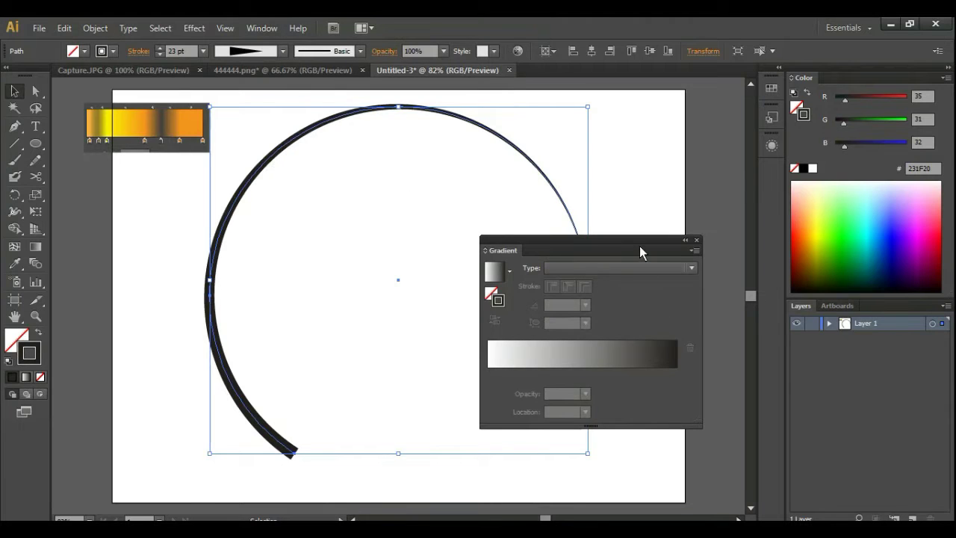
pyautogui.click(696, 239)
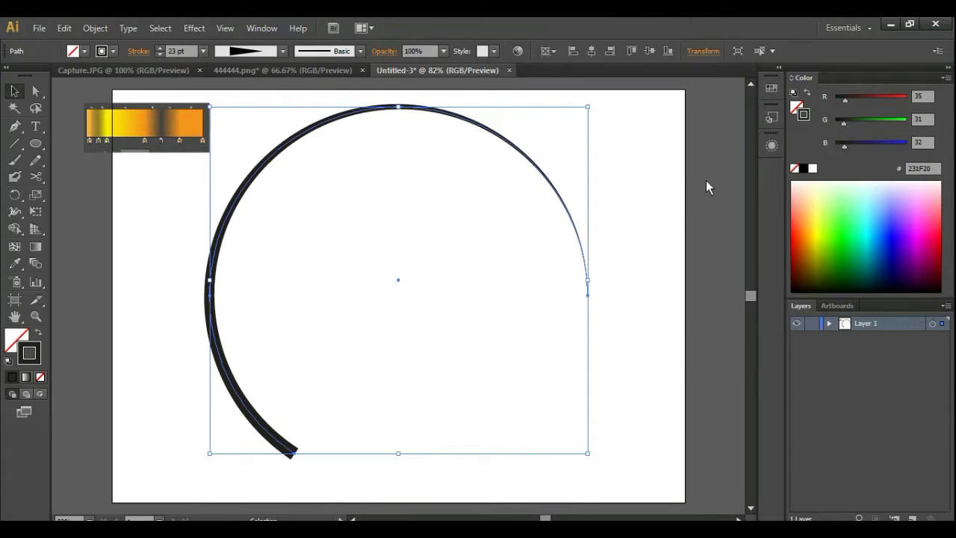
pyautogui.hotkey('ctrl', 'F9')
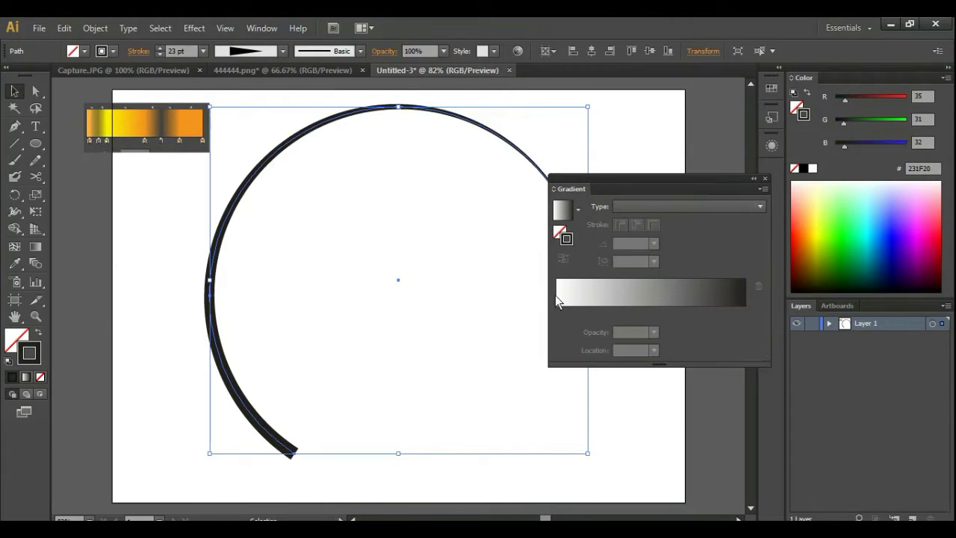
pyautogui.click(579, 209)
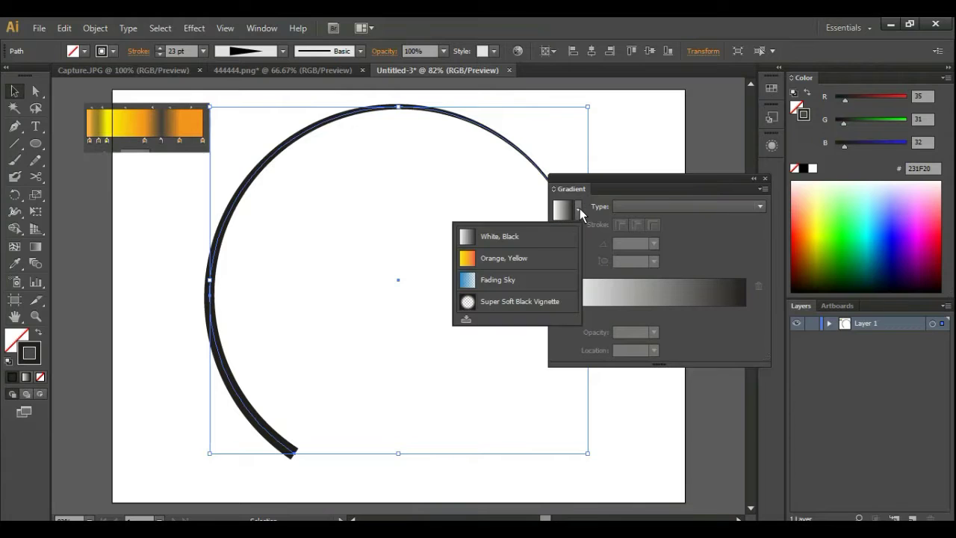
pyautogui.click(497, 260)
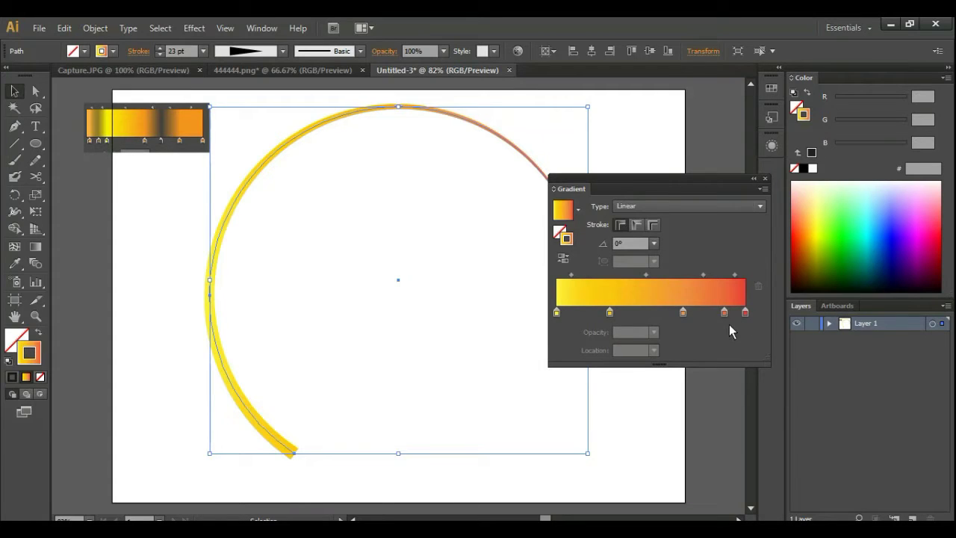
# - Set the first colour stop of the stroke gradient to the orange swatch F7941E
pyautogui.doubleClick(556, 311)
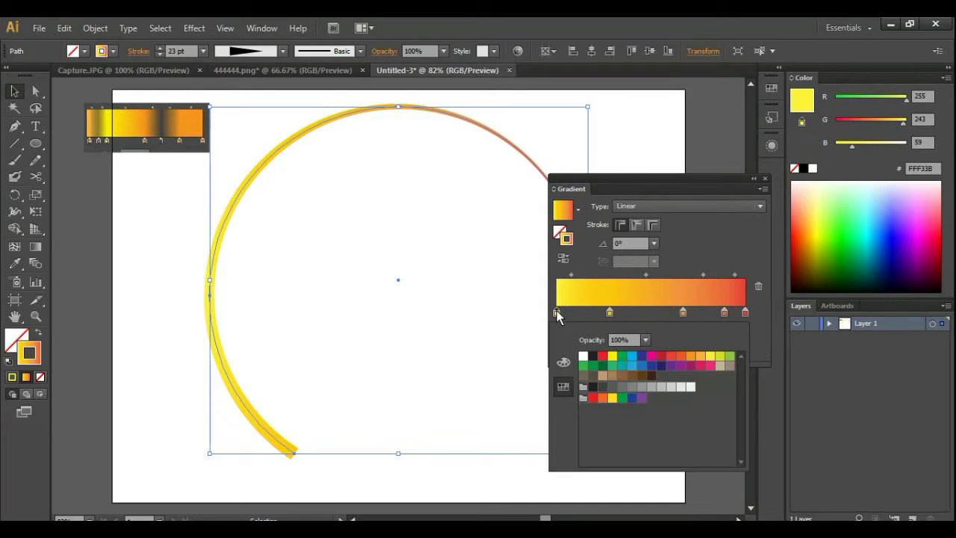
pyautogui.click(691, 356)
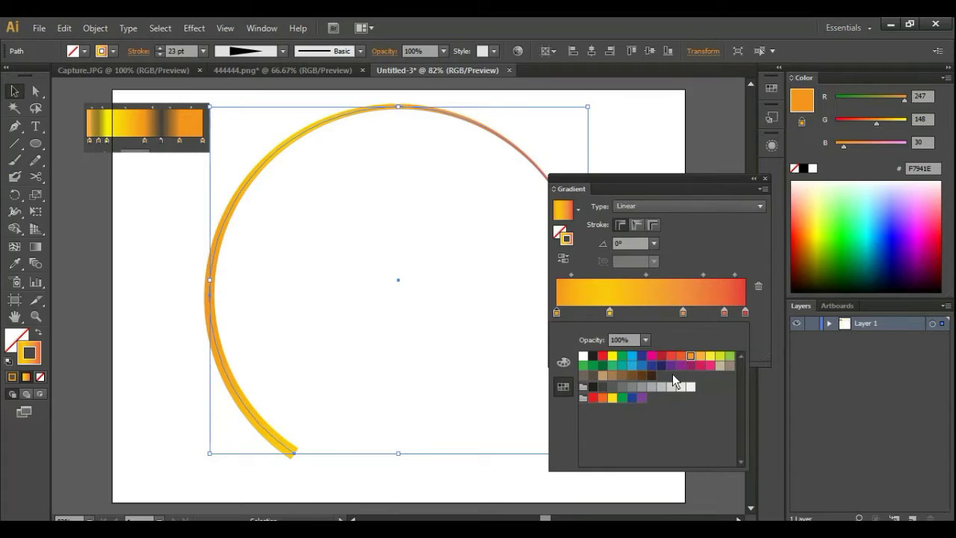
# - Add a colour stop just after the first one, at 7.3%, and set it to dark grey 414042
pyautogui.click(567, 312)
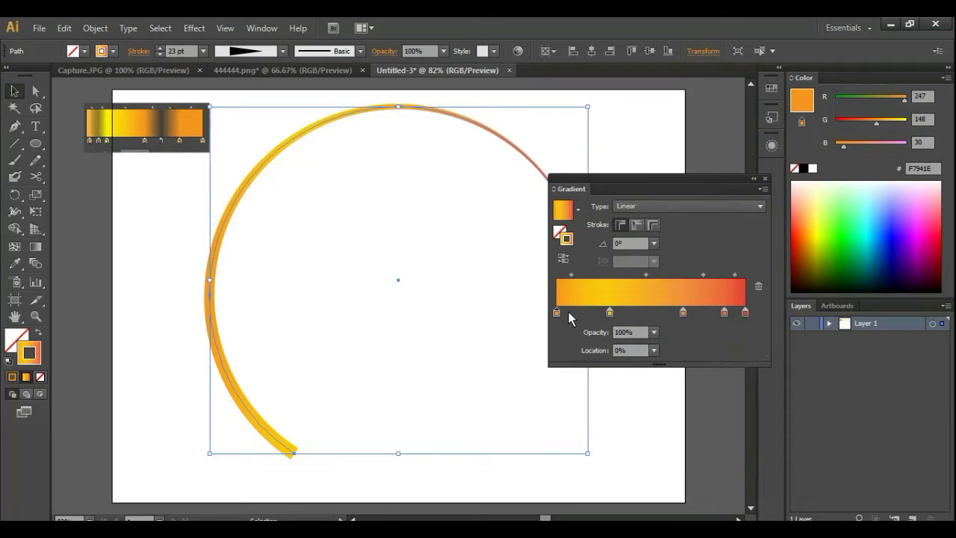
pyautogui.moveTo(566, 311); pyautogui.dragTo(570, 316)
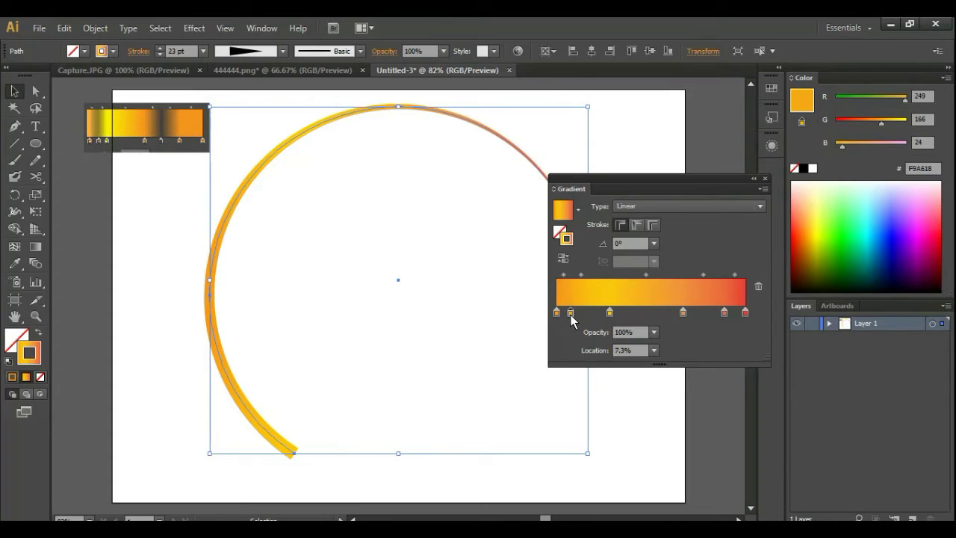
pyautogui.doubleClick(572, 313)
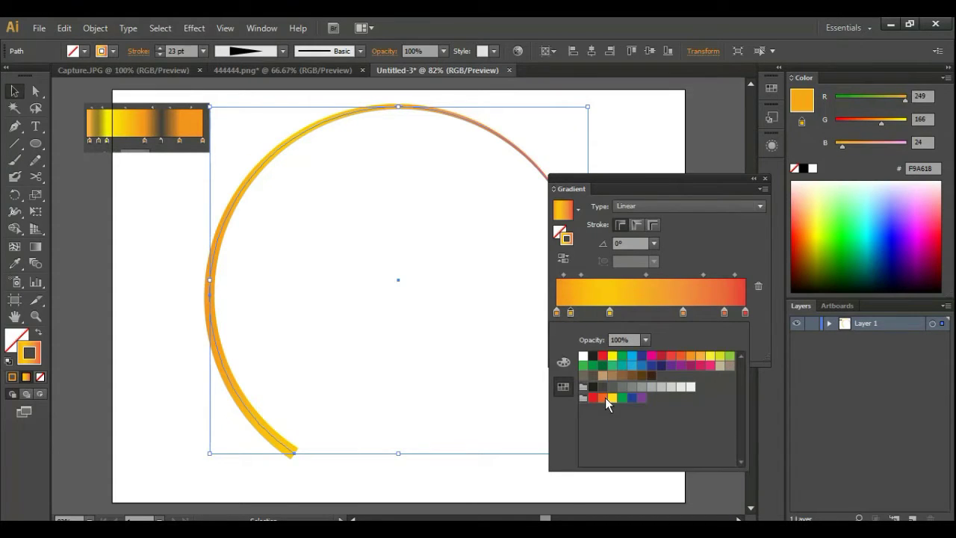
pyautogui.click(601, 386)
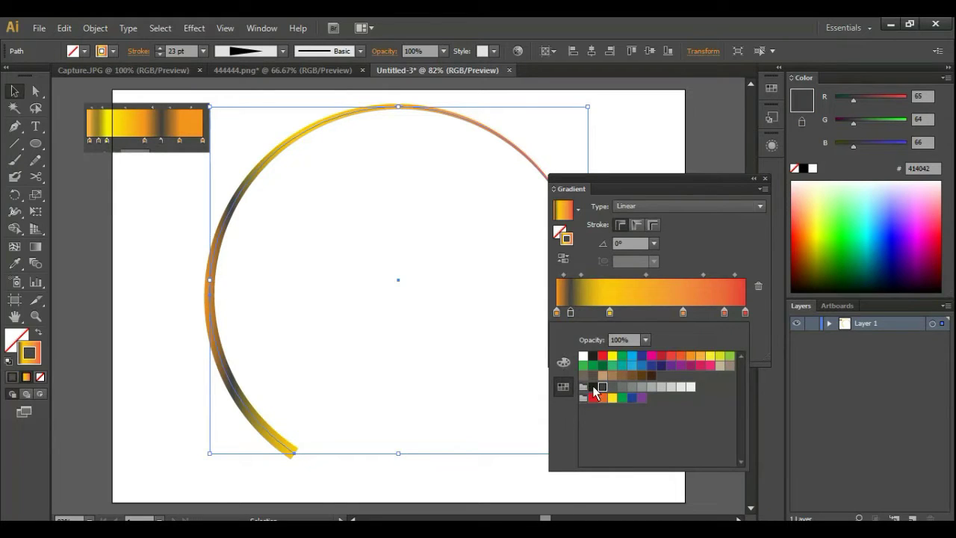
# - Add another gradient stop at 13.5%, right after the dark grey one, and set it to yellow FFF200
pyautogui.click(577, 314)
pyautogui.moveTo(587, 312); pyautogui.dragTo(582, 312)
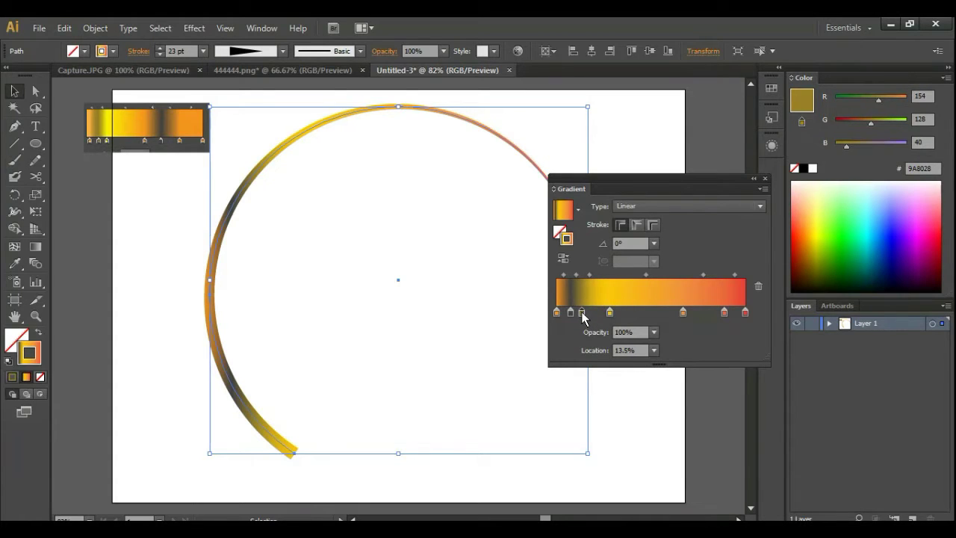
pyautogui.doubleClick(582, 313)
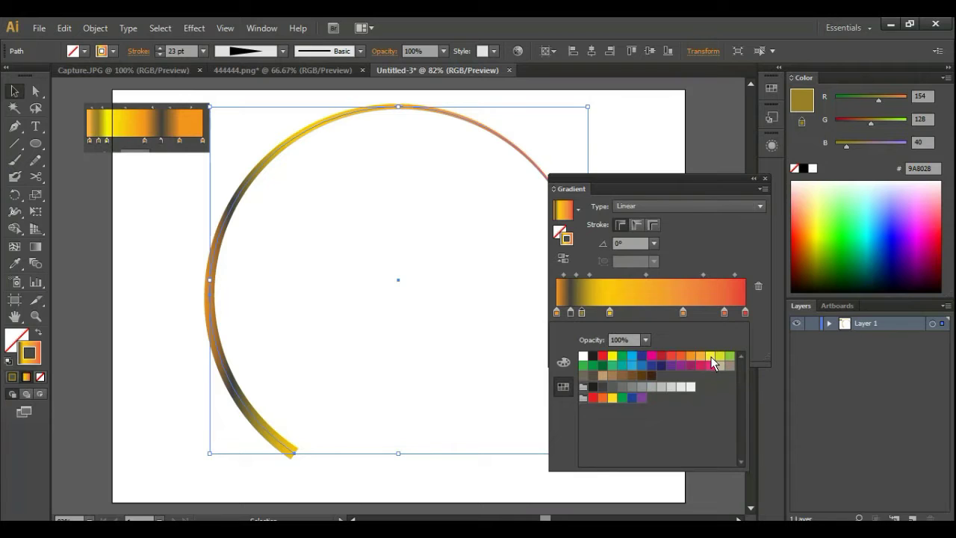
pyautogui.click(611, 357)
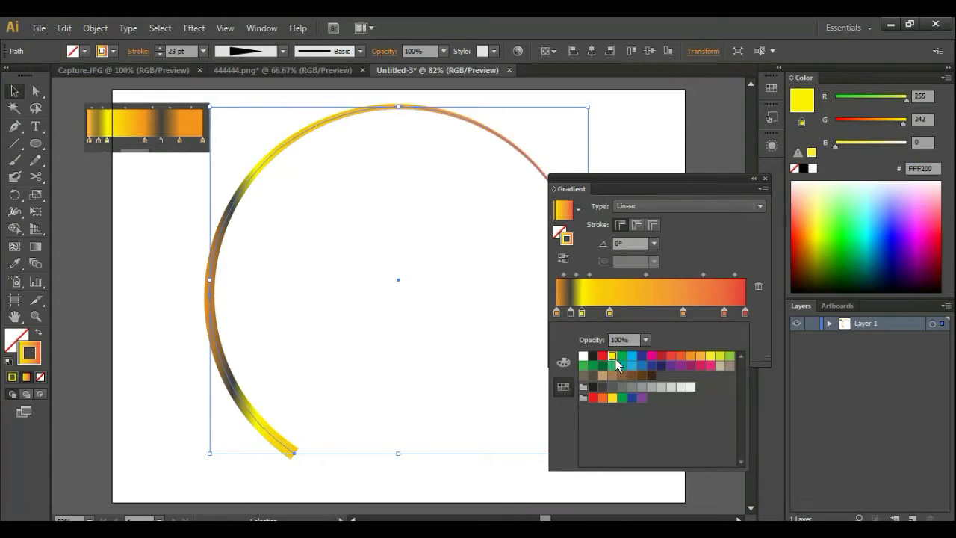
# - Move the golden-yellow stop after the bright yellow one to about mid-gradient and colour it orange F7941E
pyautogui.click(612, 314)
pyautogui.click(631, 314)
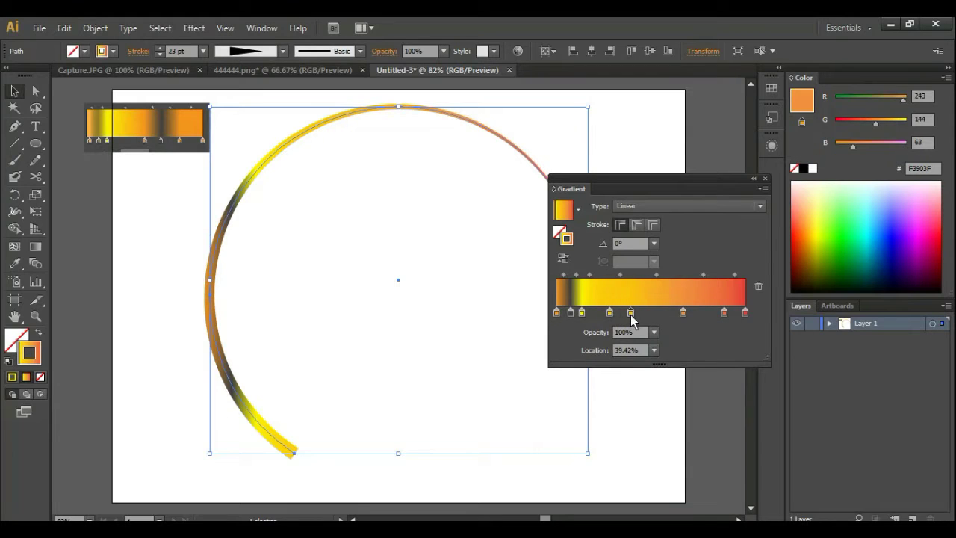
pyautogui.click(759, 286)
pyautogui.moveTo(610, 314); pyautogui.dragTo(647, 319)
pyautogui.doubleClick(647, 314)
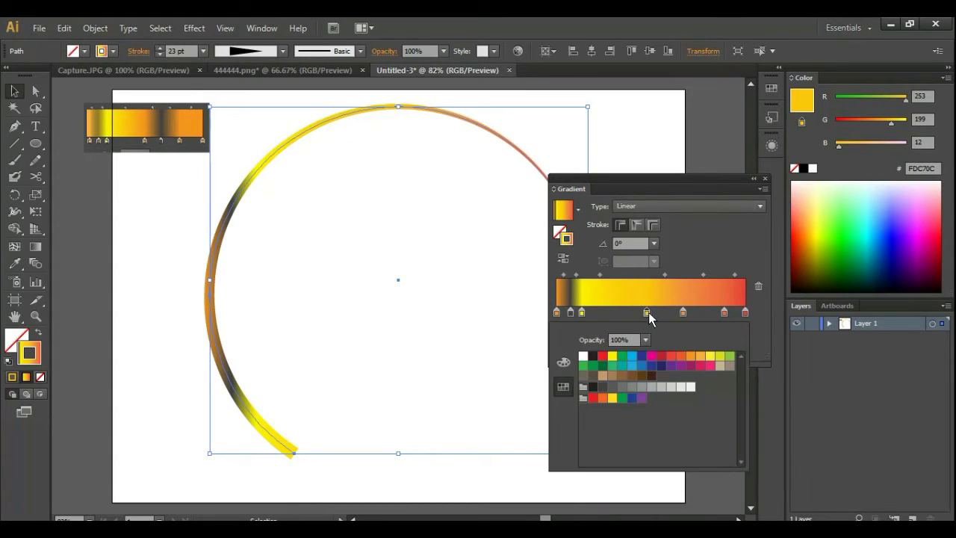
pyautogui.click(693, 355)
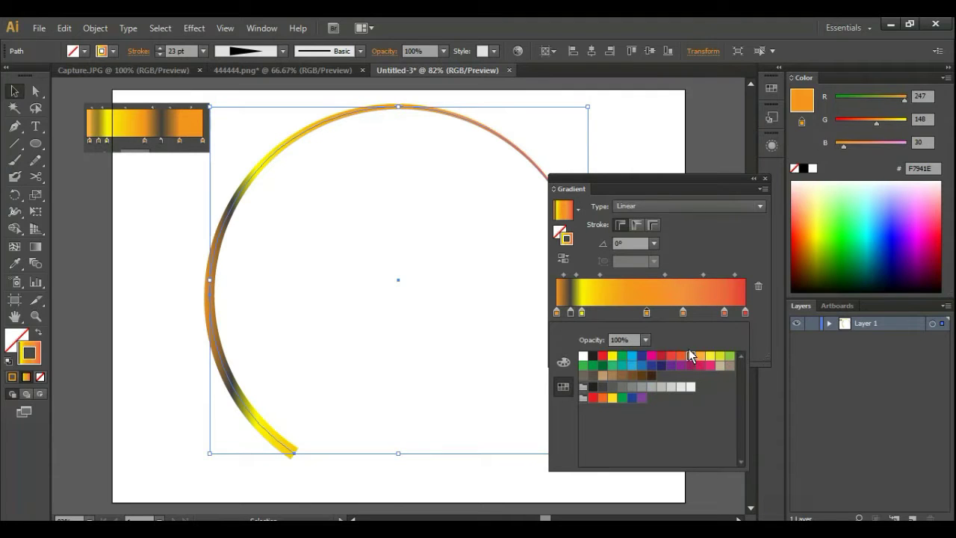
# - Set the third-to-last gradient stop to dark grey 414042
pyautogui.click(684, 310)
pyautogui.doubleClick(685, 311)
pyautogui.click(603, 386)
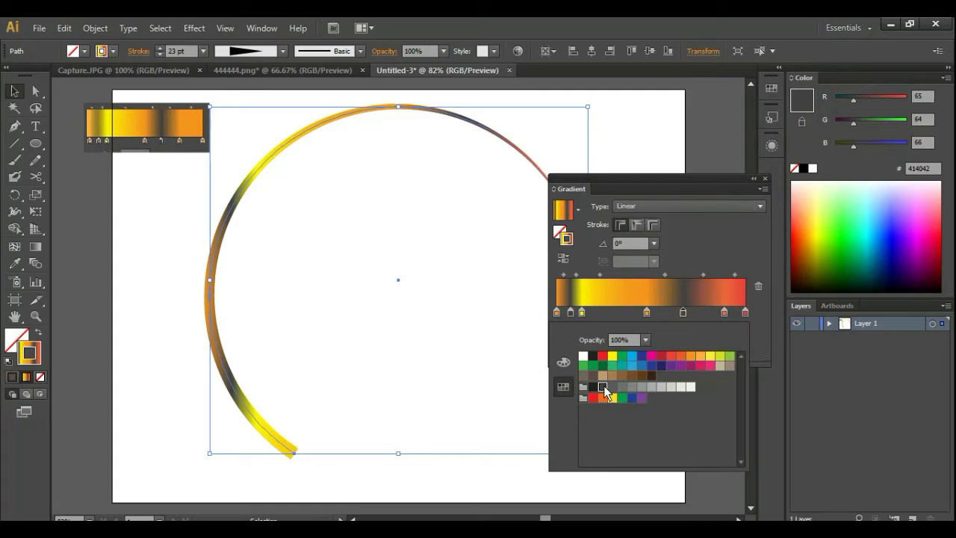
# - Recolour the last two gradient stops with the orange swatch F7941E
pyautogui.click(744, 313)
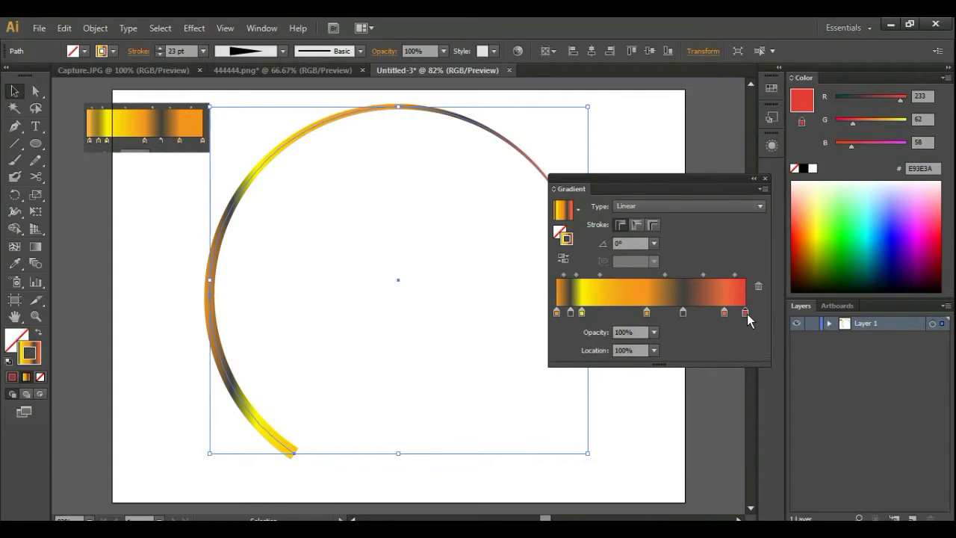
pyautogui.doubleClick(745, 312)
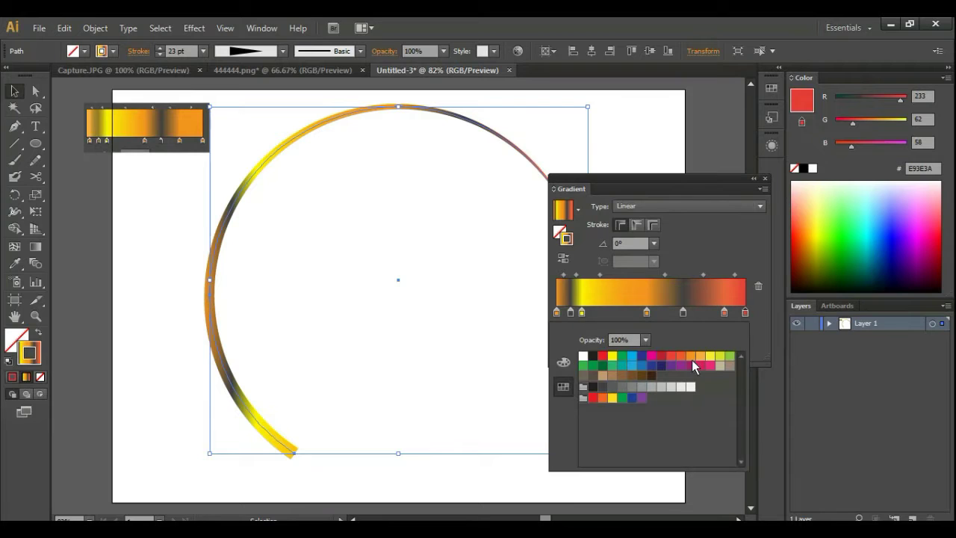
pyautogui.click(692, 360)
pyautogui.click(723, 313)
pyautogui.doubleClick(721, 314)
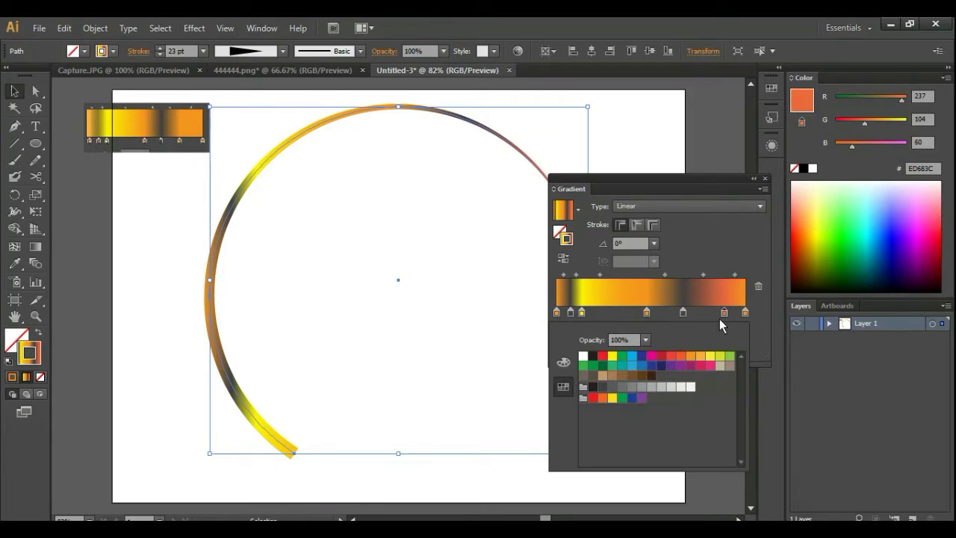
pyautogui.click(691, 356)
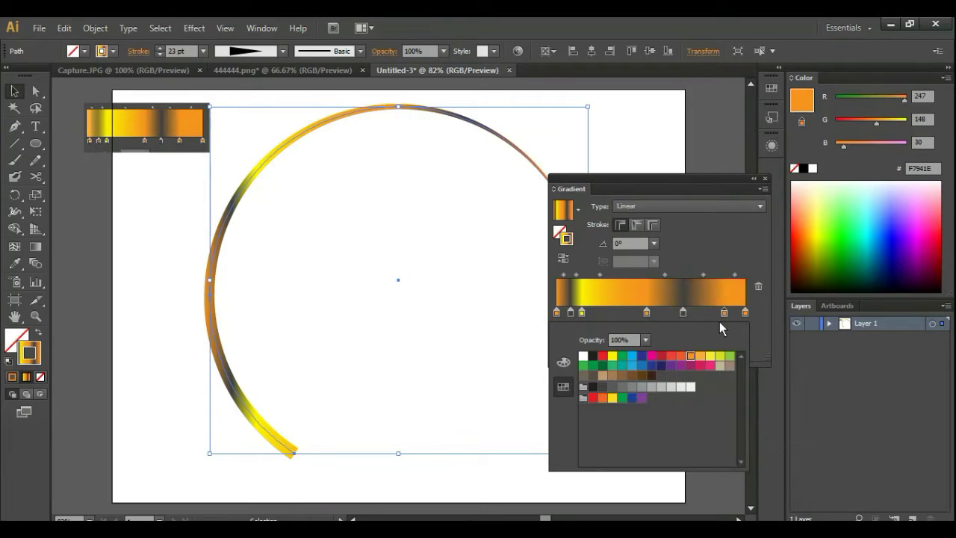
# - Shift the second-to-last orange stop towards the start, the second dark grey stop to 63.57% and the middle orange stop to 40.86%
pyautogui.click(725, 313)
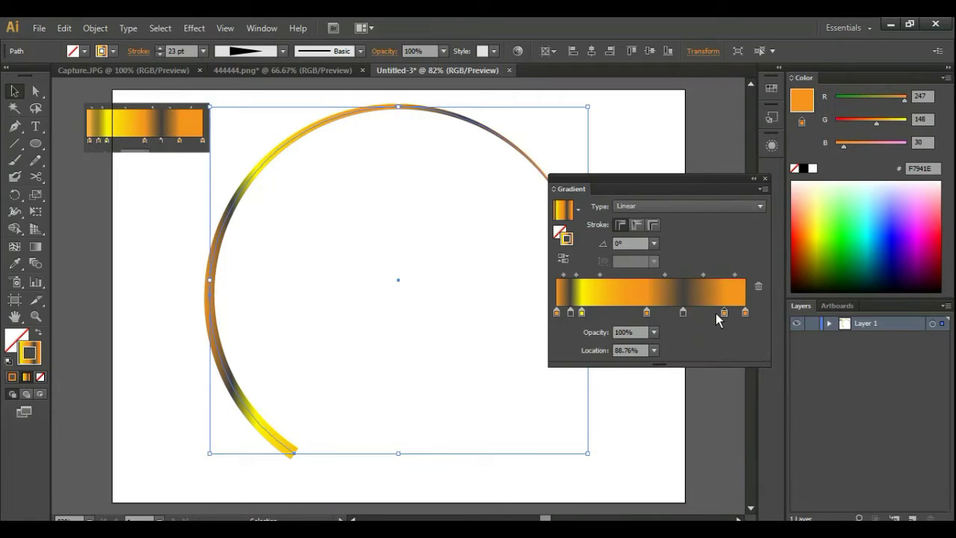
pyautogui.moveTo(723, 314); pyautogui.dragTo(679, 314)
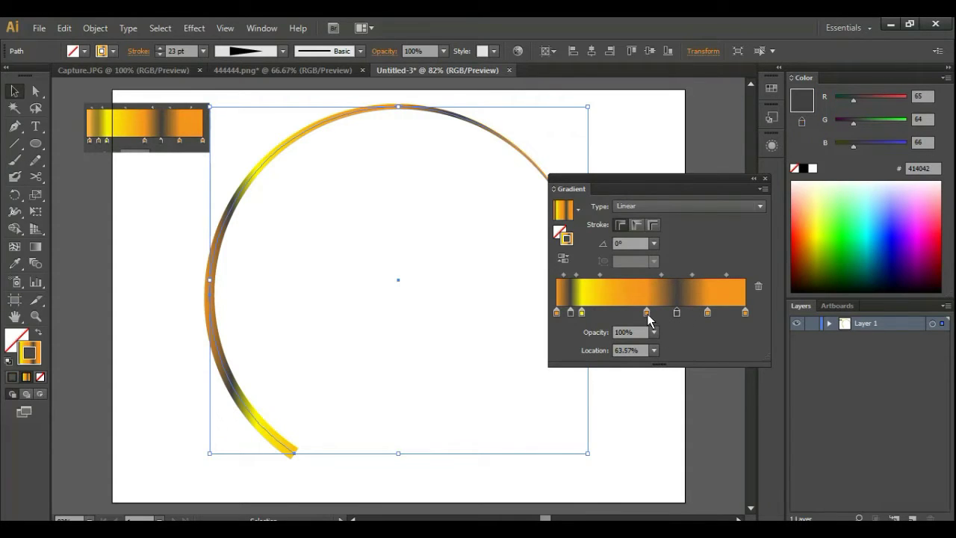
pyautogui.moveTo(646, 314); pyautogui.dragTo(633, 314)
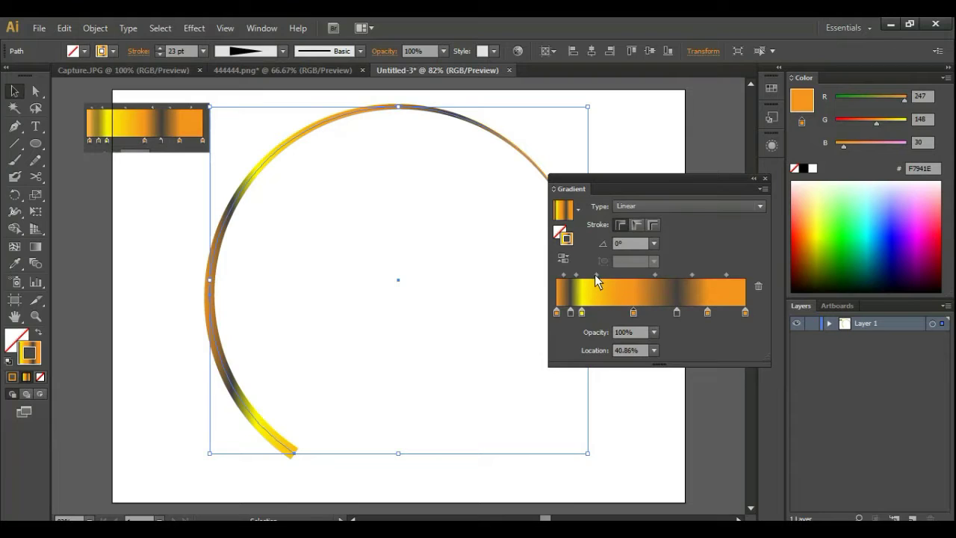
# - Set the midpoint between the yellow and middle orange stops to 42.35% and move the first dark grey stop to 6.93%
pyautogui.moveTo(595, 275); pyautogui.dragTo(587, 276)
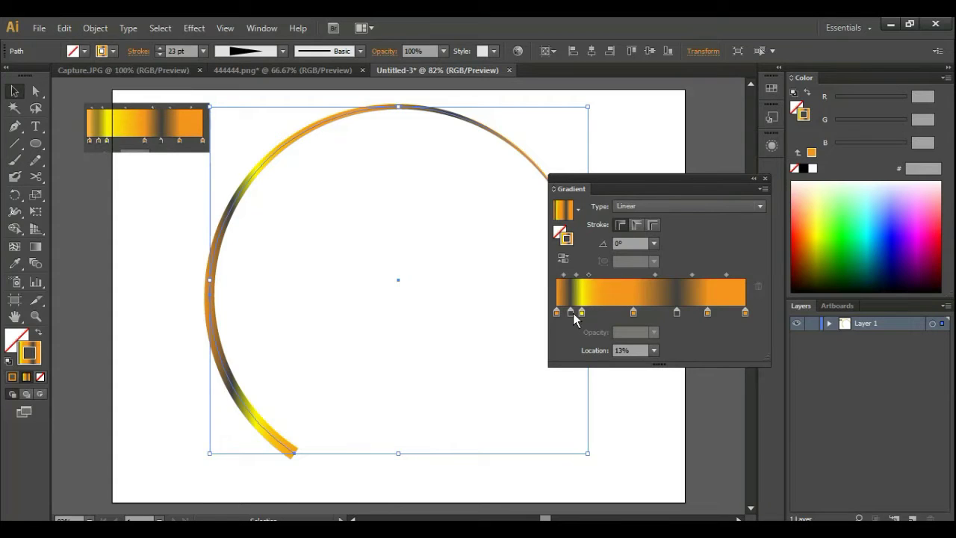
pyautogui.moveTo(572, 313); pyautogui.dragTo(573, 316)
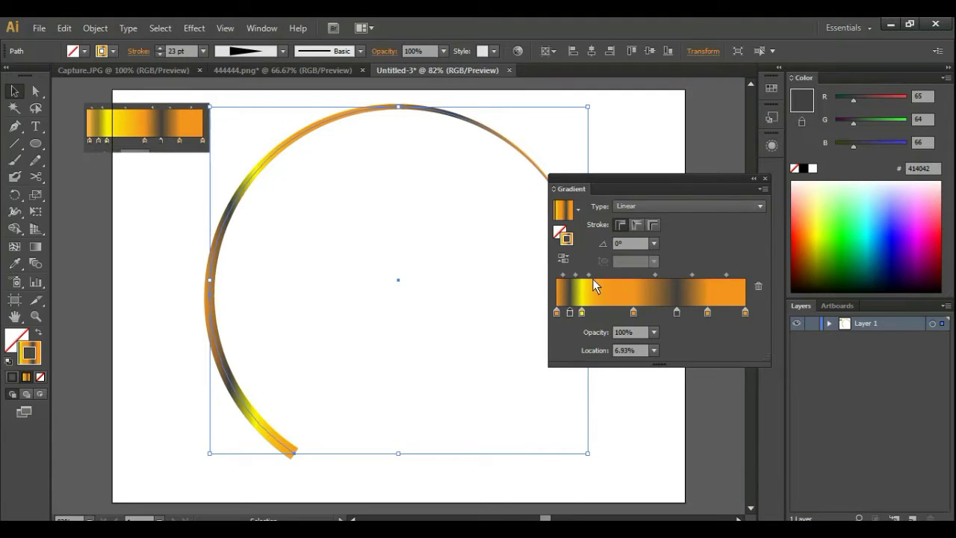
pyautogui.moveTo(590, 274); pyautogui.dragTo(605, 275)
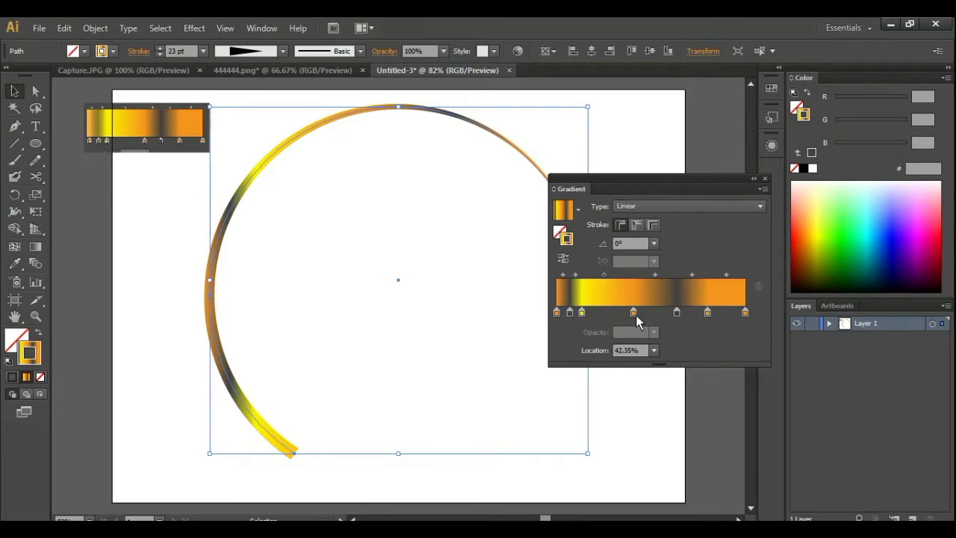
# - Move the middle orange stop to 36.85% and the second dark grey stop to 53.35%
pyautogui.moveTo(633, 313); pyautogui.dragTo(626, 314)
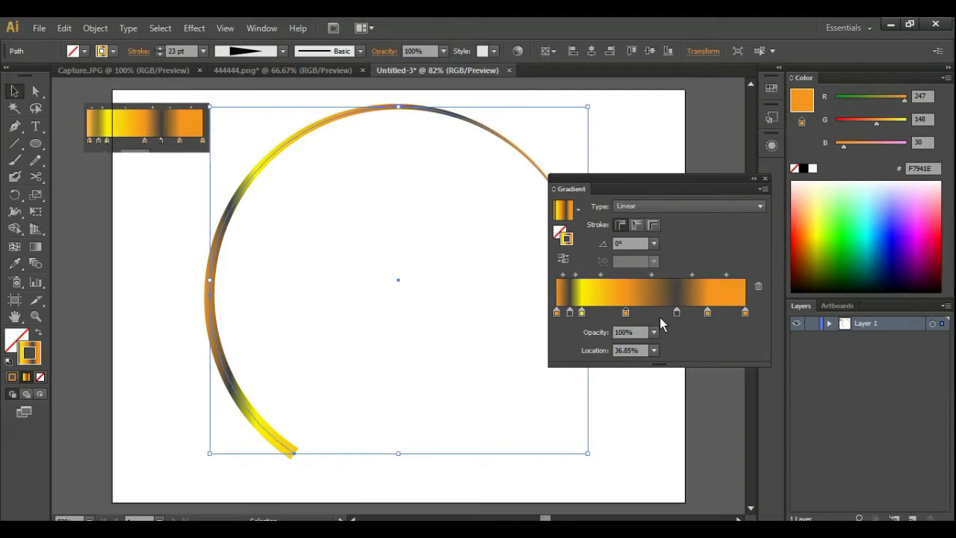
pyautogui.moveTo(677, 312); pyautogui.dragTo(657, 314)
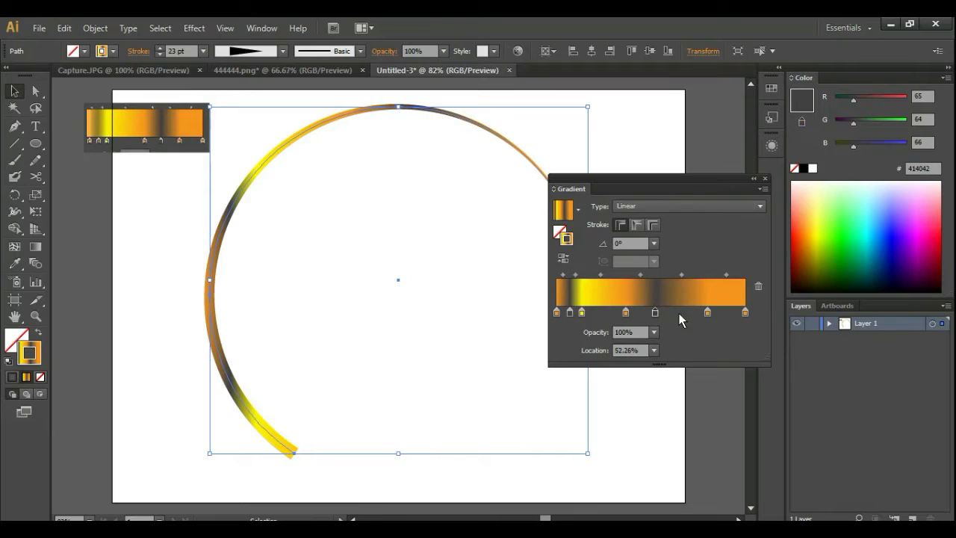
pyautogui.click(626, 313)
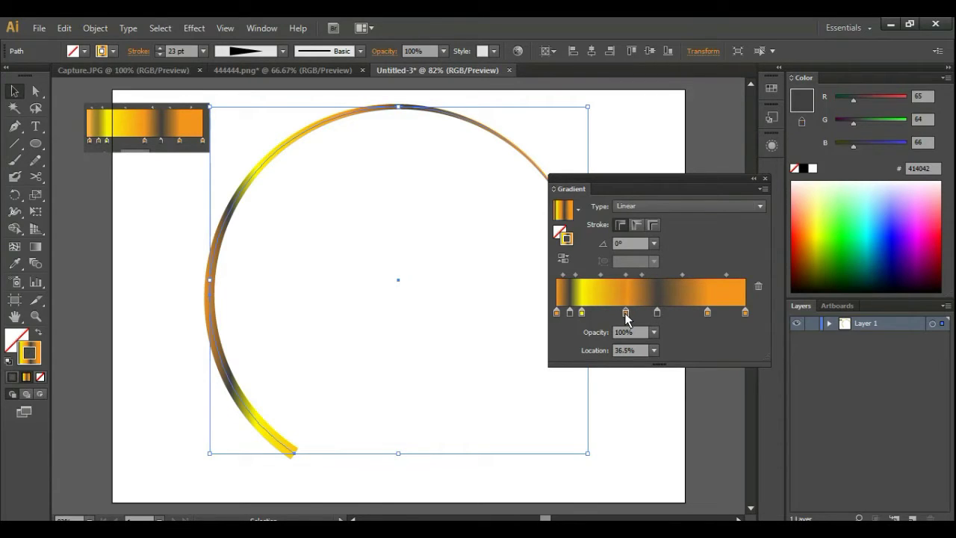
pyautogui.click(641, 313)
pyautogui.click(758, 287)
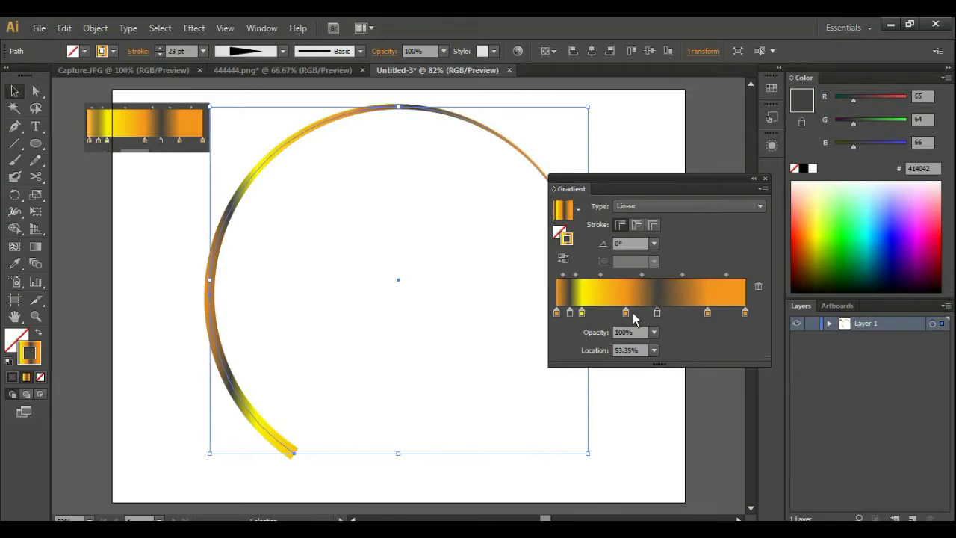
# - Move the middle orange stop to 32.1% and add a stop at 40.51%, before the second dark grey one
pyautogui.moveTo(629, 313); pyautogui.dragTo(620, 313)
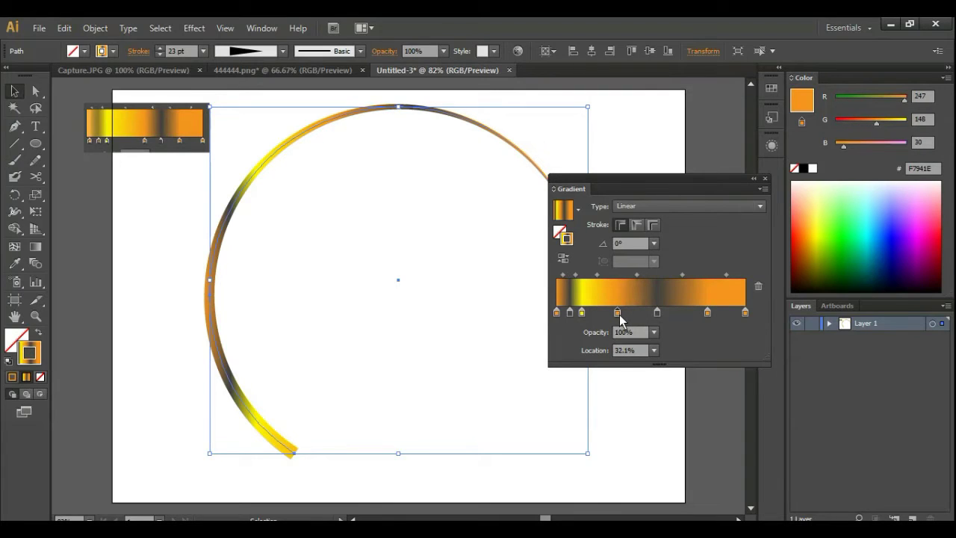
pyautogui.click(633, 314)
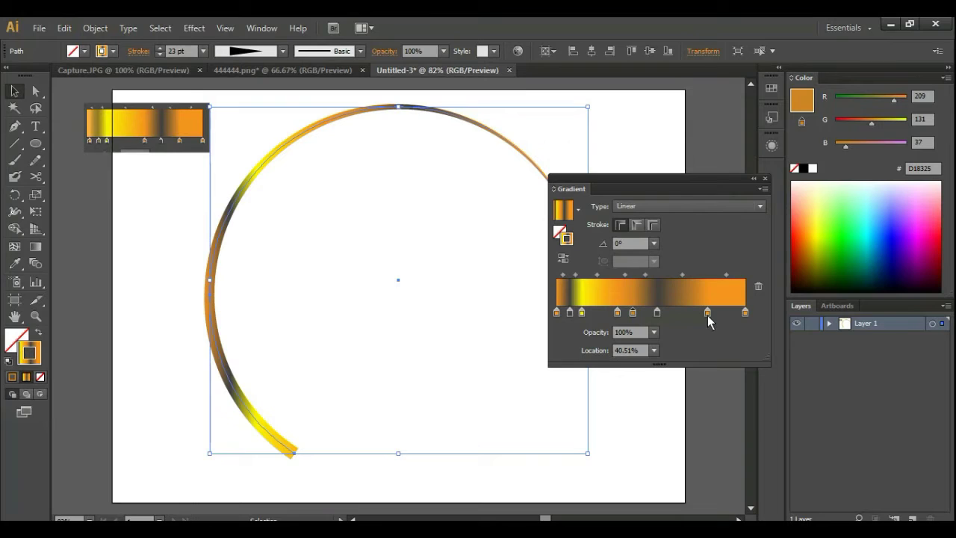
# - Reposition the second-to-last orange stop to 76.72%, the yellow stop to 18.25% and the first dark grey stop to 9.49%
pyautogui.moveTo(709, 320); pyautogui.dragTo(702, 320)
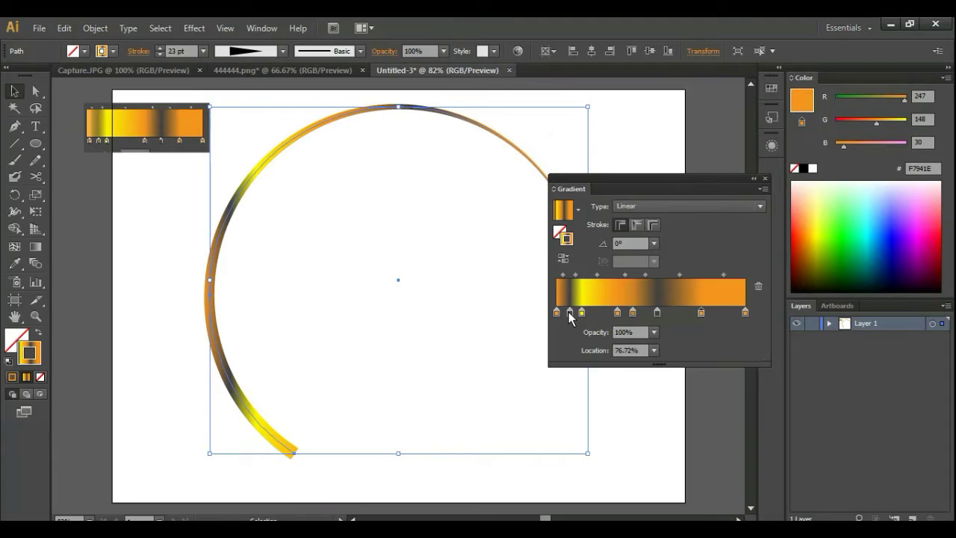
pyautogui.moveTo(581, 315); pyautogui.dragTo(591, 319)
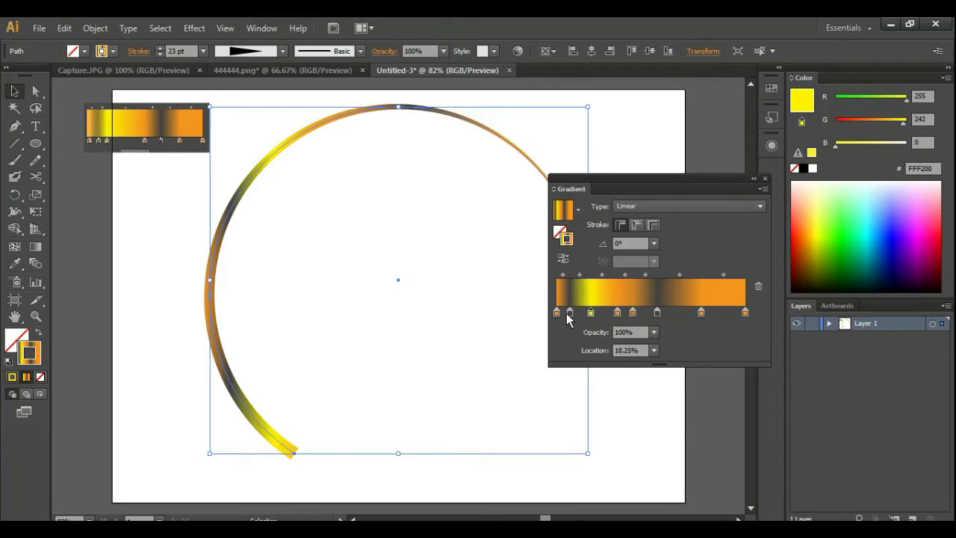
pyautogui.moveTo(570, 313); pyautogui.dragTo(573, 313)
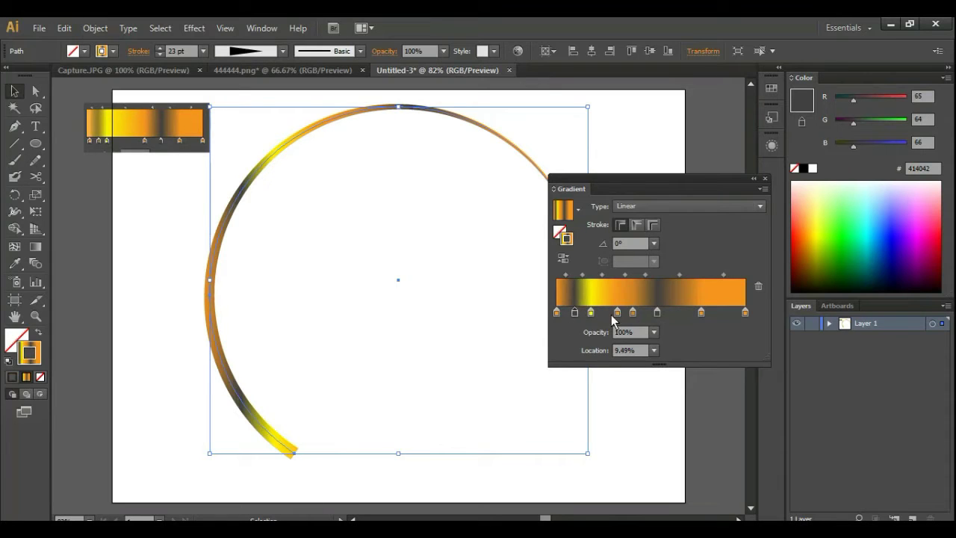
# - Reapply orange F7941E to the first stop and add a stop at 4.01%, between it and the first dark grey stop
pyautogui.doubleClick(557, 314)
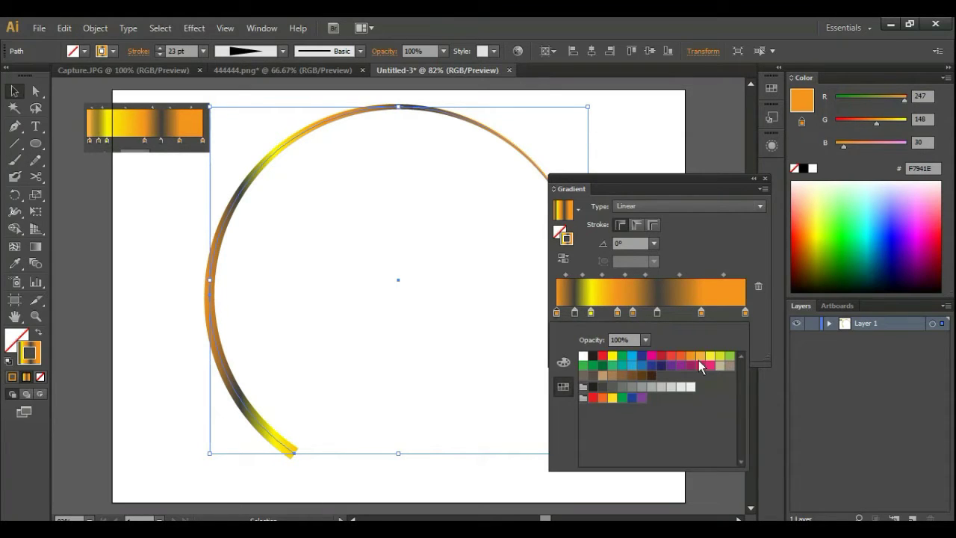
pyautogui.click(691, 357)
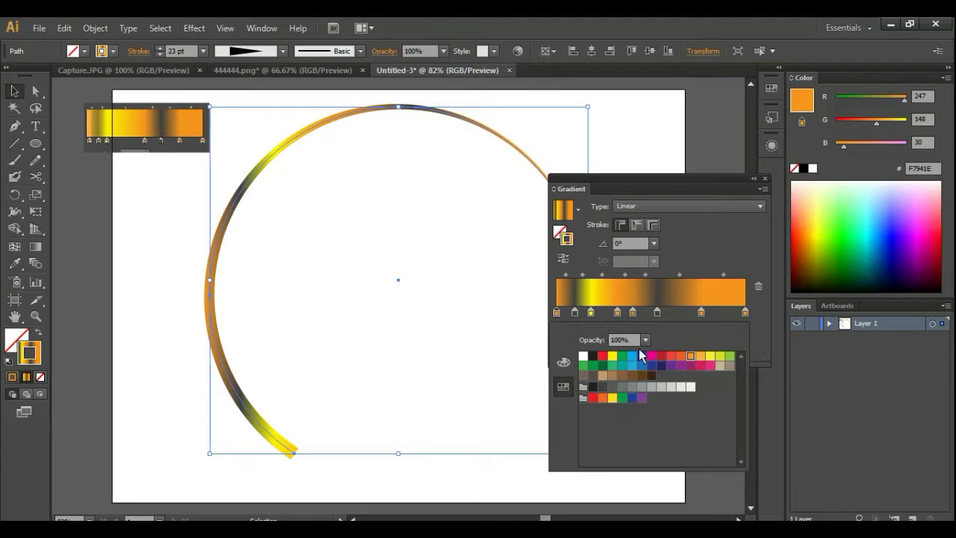
pyautogui.click(562, 312)
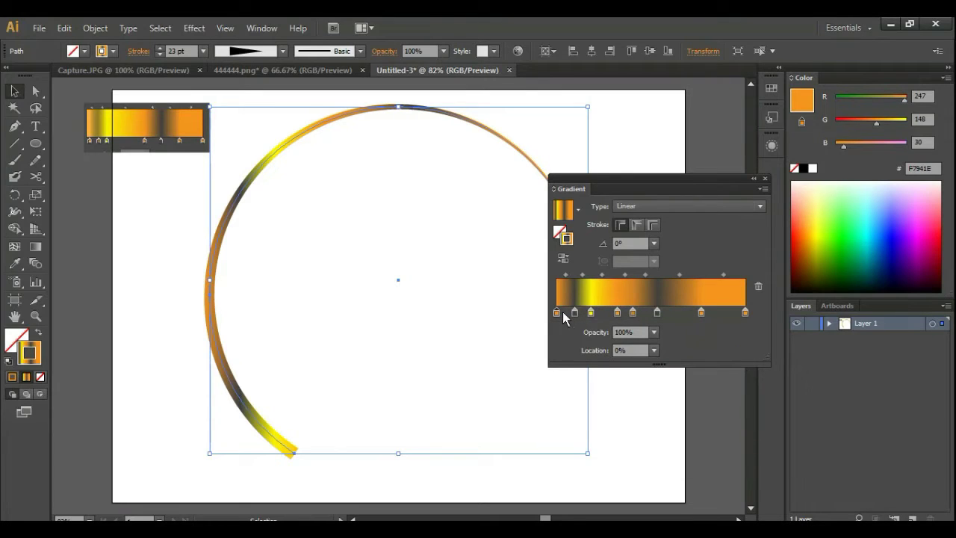
pyautogui.moveTo(561, 310); pyautogui.dragTo(564, 311)
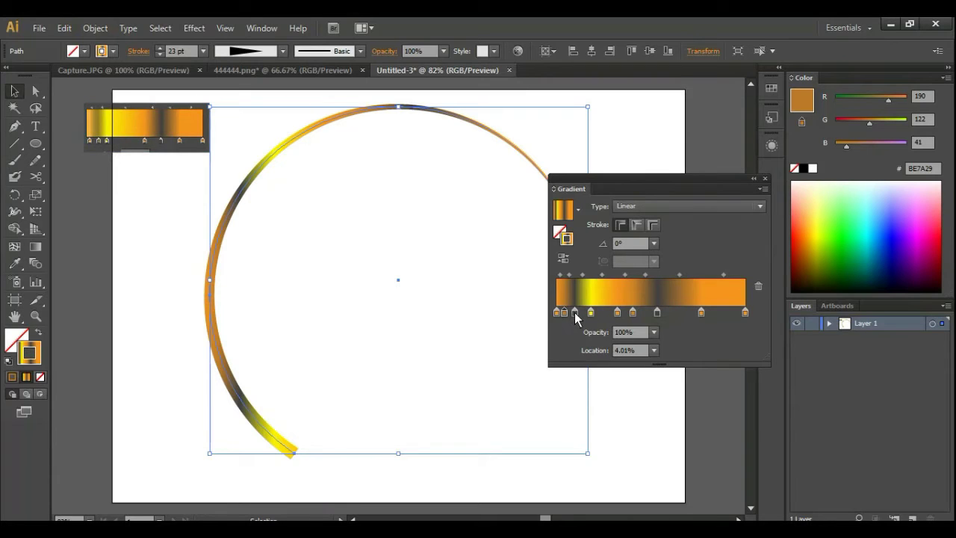
pyautogui.moveTo(573, 313)
pyautogui.mouseDown()
pyautogui.moveTo(584, 313)
pyautogui.moveTo(575, 314)
pyautogui.mouseUp()
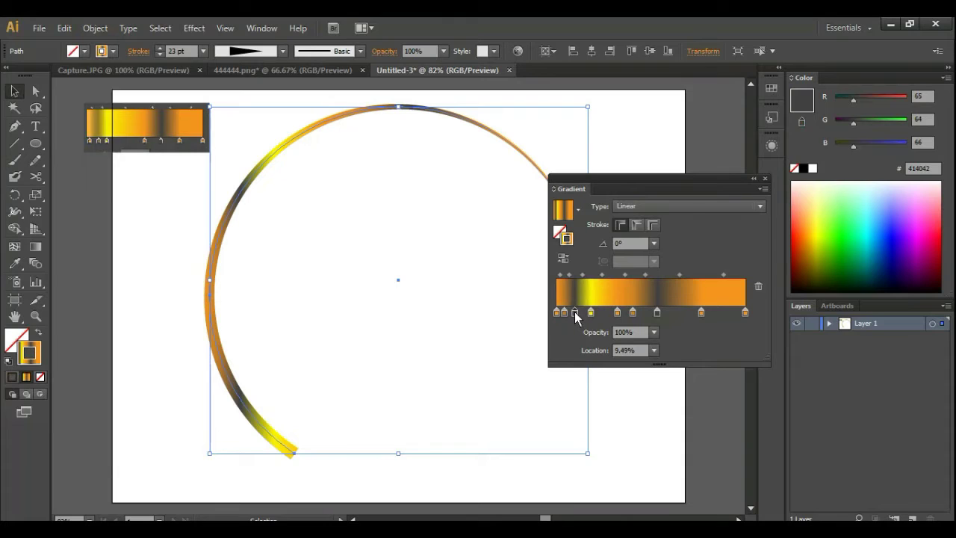
# - Recolour both dark grey gradient stops to the lighter grey 58595B and deselect the arc
pyautogui.doubleClick(576, 314)
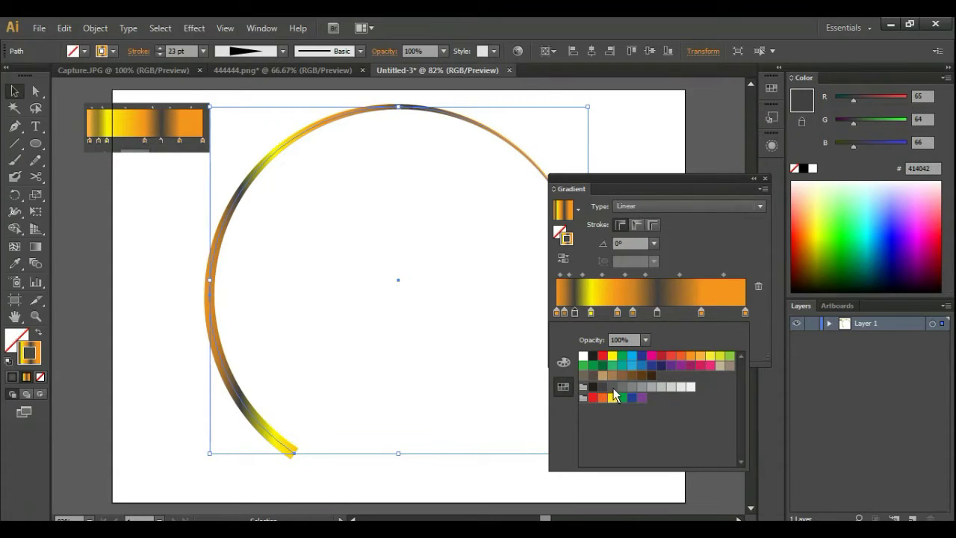
pyautogui.click(612, 387)
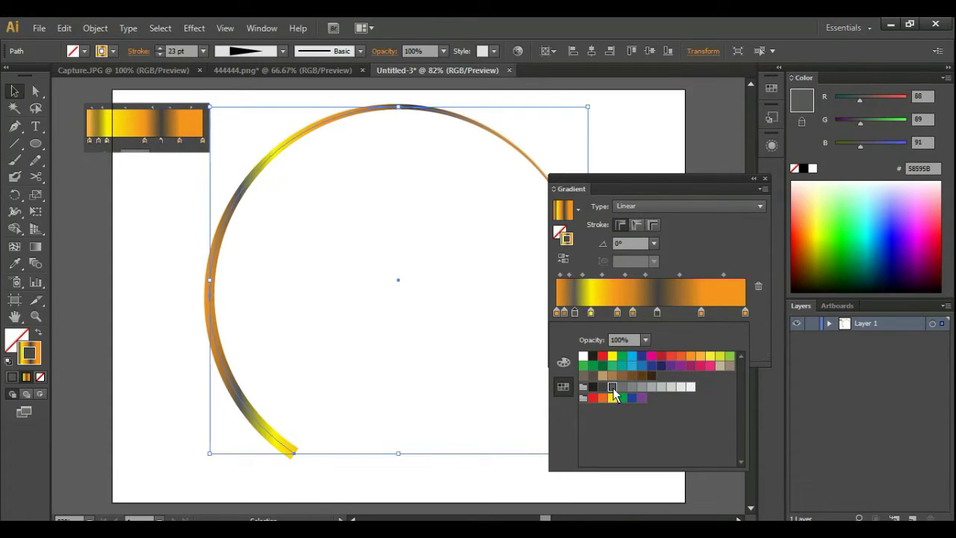
pyautogui.doubleClick(657, 313)
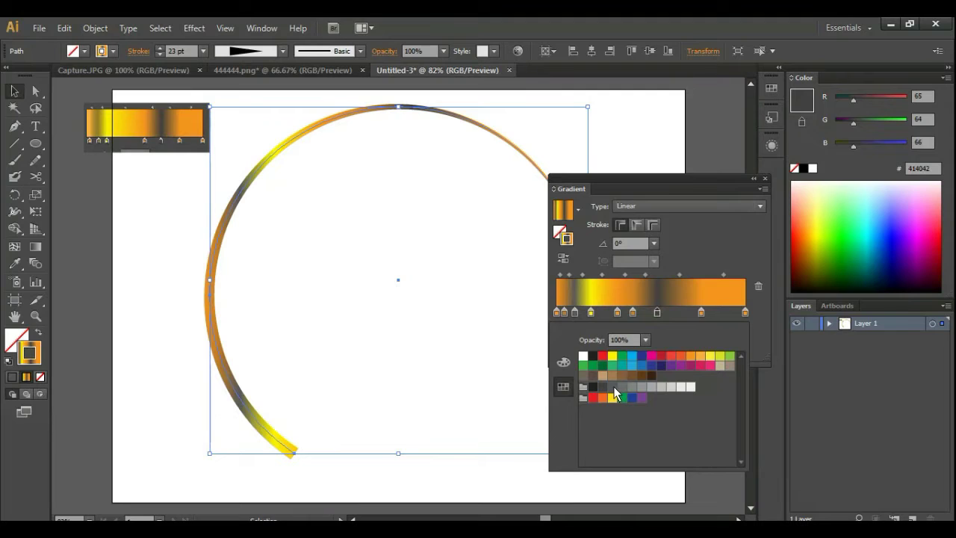
pyautogui.click(613, 387)
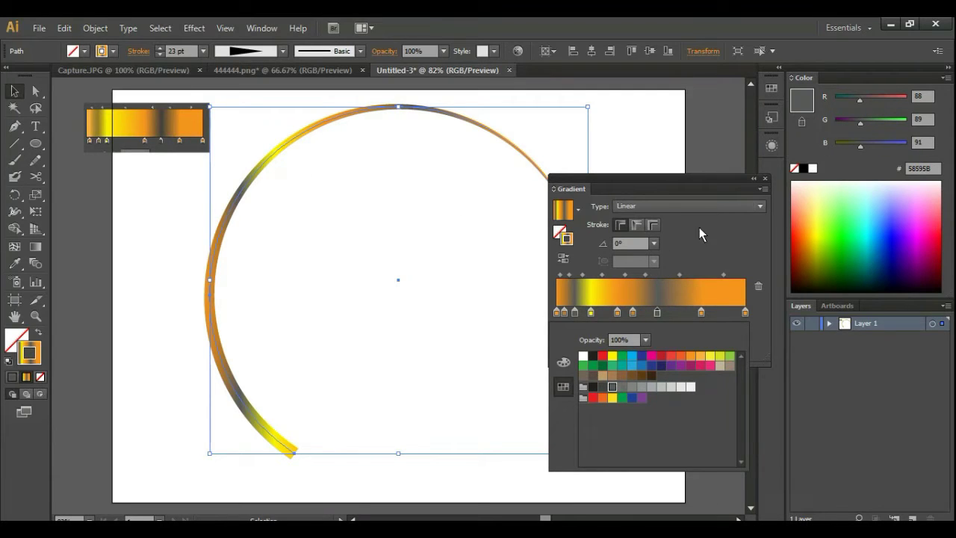
pyautogui.click(768, 178)
pyautogui.click(641, 132)
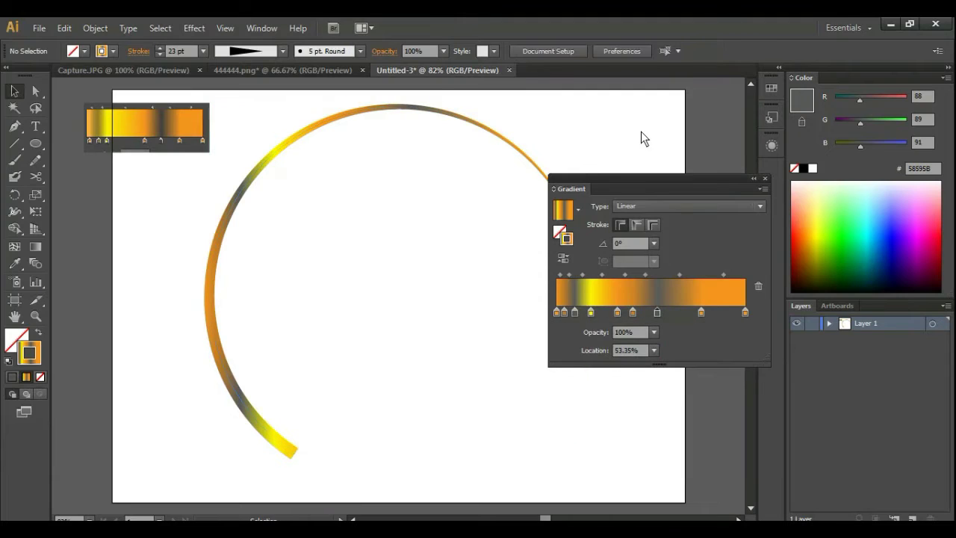
pyautogui.click(766, 179)
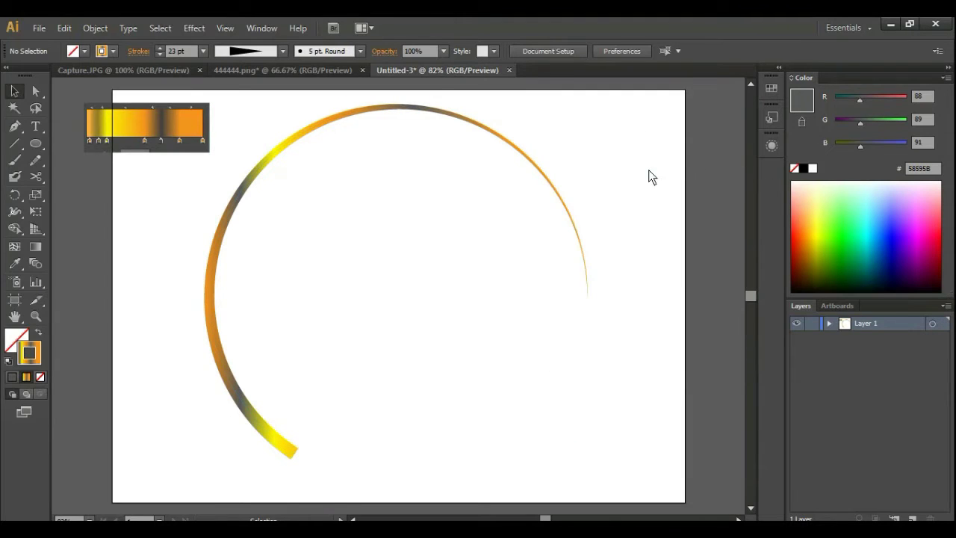
# - Move the arc's yellow gradient stop to 16.06% and deselect the arc
pyautogui.click(550, 187)
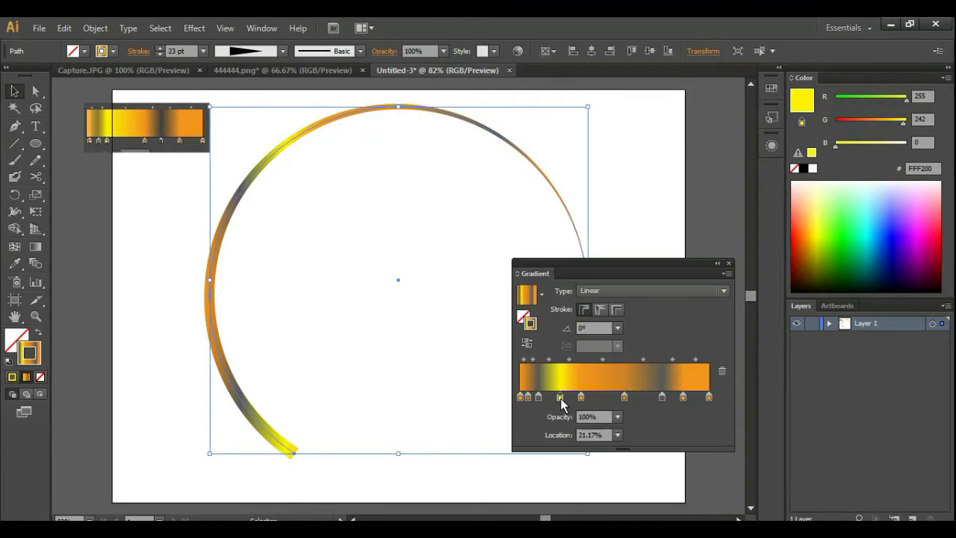
pyautogui.moveTo(561, 399); pyautogui.dragTo(550, 397)
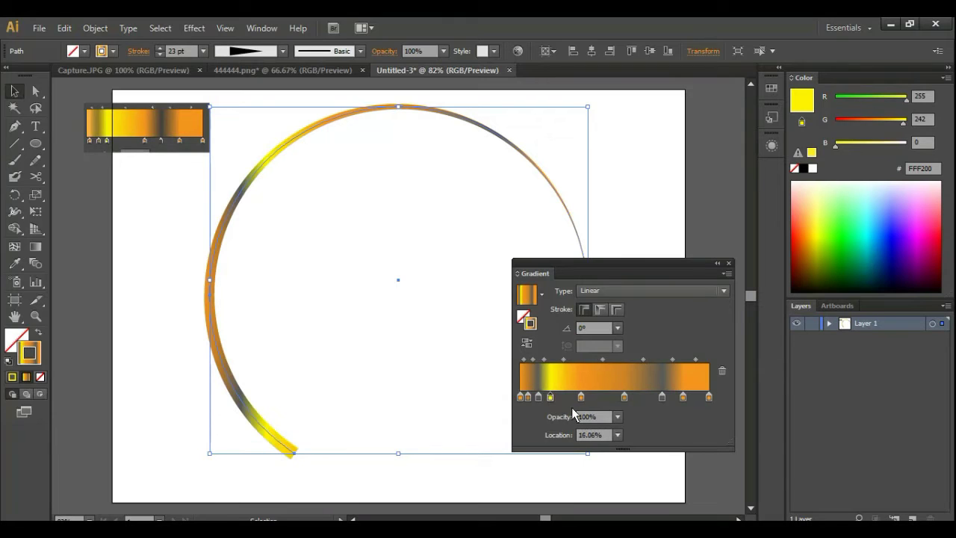
pyautogui.click(729, 263)
pyautogui.click(667, 169)
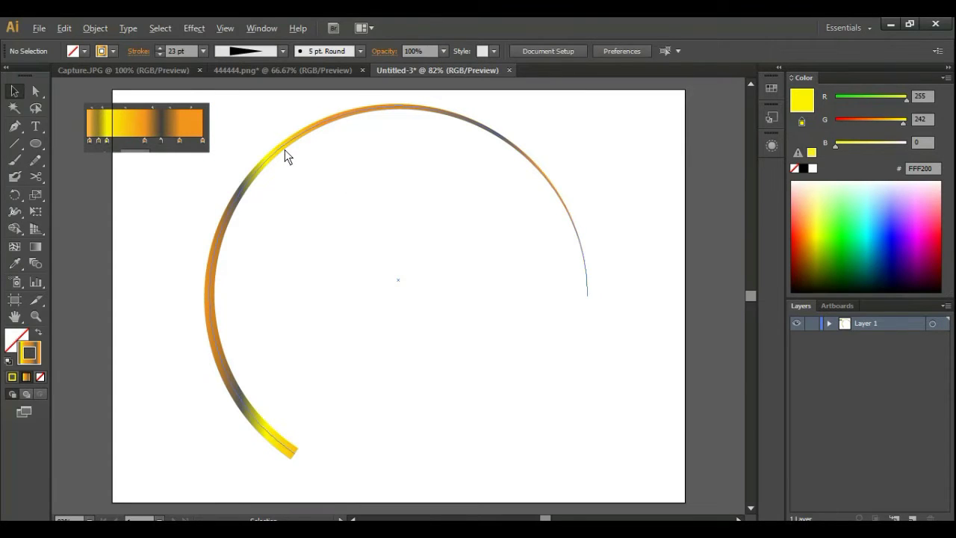
# - Duplicate the arc with a slight downward offset and nudge the copy left until it lines up horizontally with the original
pyautogui.moveTo(284, 150)
pyautogui.mouseDown()
pyautogui.moveTo(298, 165)
pyautogui.moveTo(283, 151)
pyautogui.mouseUp()
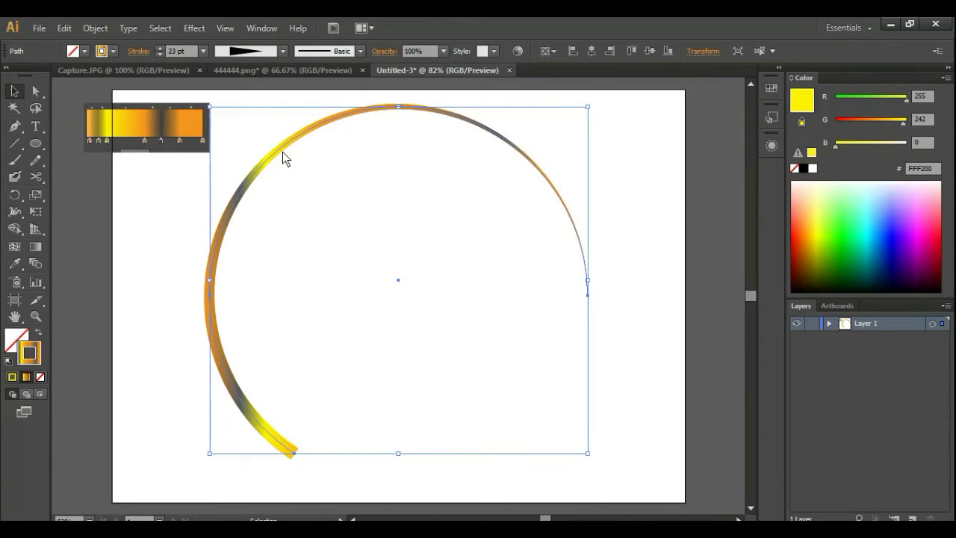
pyautogui.click(427, 273)
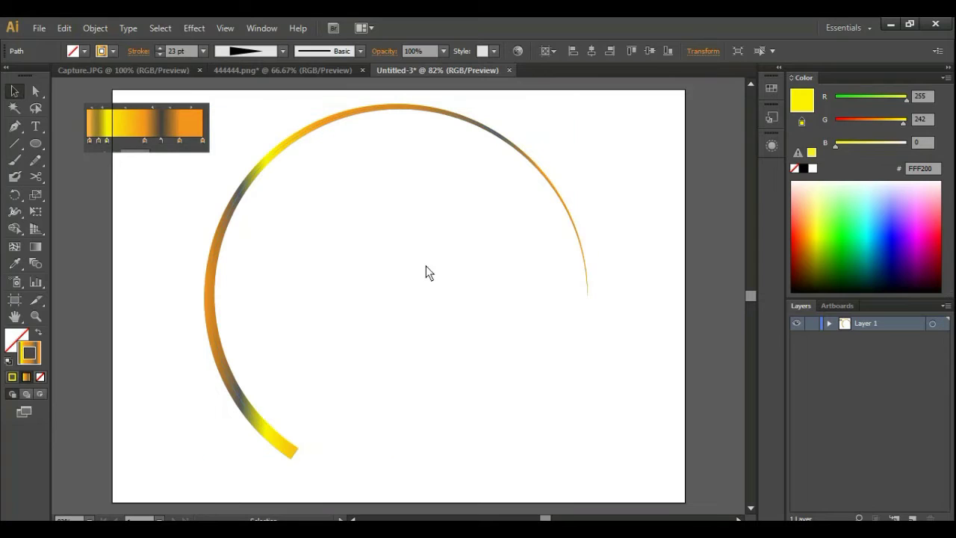
pyautogui.click(229, 365)
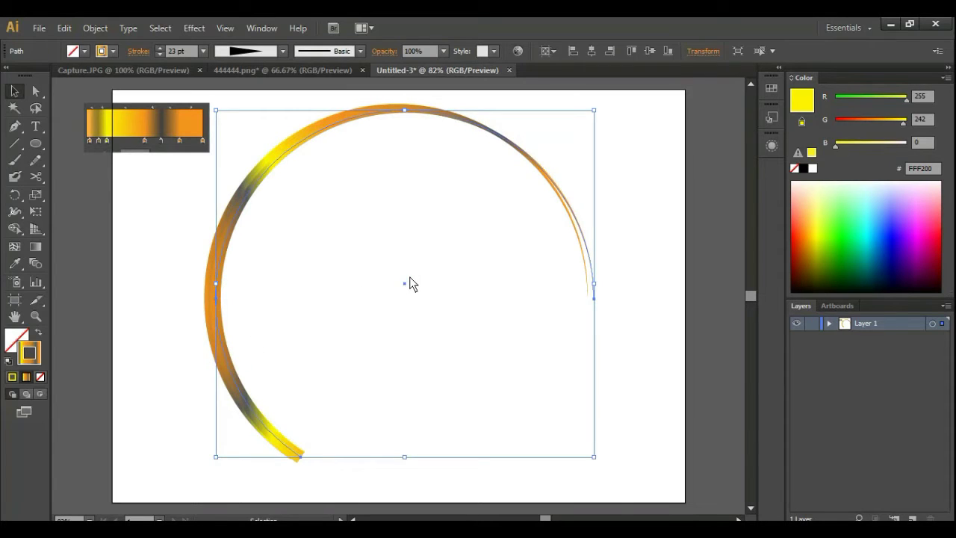
pyautogui.press('Left')
pyautogui.press('Left')
pyautogui.press('Left')
pyautogui.press('Left')
pyautogui.press('Left')
pyautogui.press('Left')
pyautogui.press('Left')
pyautogui.press('Left')
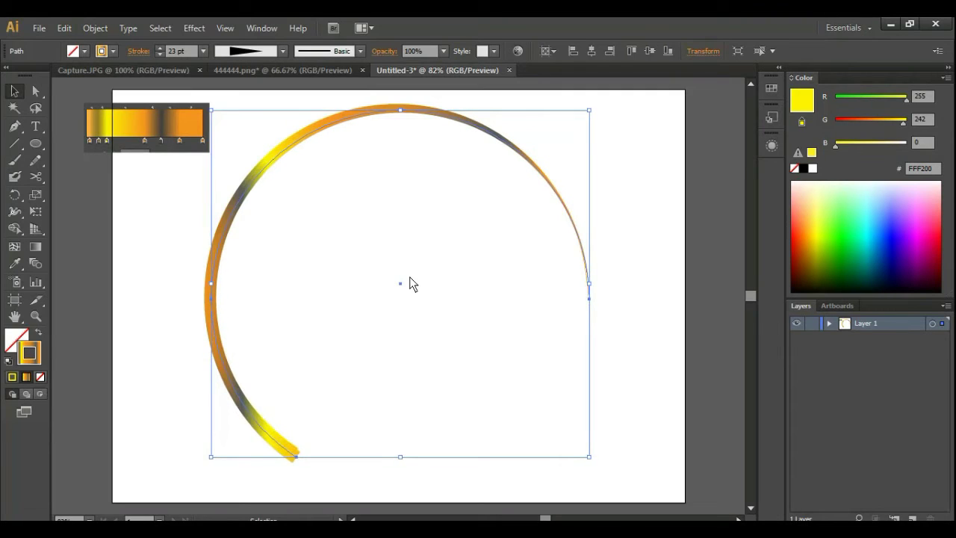
pyautogui.press('Left')
pyautogui.press('Left')
pyautogui.press('Left')
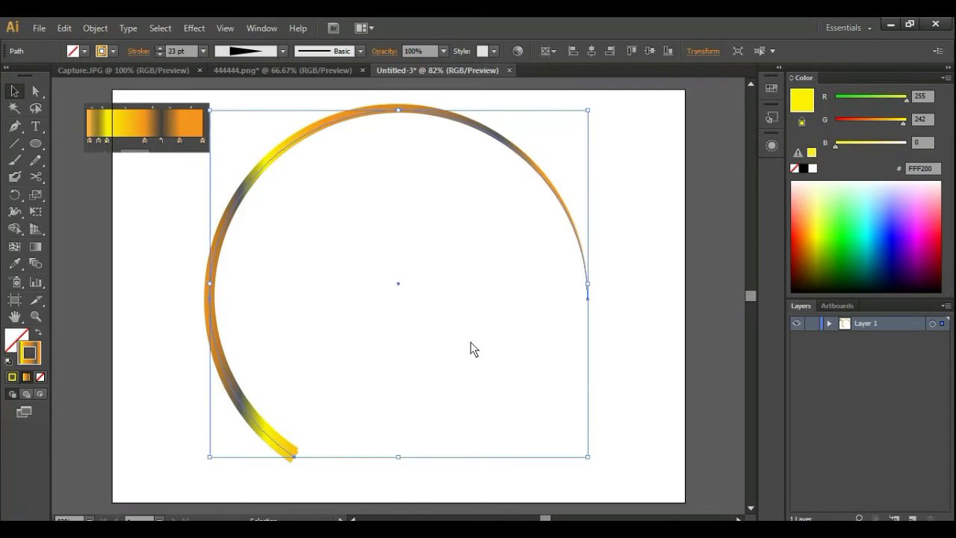
pyautogui.click(471, 344)
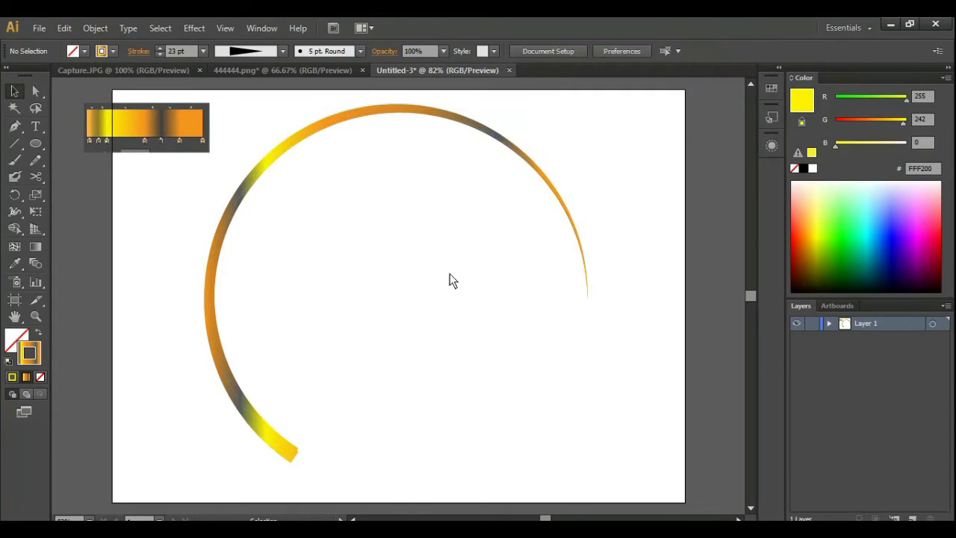
# - Shift the arc copy down and slightly right so it separates from the original arc
pyautogui.click(312, 134)
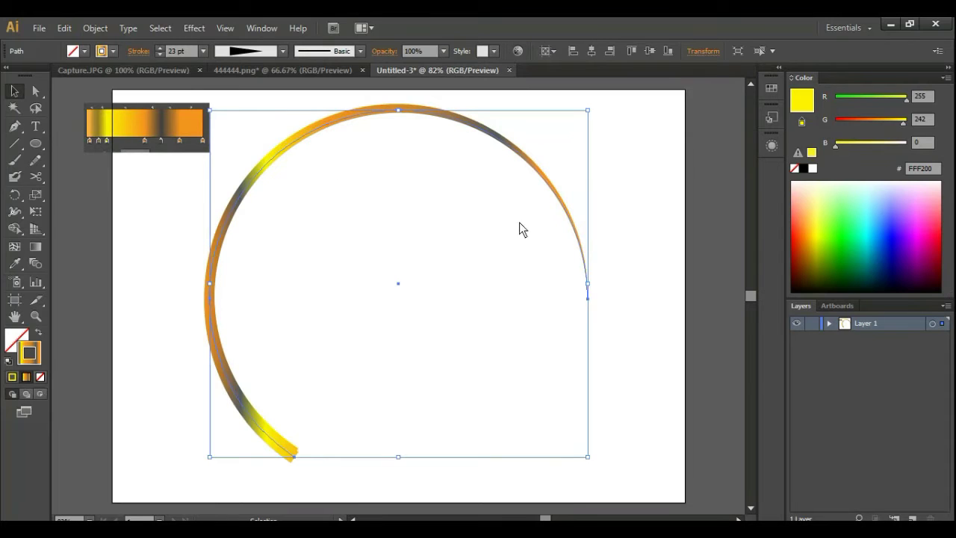
pyautogui.doubleClick(331, 121)
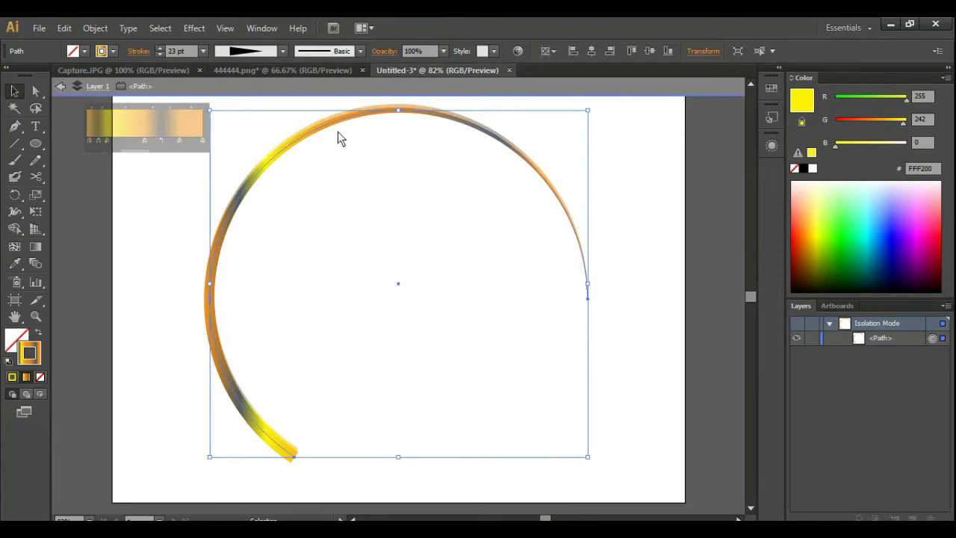
pyautogui.click(61, 85)
pyautogui.moveTo(338, 121); pyautogui.dragTo(344, 134)
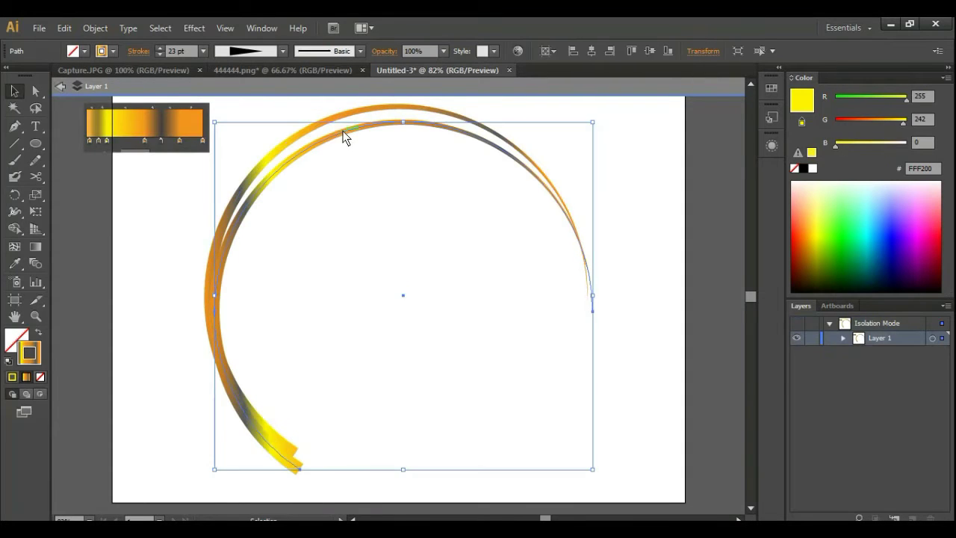
# - Reverse the stroke gradient of the original outer arc and collapse the gradient settings
pyautogui.click(332, 118)
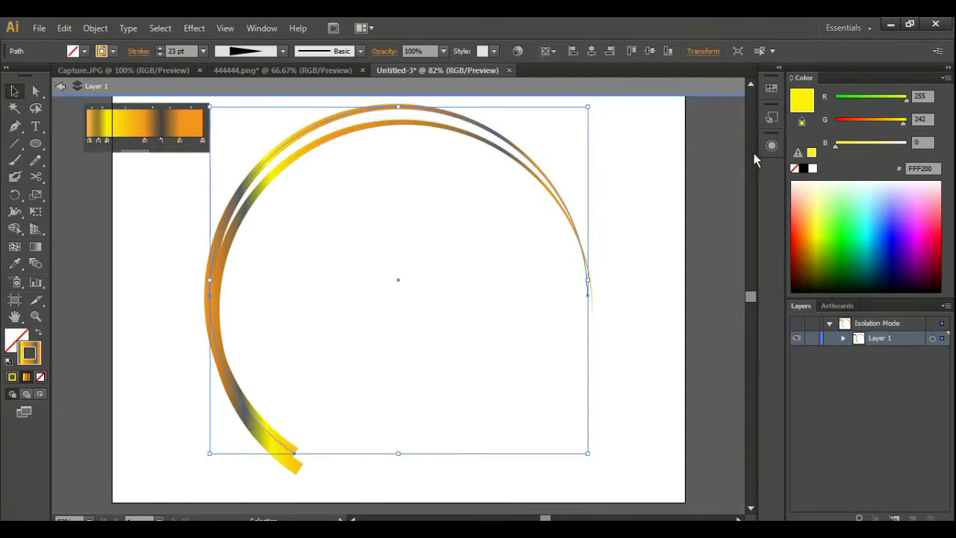
pyautogui.click(270, 29)
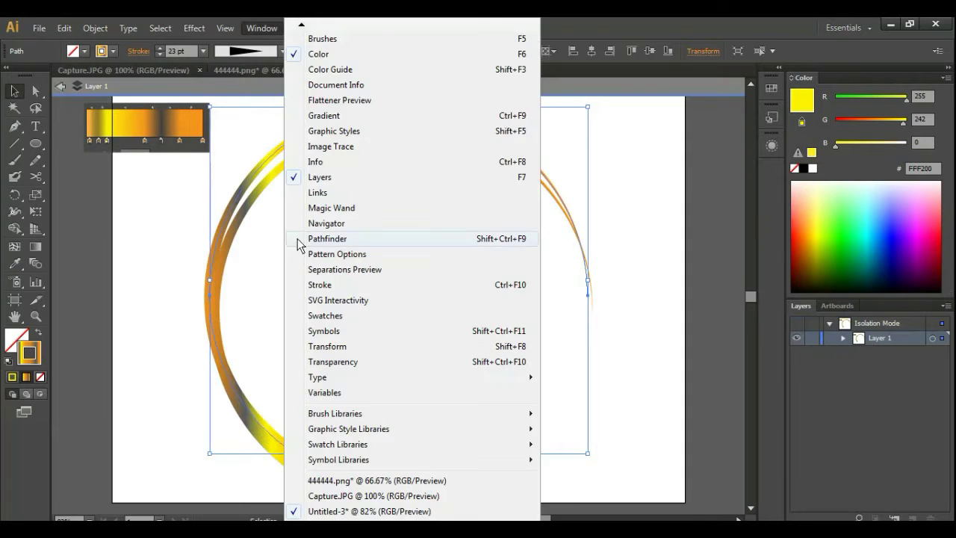
pyautogui.click(335, 116)
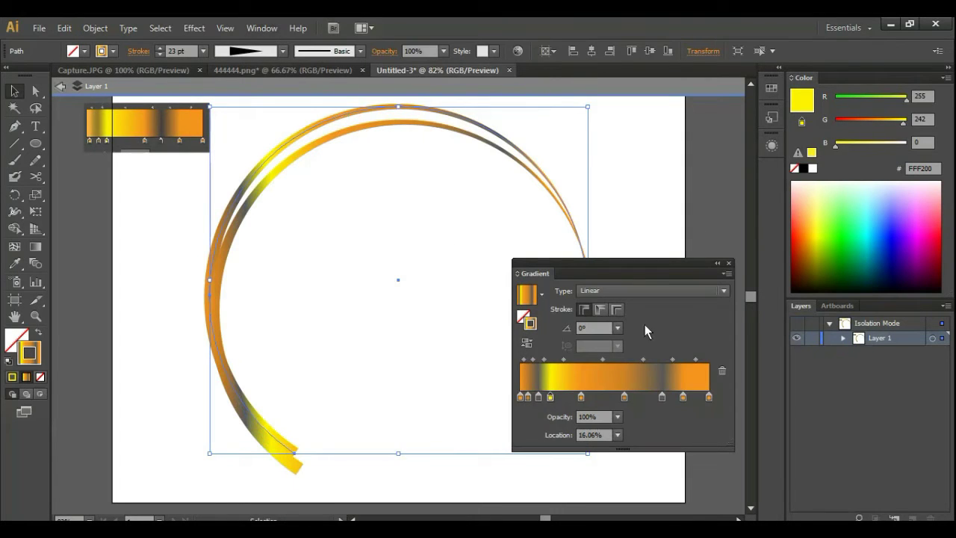
pyautogui.click(528, 345)
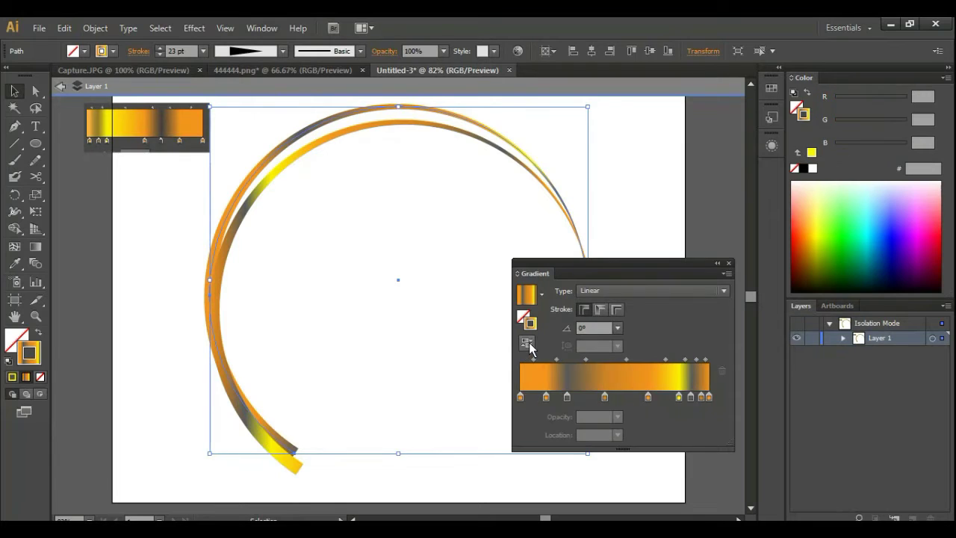
pyautogui.click(728, 264)
pyautogui.hotkey('ctrl', 'F9')
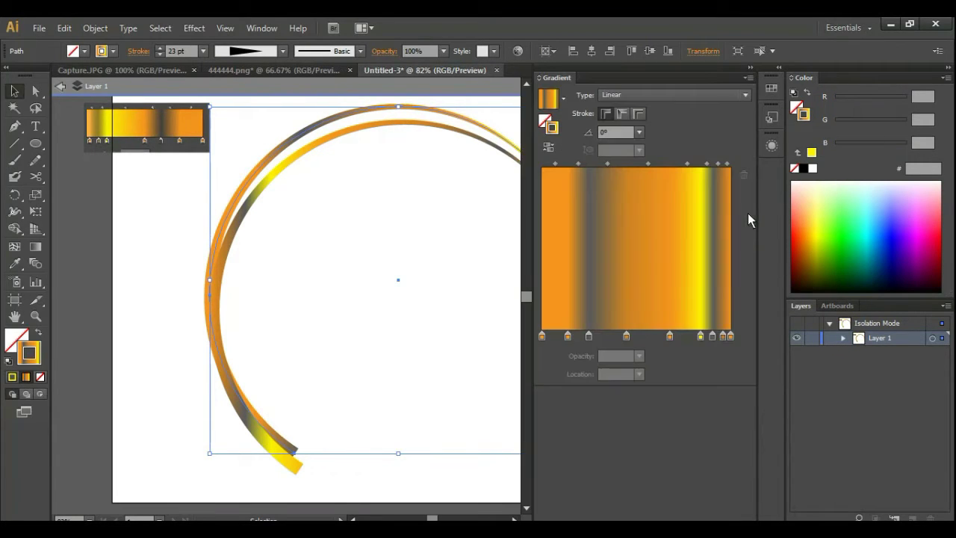
pyautogui.click(747, 79)
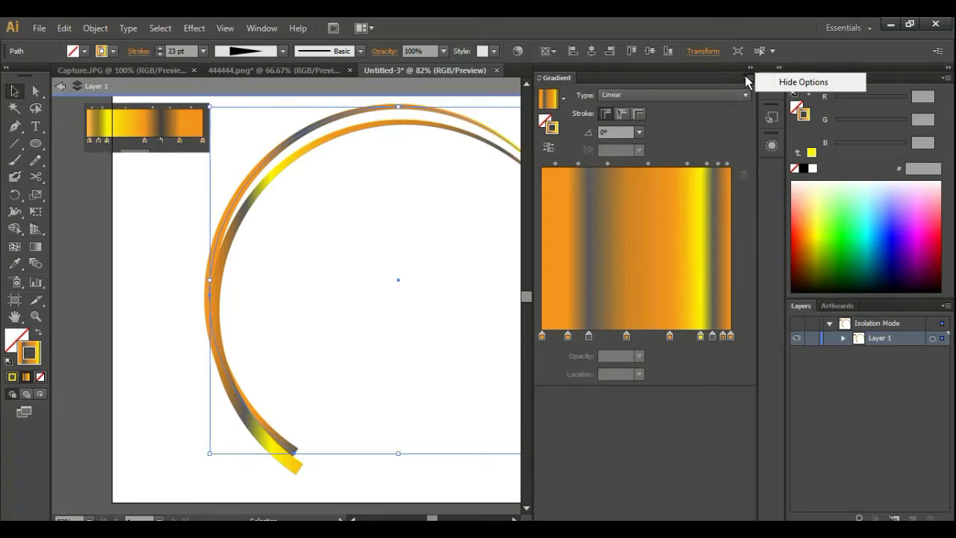
pyautogui.click(751, 68)
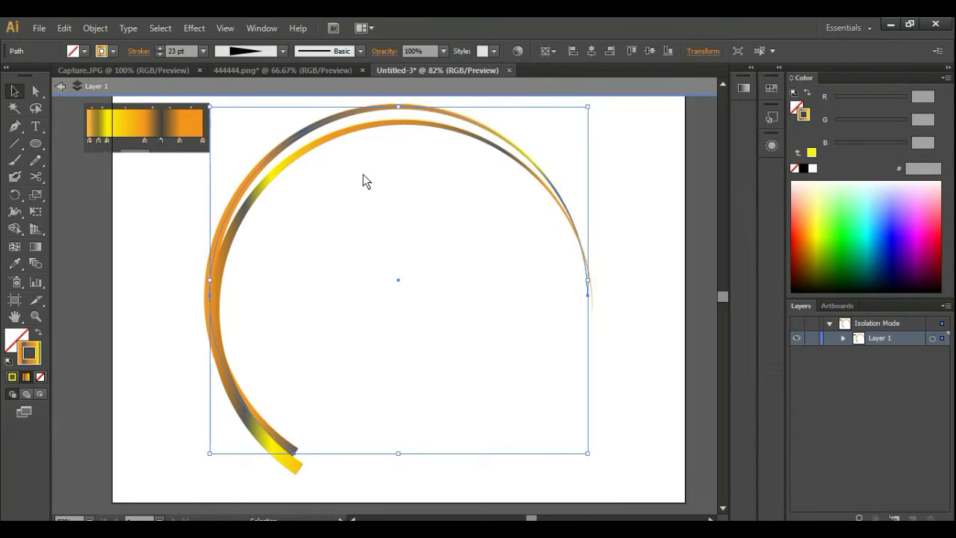
# - Move the arc copy back over the reversed arc, nudge it up and right to leave a thin edge exposed, and exit isolation mode
pyautogui.moveTo(333, 145)
pyautogui.mouseDown()
pyautogui.moveTo(342, 124)
pyautogui.moveTo(342, 144)
pyautogui.mouseUp()
pyautogui.moveTo(268, 173); pyautogui.dragTo(262, 175)
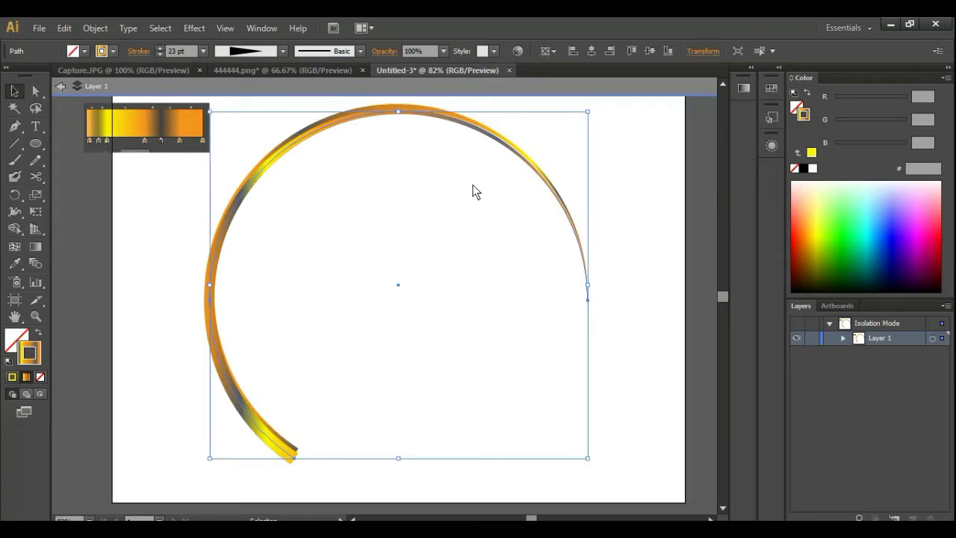
pyautogui.press('Up')
pyautogui.press('Up')
pyautogui.press('Up')
pyautogui.press('Up')
pyautogui.press('Up')
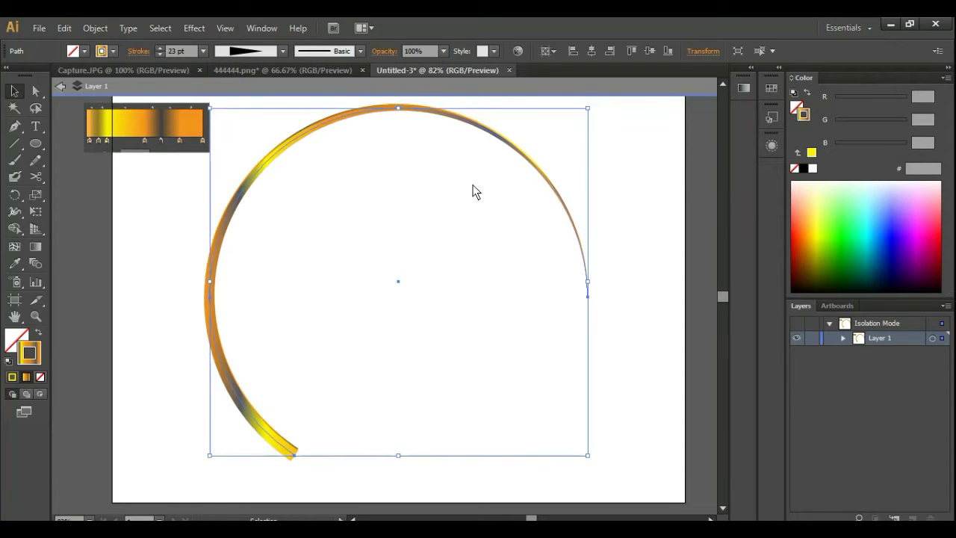
pyautogui.press('Up')
pyautogui.press('Right')
pyautogui.press('Right')
pyautogui.press('Right')
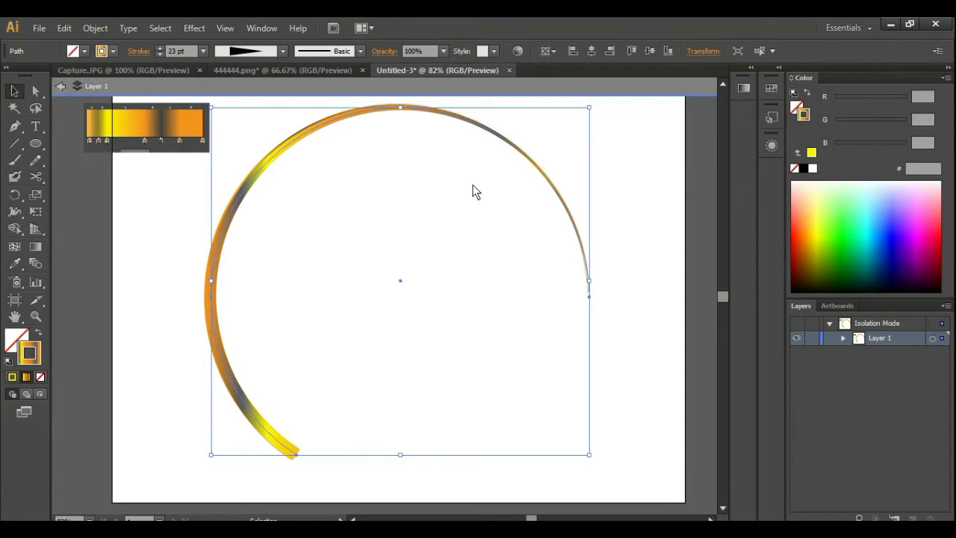
pyautogui.press('Right')
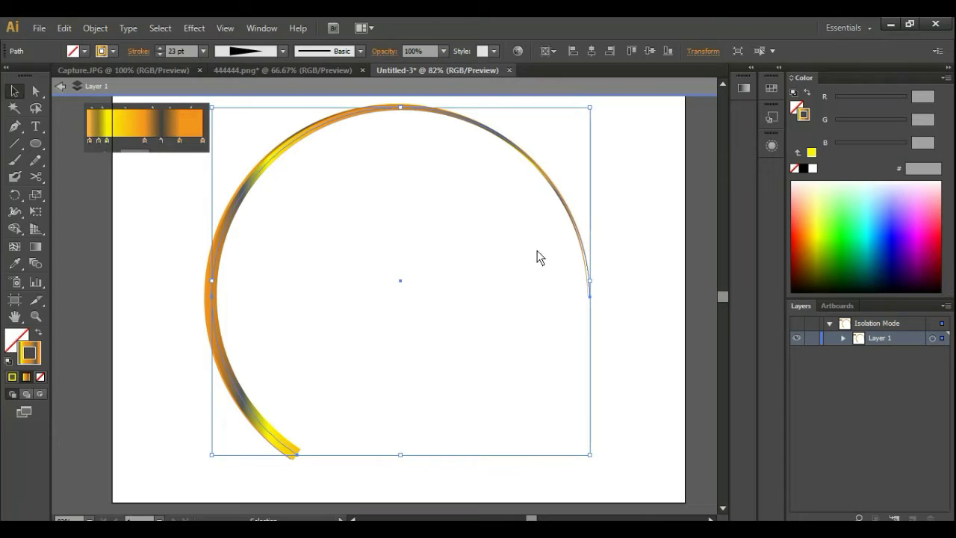
pyautogui.click(649, 269)
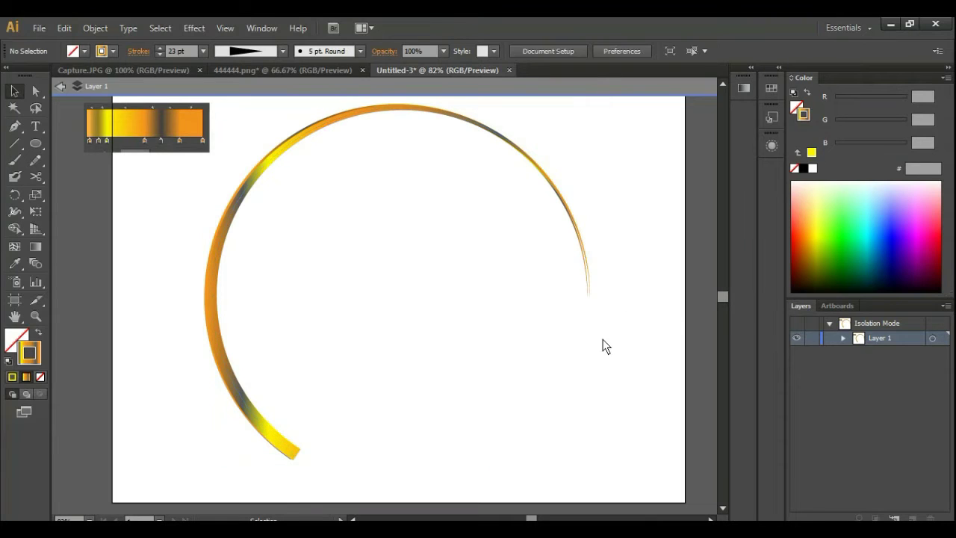
pyautogui.click(591, 285)
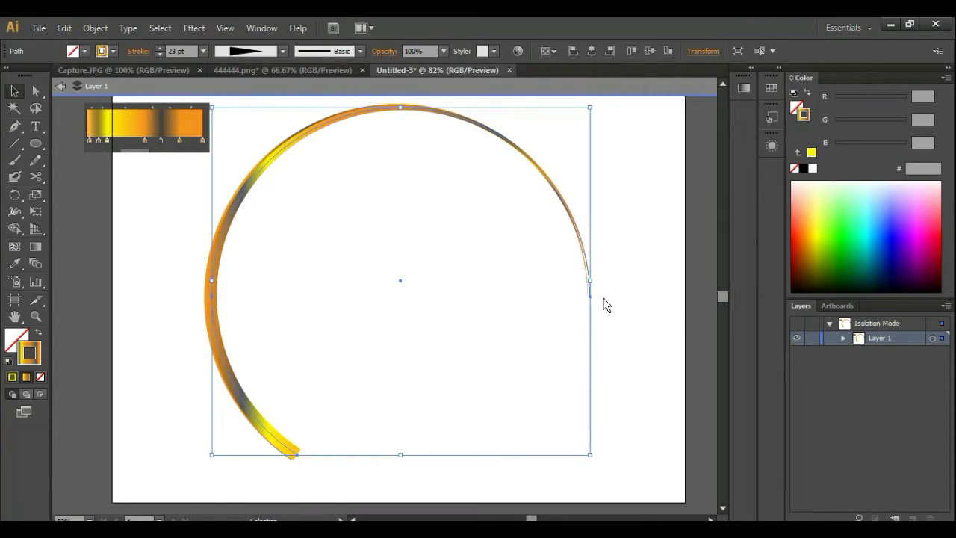
pyautogui.click(101, 225)
pyautogui.click(61, 85)
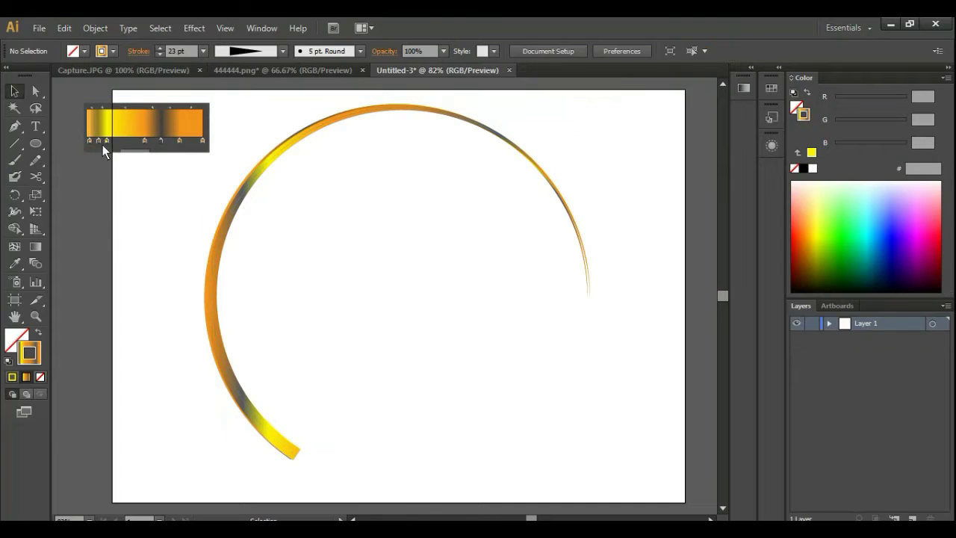
# - Nudge the anchor point at the thin tip of the offset arc left about 4 px so the two layered tips merge
pyautogui.click(35, 92)
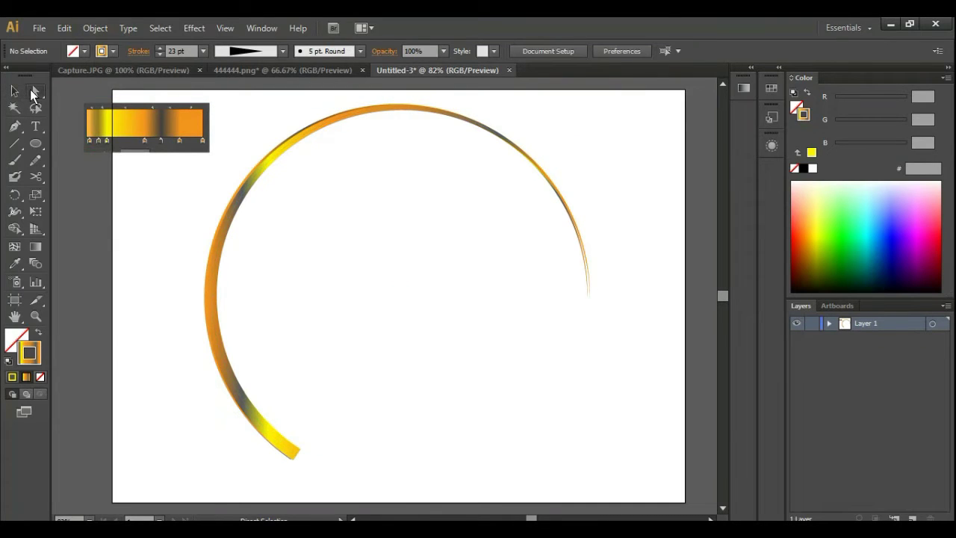
pyautogui.click(590, 278)
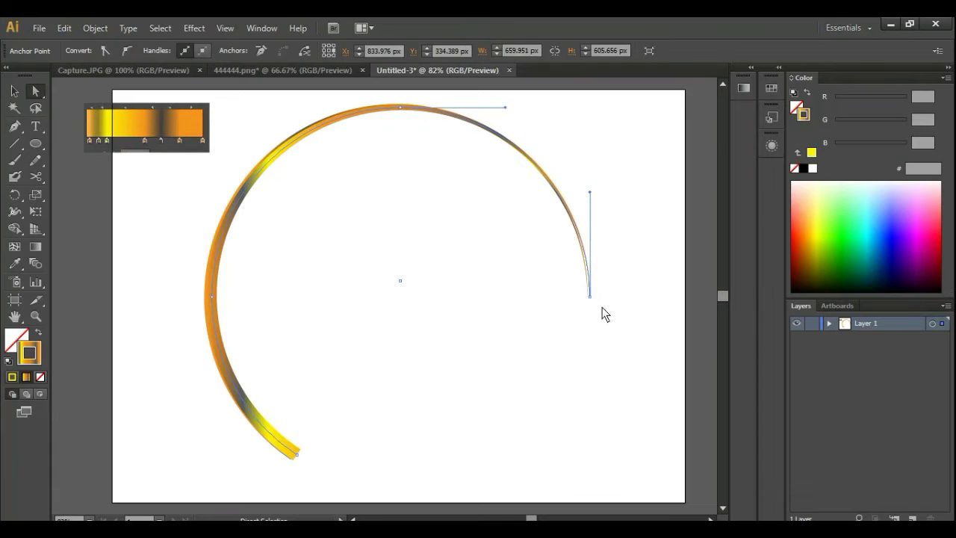
pyautogui.click(589, 297)
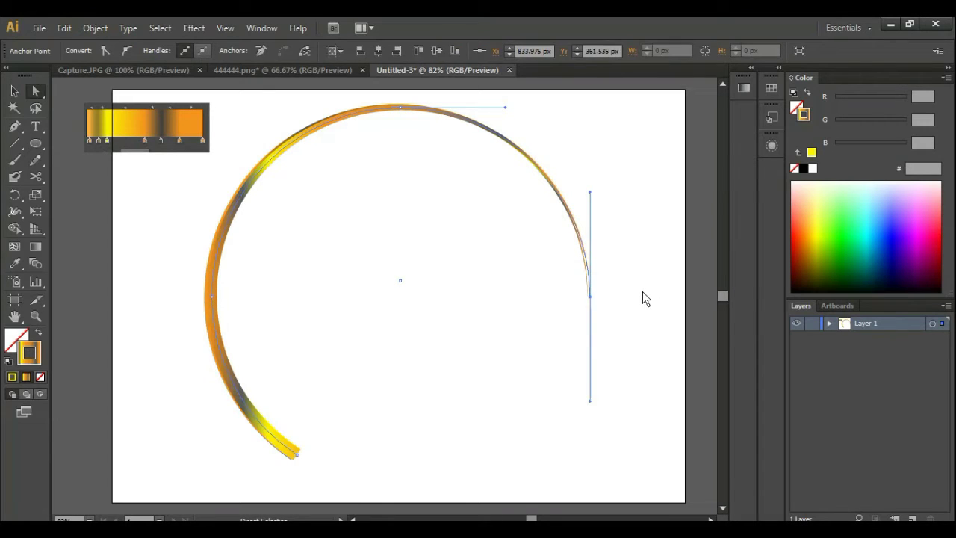
pyautogui.press('Left')
pyautogui.press('Left')
pyautogui.press('Left')
pyautogui.press('Left')
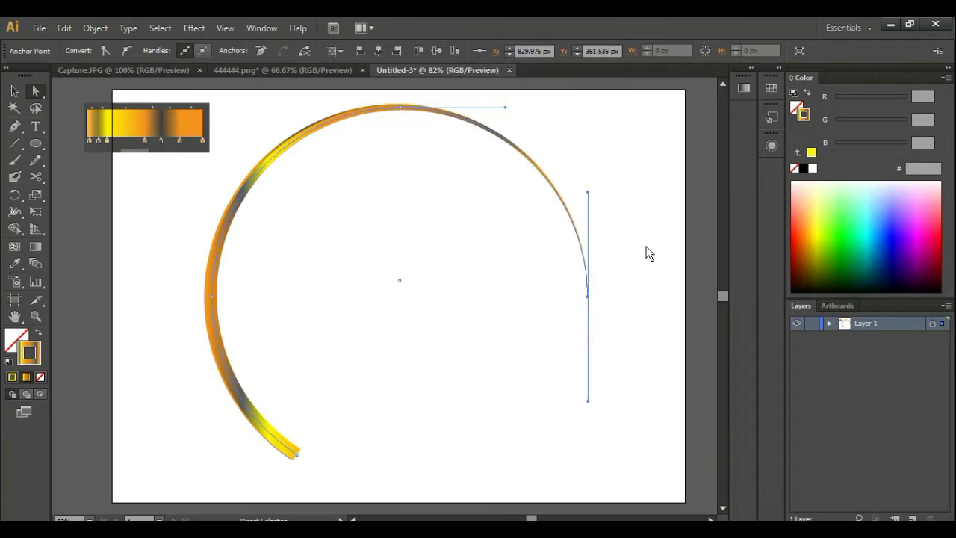
pyautogui.press('Left')
pyautogui.click(661, 236)
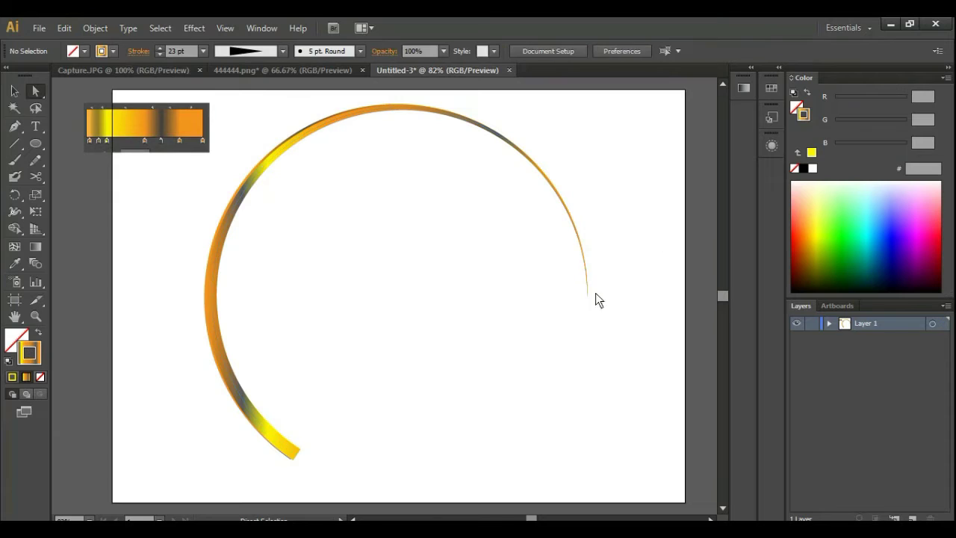
# - Nudge the anchor point at the arc's thick end slightly left to align it with the arc beneath, and deselect
pyautogui.click(298, 451)
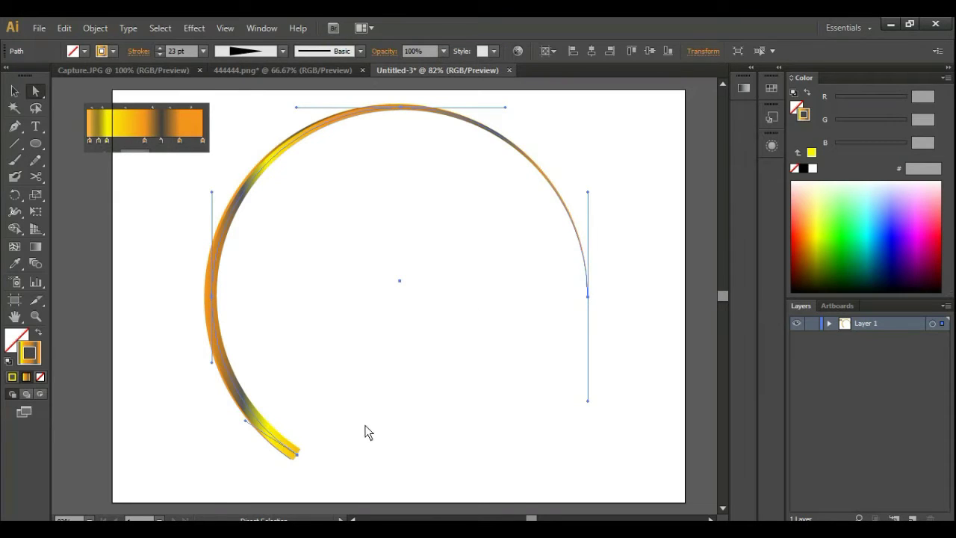
pyautogui.click(302, 453)
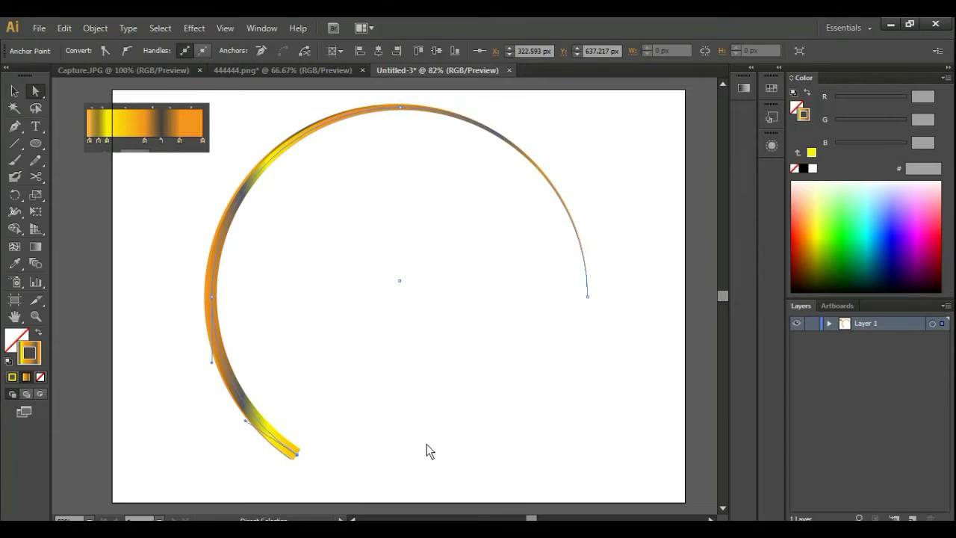
pyautogui.press('Left')
pyautogui.press('Left')
pyautogui.press('Left')
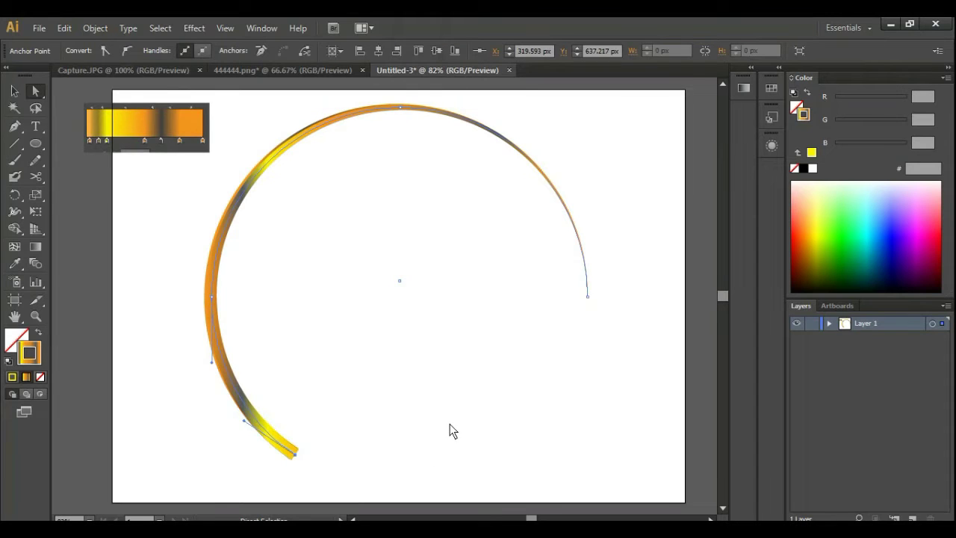
pyautogui.press('Right')
pyautogui.press('Right')
pyautogui.press('Down')
pyautogui.press('Up')
pyautogui.click(468, 413)
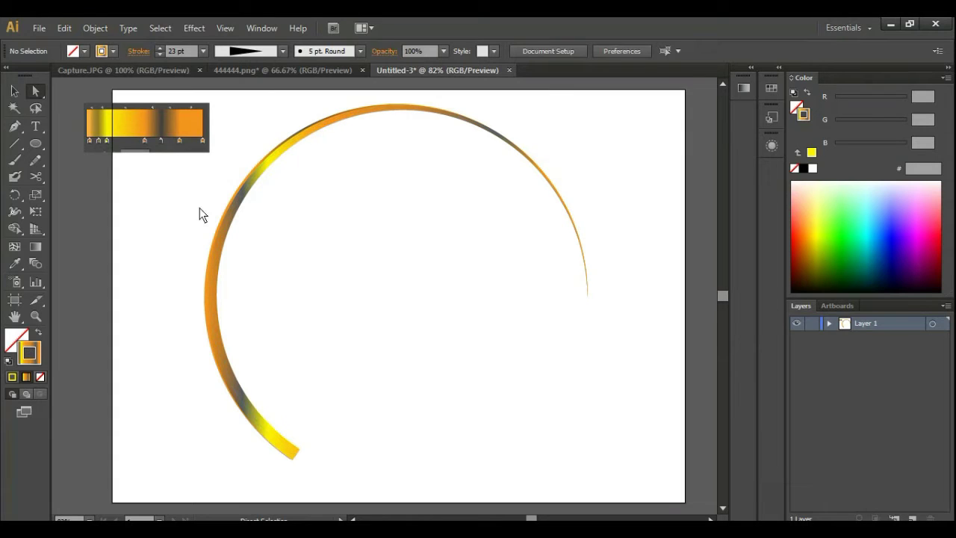
# - Delete the gradient reference image from the artboard's upper-left corner
pyautogui.click(179, 110)
pyautogui.press('Delete')
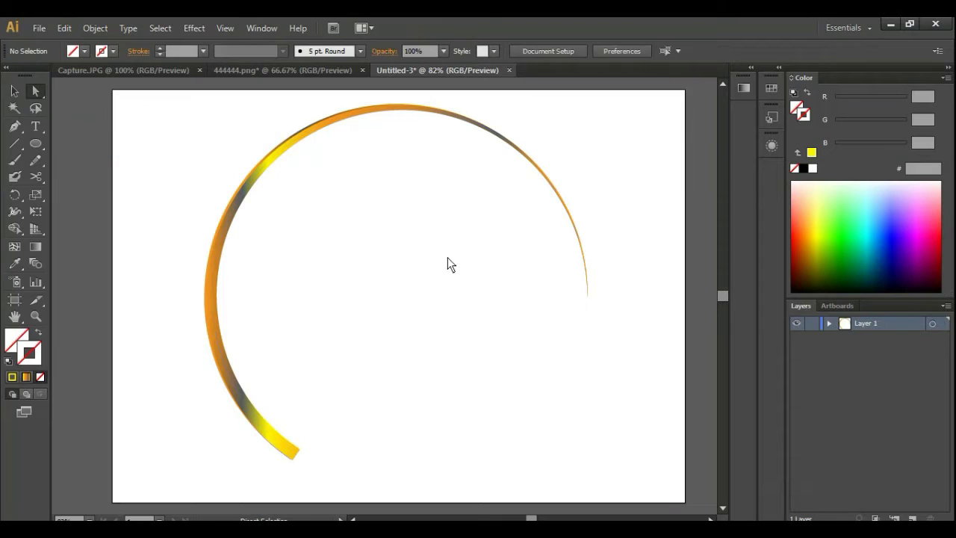
pyautogui.scroll(1, 488, 338)
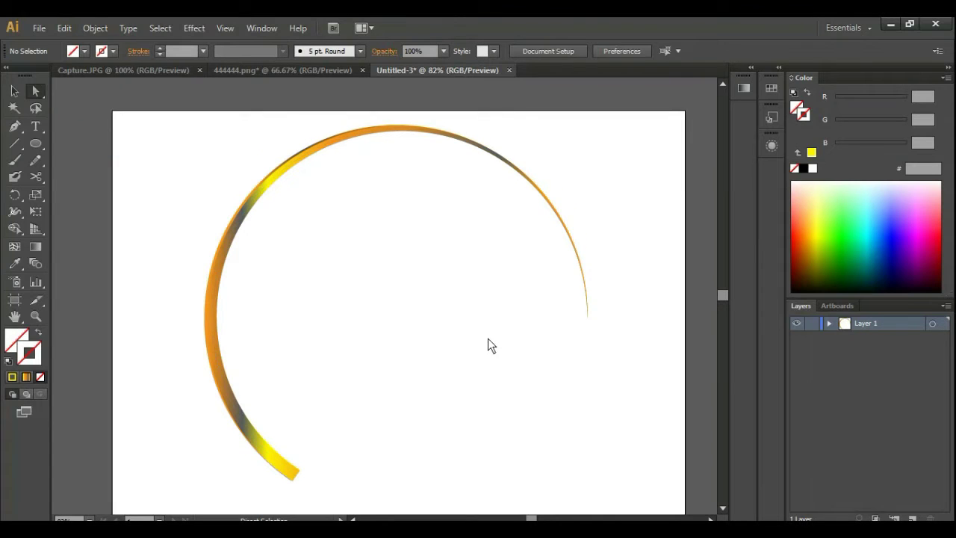
# - Select both layered arcs as whole objects, group them, and deselect
pyautogui.click(281, 173)
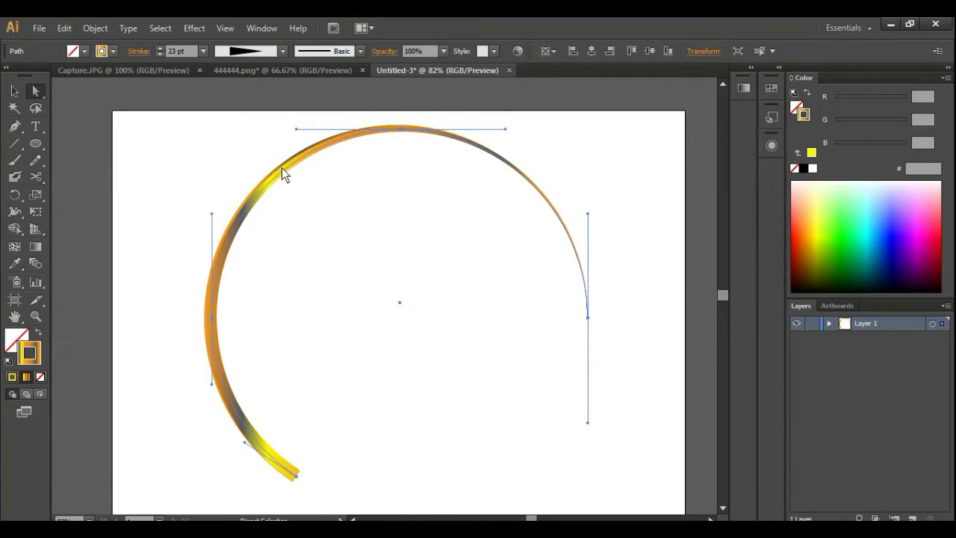
pyautogui.click(690, 125)
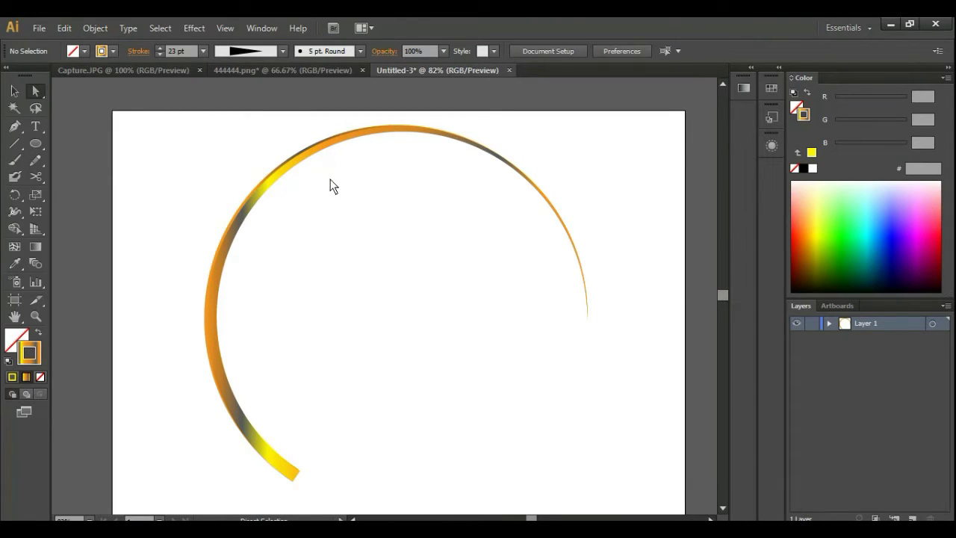
pyautogui.moveTo(256, 138); pyautogui.dragTo(328, 228)
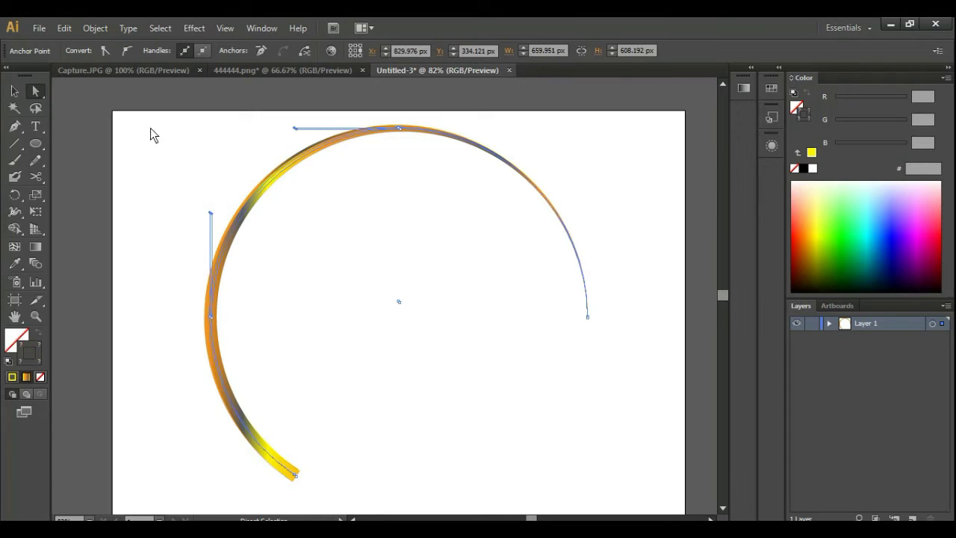
pyautogui.click(14, 91)
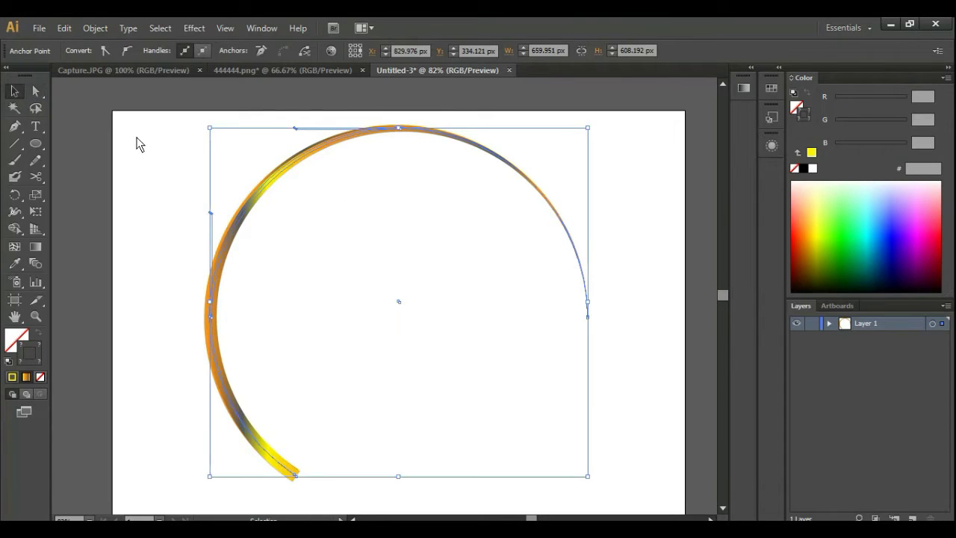
pyautogui.click(184, 169)
pyautogui.moveTo(224, 159); pyautogui.dragTo(336, 239)
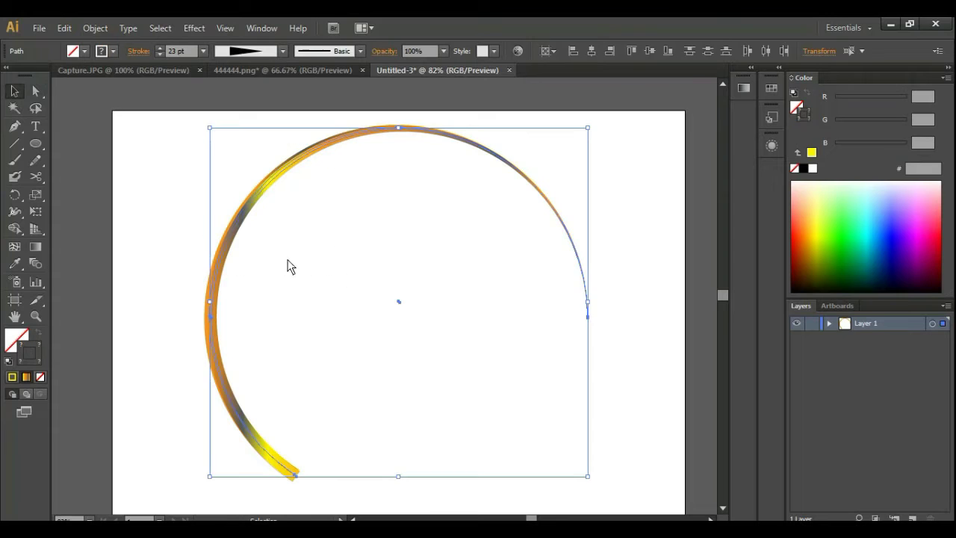
pyautogui.rightClick(246, 201)
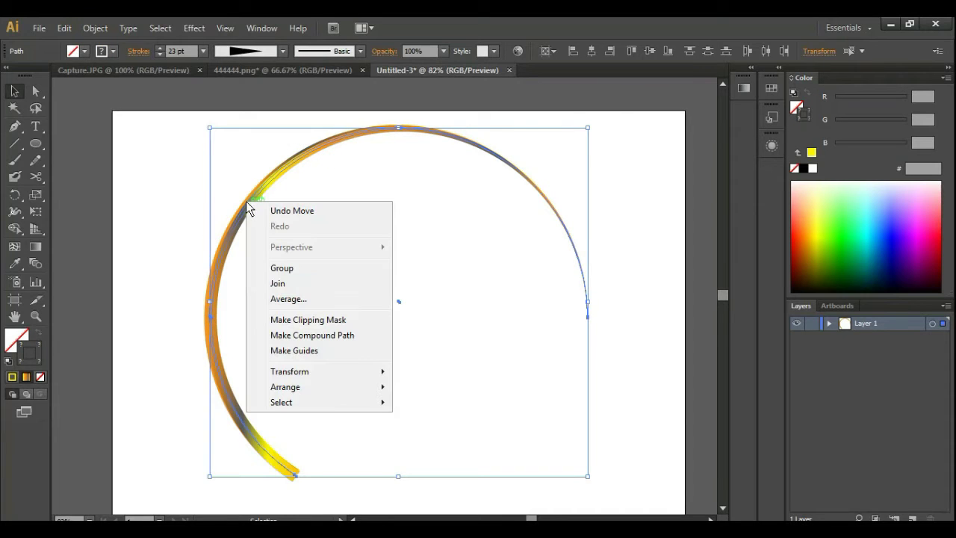
pyautogui.click(289, 271)
pyautogui.click(636, 170)
# - Duplicate the arc group slightly down and to the right, and reflect the copy about an axis at a 0° angle
pyautogui.click(337, 145)
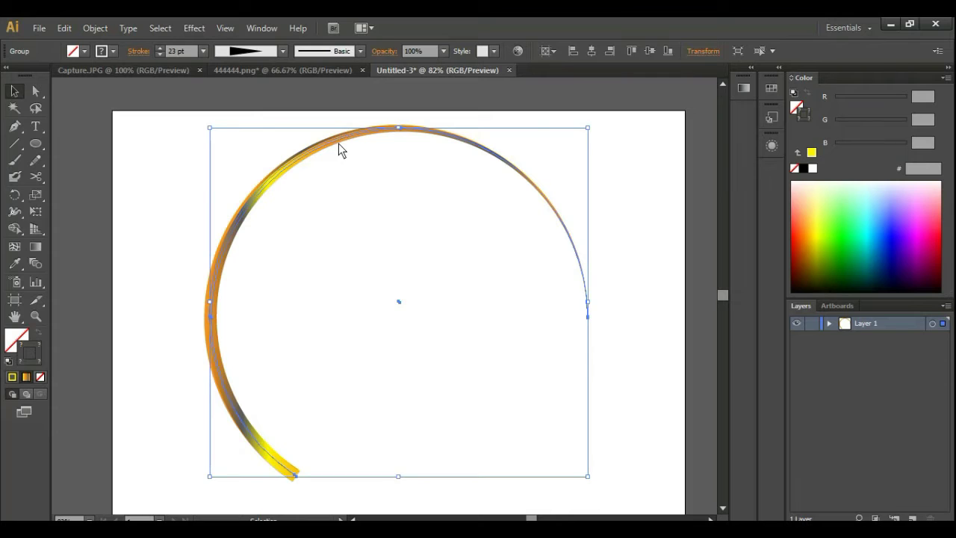
pyautogui.moveTo(338, 143); pyautogui.dragTo(354, 167)
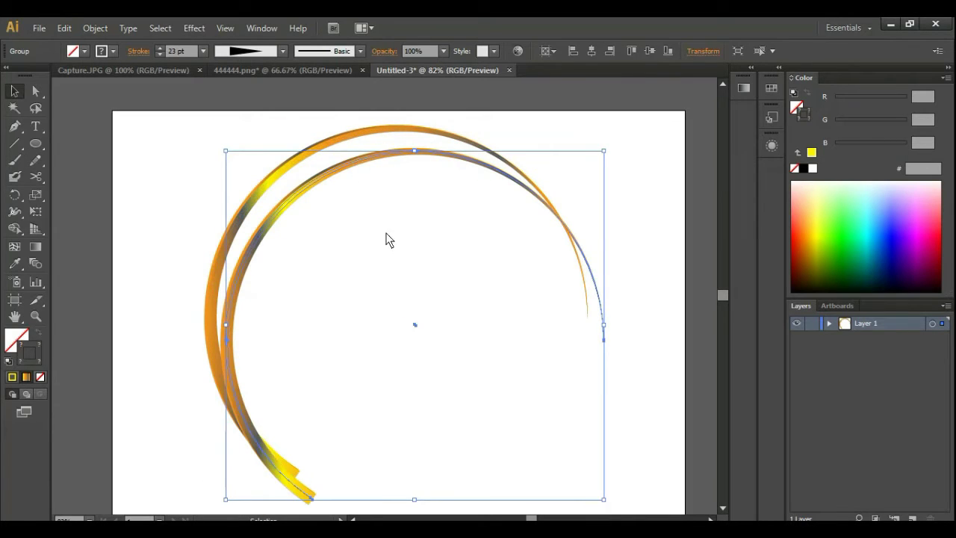
pyautogui.rightClick(495, 175)
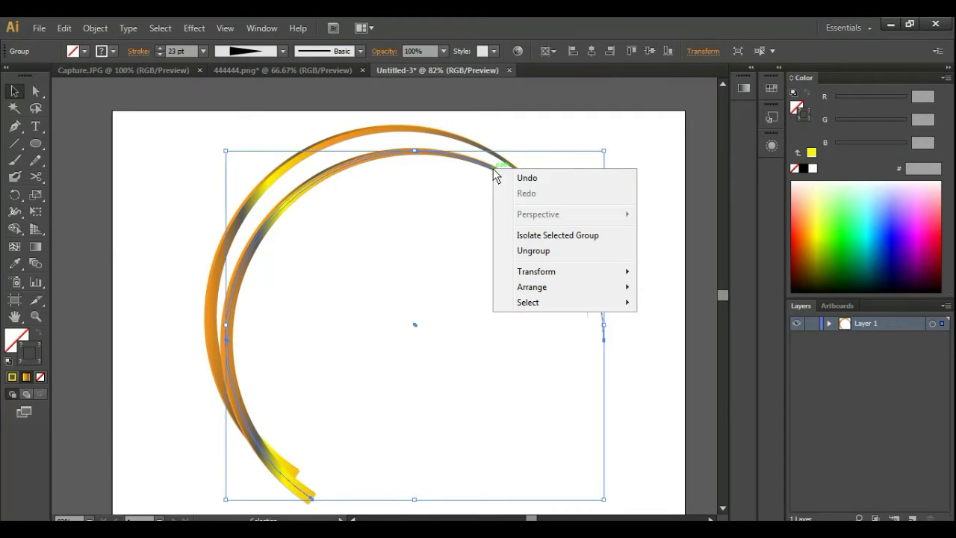
pyautogui.moveTo(566, 272)
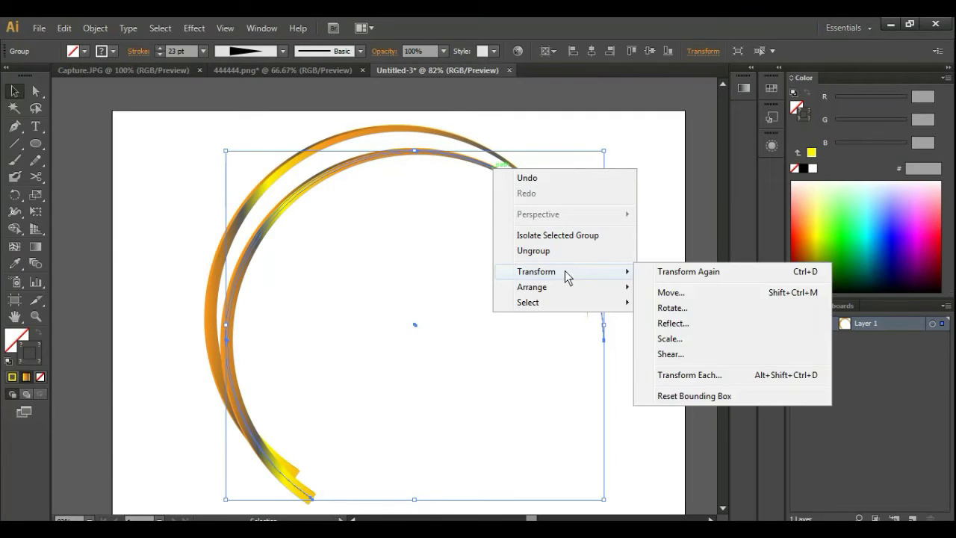
pyautogui.click(678, 324)
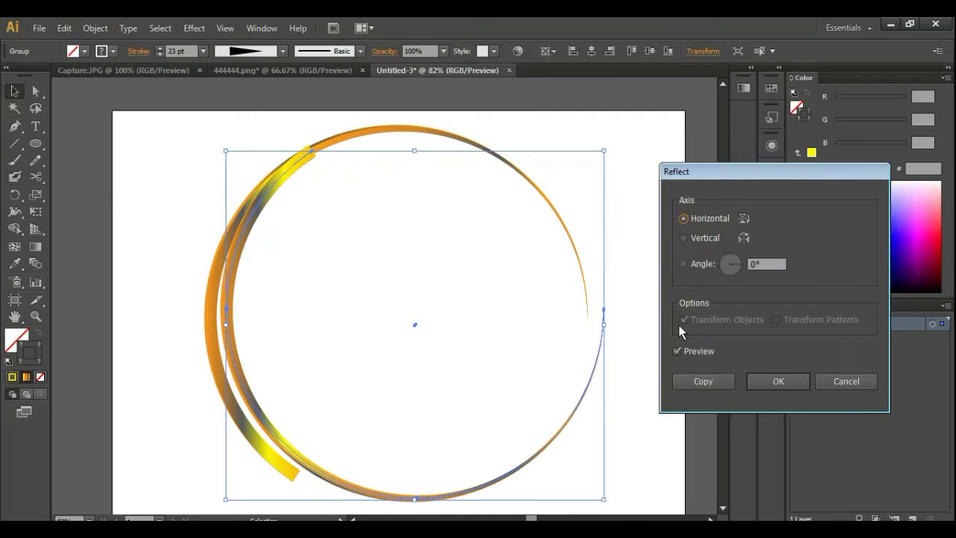
pyautogui.click(685, 266)
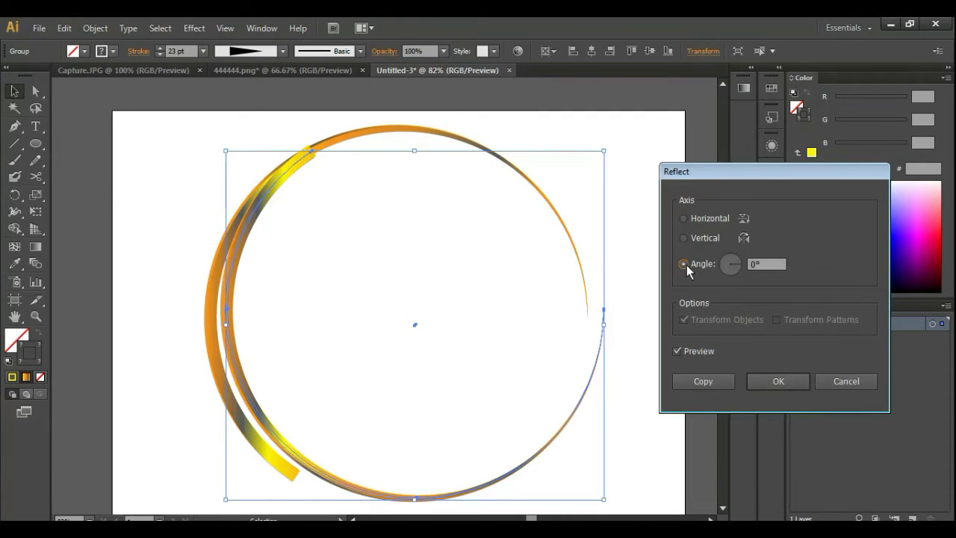
pyautogui.click(787, 380)
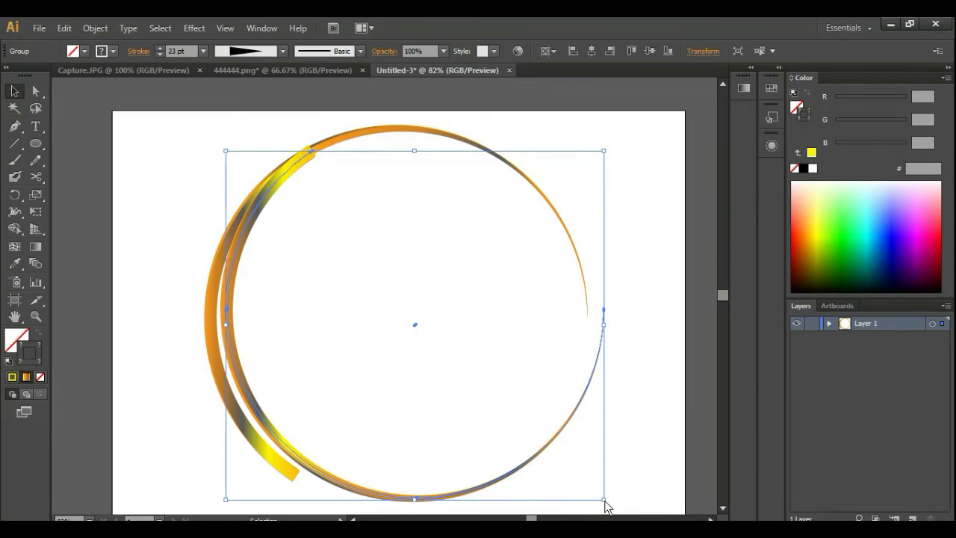
# - Scale the reflected copy down about its center and rotate it into place inside the outer arc, with its thick end at the upper right
pyautogui.moveTo(605, 502); pyautogui.dragTo(580, 468)
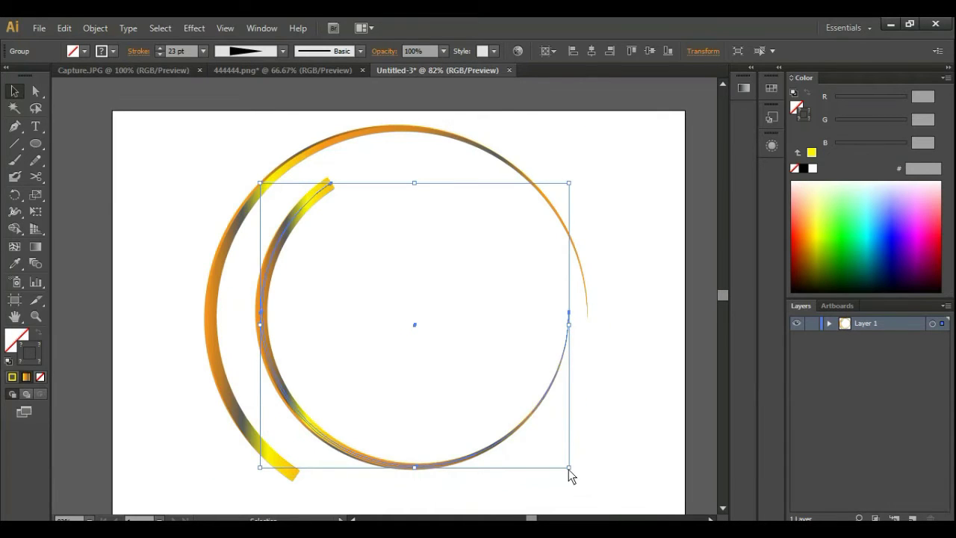
pyautogui.moveTo(569, 468); pyautogui.dragTo(563, 462)
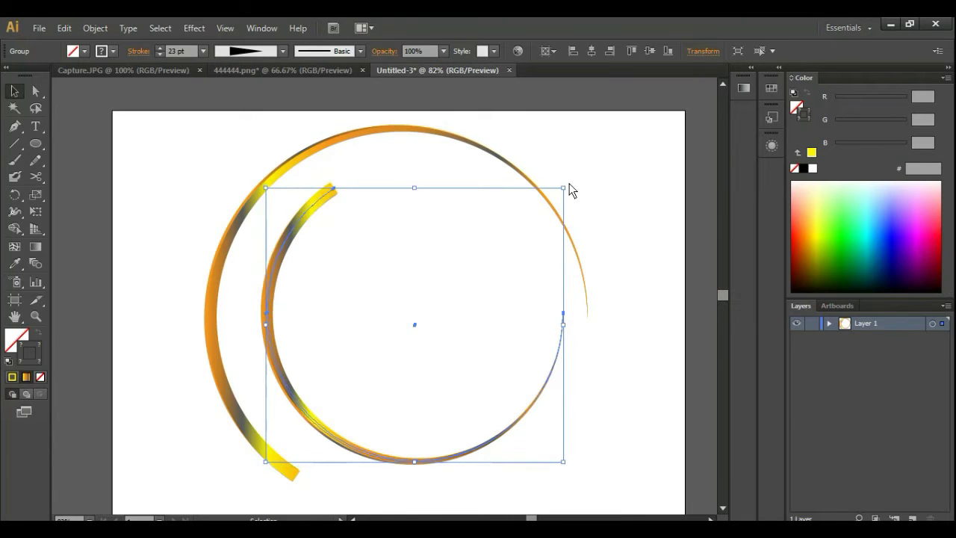
pyautogui.moveTo(568, 187); pyautogui.dragTo(489, 470)
pyautogui.moveTo(362, 202); pyautogui.dragTo(341, 176)
pyautogui.click(632, 172)
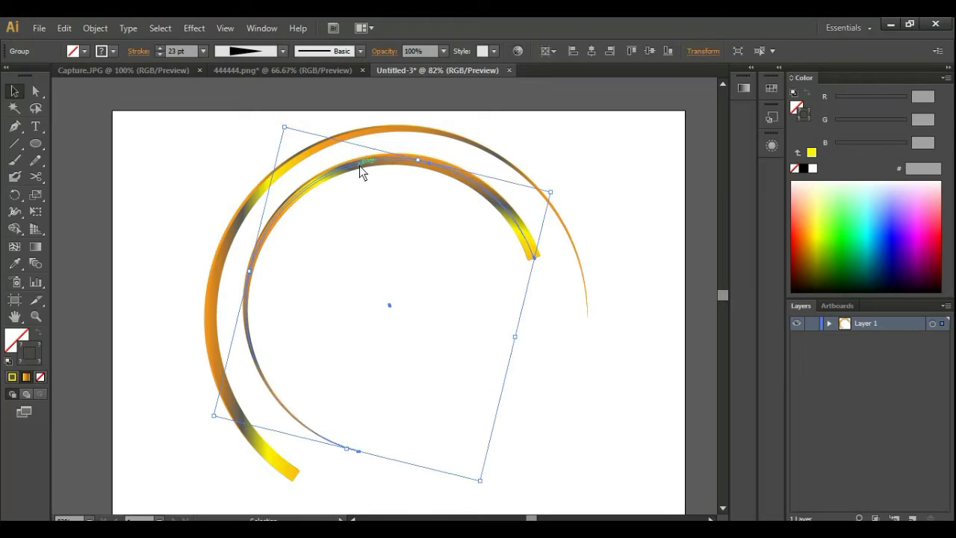
# - Fine-tune the inner arc by rotating it a little further clockwise and shrinking it slightly within the outer arc, and deselect
pyautogui.moveTo(558, 187); pyautogui.dragTo(581, 218)
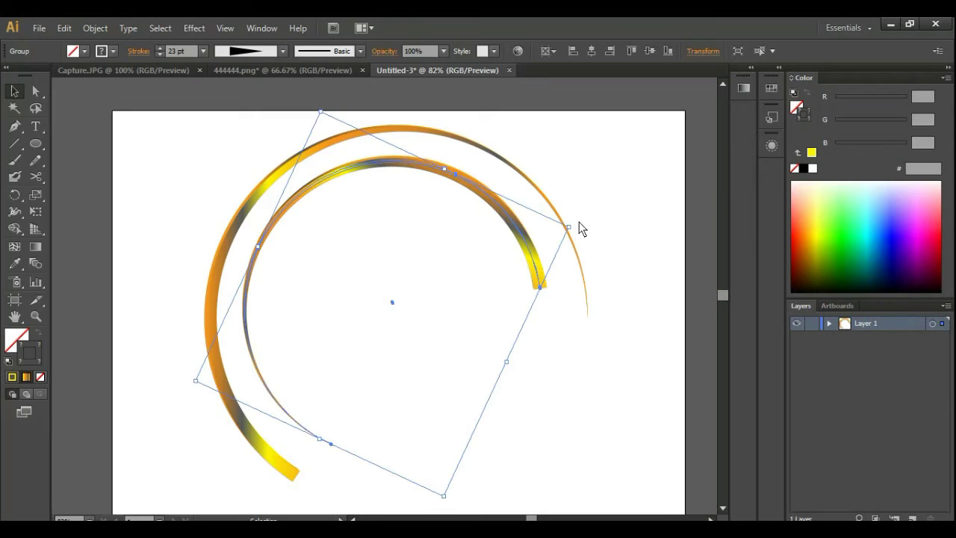
pyautogui.moveTo(574, 221); pyautogui.dragTo(576, 228)
pyautogui.click(607, 193)
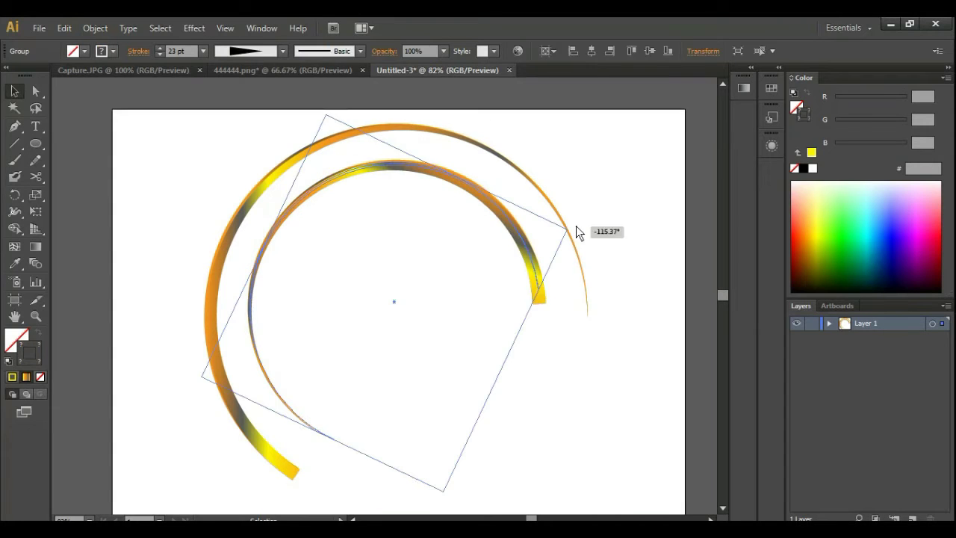
pyautogui.moveTo(575, 229); pyautogui.dragTo(576, 228)
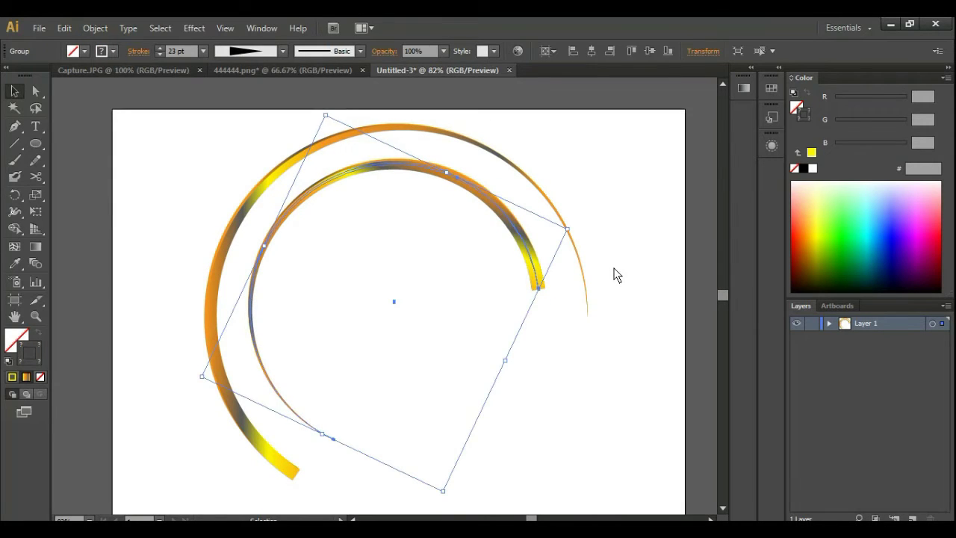
pyautogui.click(640, 219)
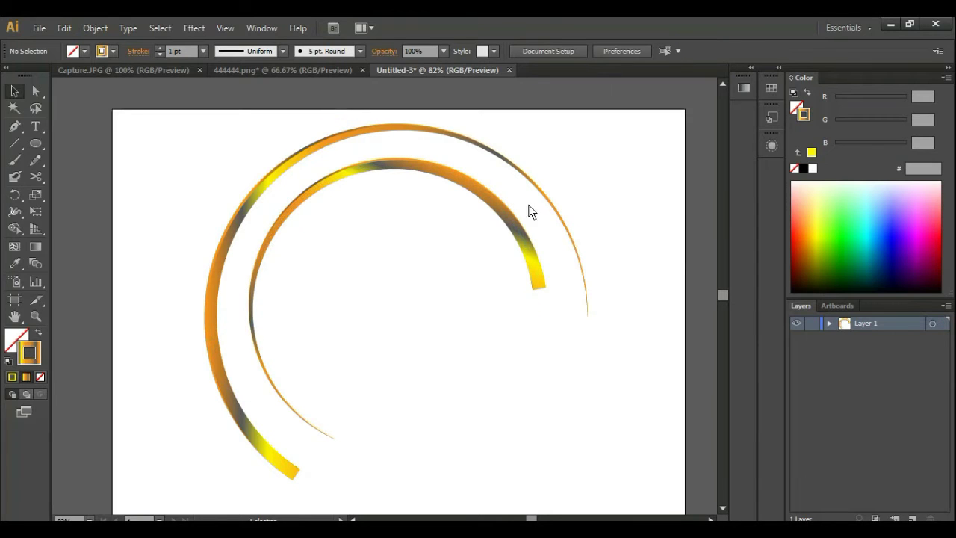
# - Duplicate the inner arc slightly downward and rotate the copy until its thick end lies at the lower left
pyautogui.click(466, 179)
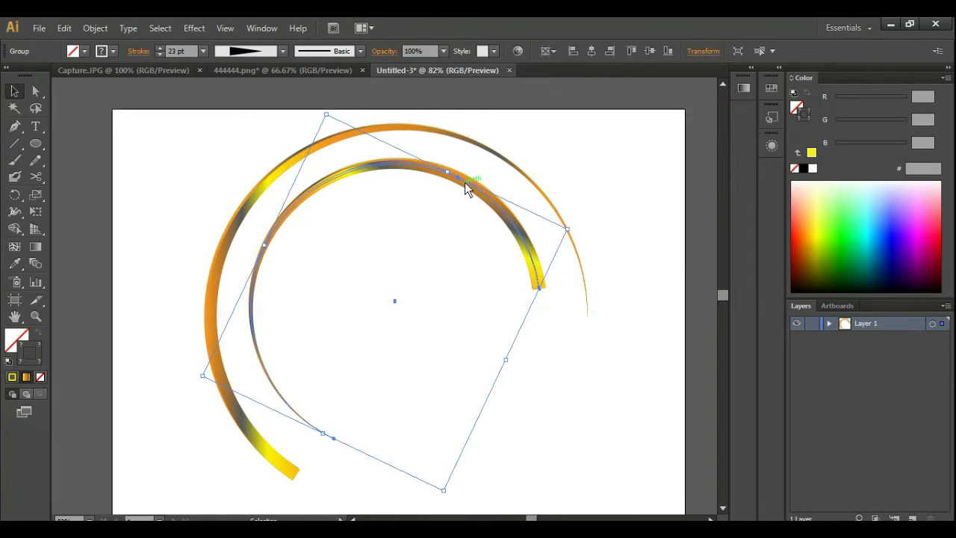
pyautogui.moveTo(466, 183); pyautogui.dragTo(470, 205)
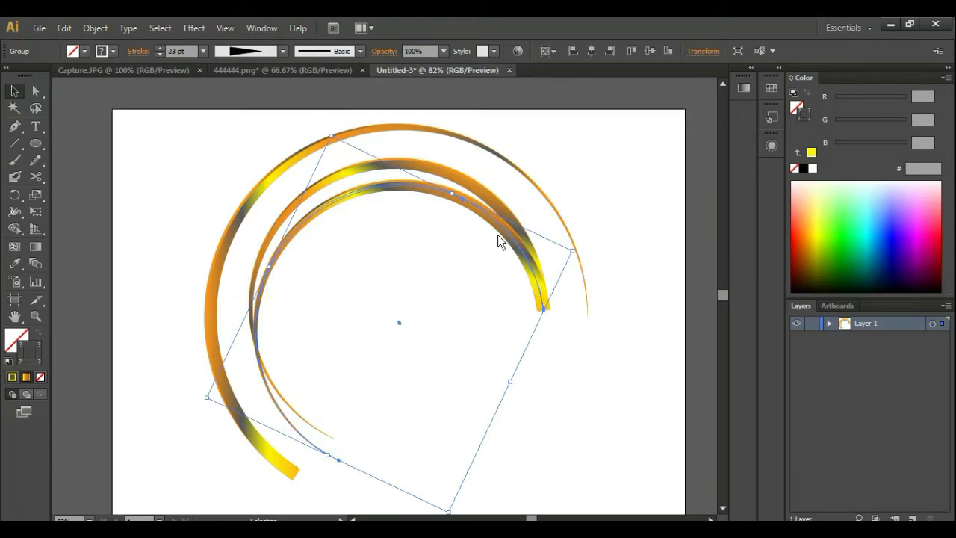
pyautogui.moveTo(582, 258); pyautogui.dragTo(358, 385)
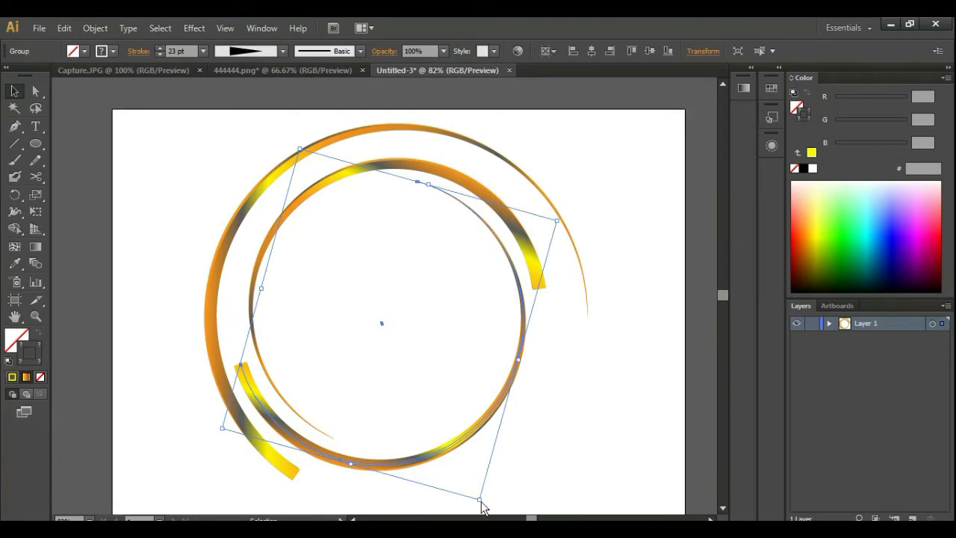
# - Shrink the third arc about its center and rotate it clockwise so its thick end sits at the upper left inside the middle arc
pyautogui.moveTo(480, 500); pyautogui.dragTo(470, 479)
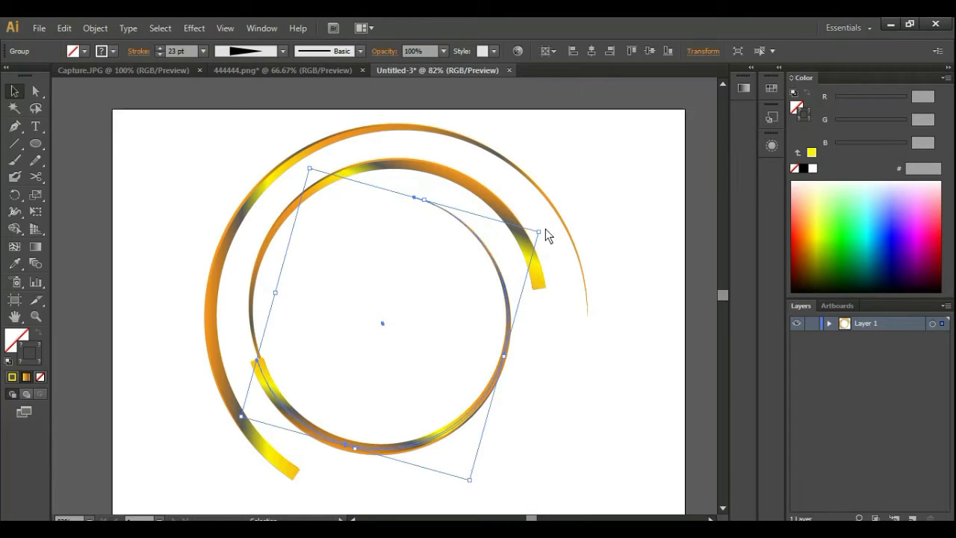
pyautogui.moveTo(545, 231); pyautogui.dragTo(565, 310)
pyautogui.moveTo(565, 305); pyautogui.dragTo(569, 329)
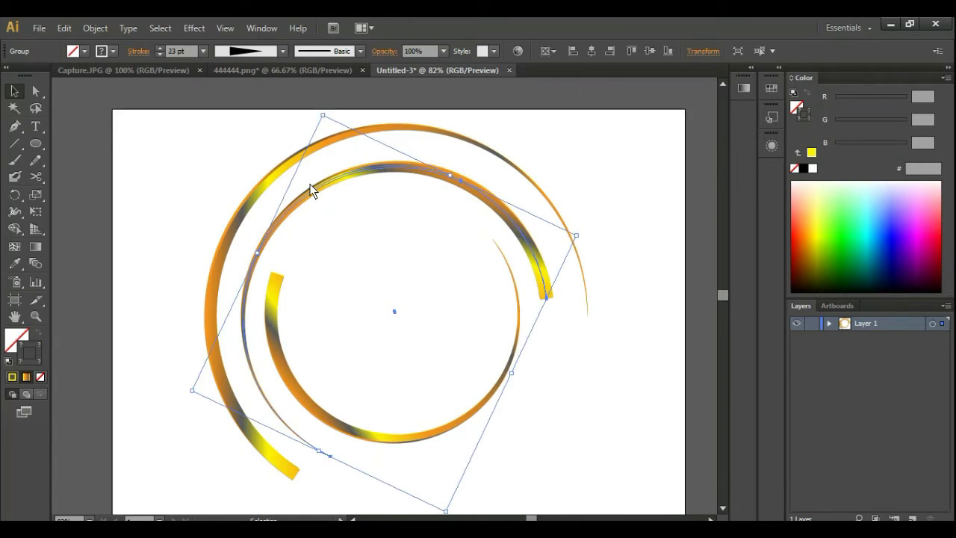
# - Nudge the middle arc slightly to the right between the outer and innermost arcs, and deselect it
pyautogui.press('Right')
pyautogui.press('Right')
pyautogui.press('Right')
pyautogui.press('Right')
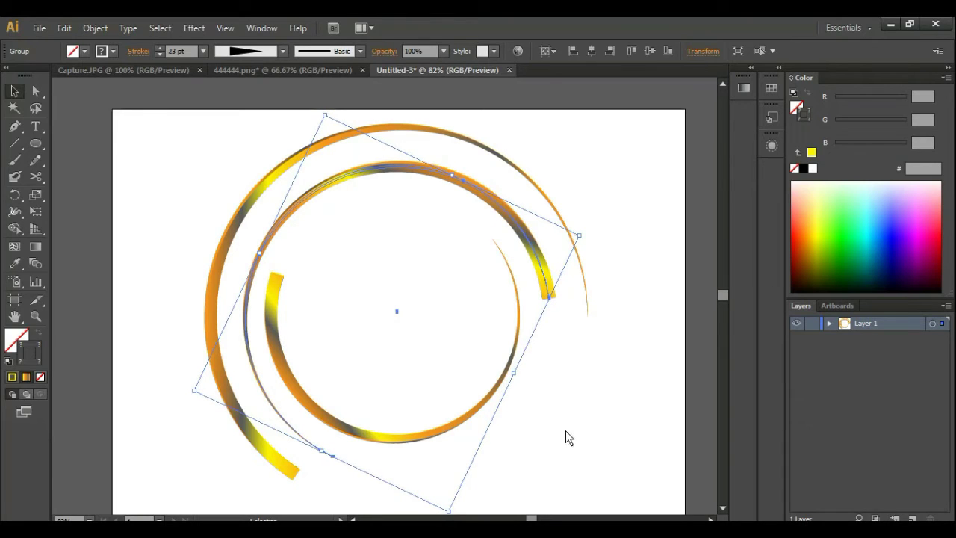
pyautogui.click(538, 430)
pyautogui.click(551, 290)
pyautogui.click(662, 217)
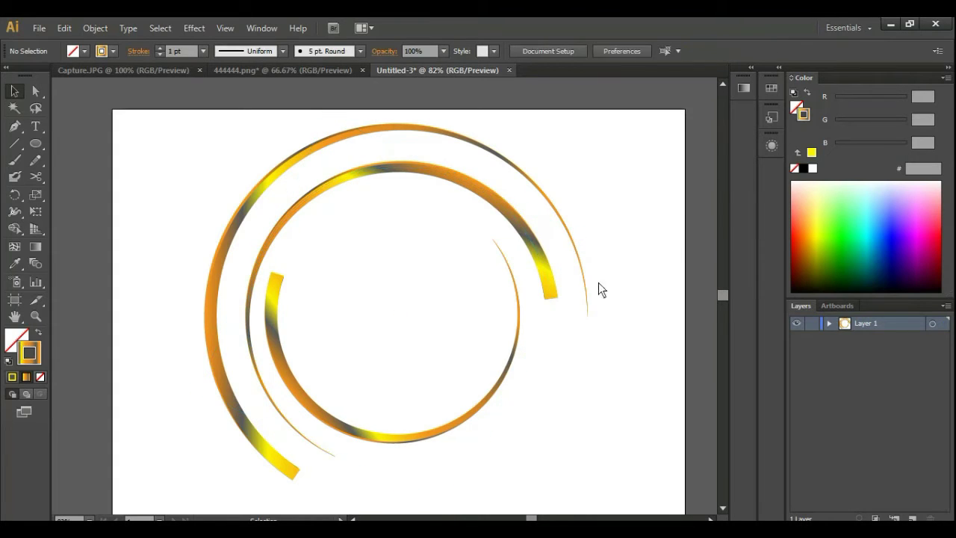
# - Shrink the middle arc slightly about its center and move it a little up and to the left within the outer arc
pyautogui.click(551, 276)
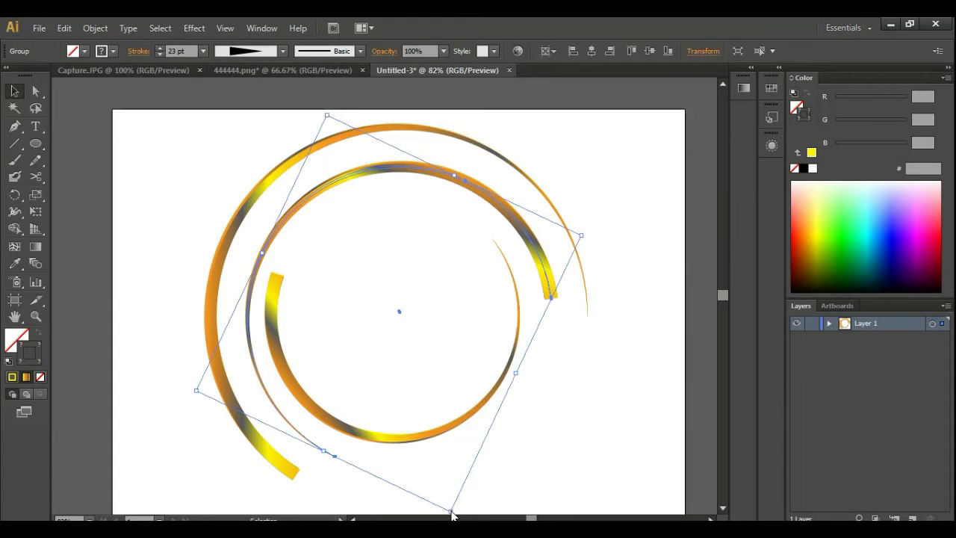
pyautogui.moveTo(452, 514); pyautogui.dragTo(452, 506)
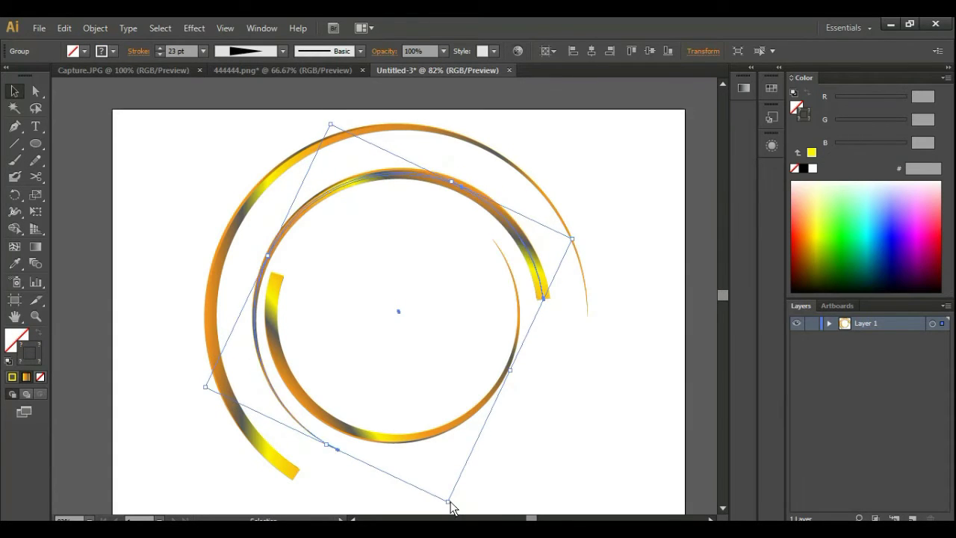
pyautogui.click(449, 221)
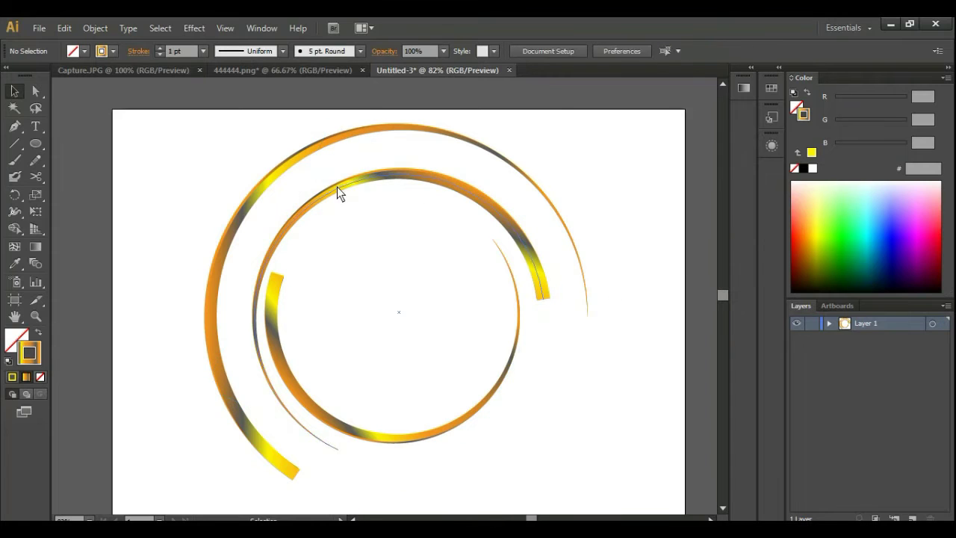
pyautogui.moveTo(336, 188); pyautogui.dragTo(333, 181)
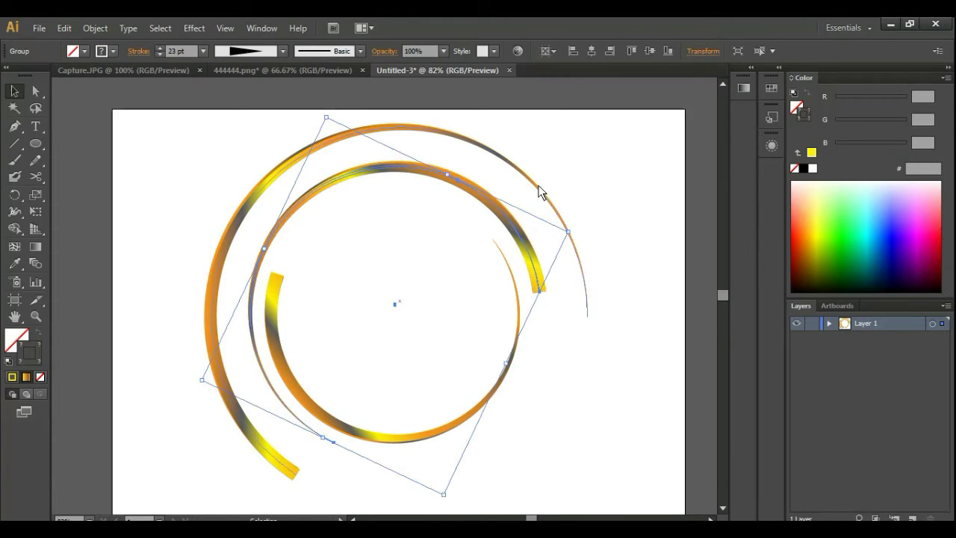
pyautogui.click(619, 171)
# - Scale the innermost arc down a little about its center and deselect it
pyautogui.click(513, 365)
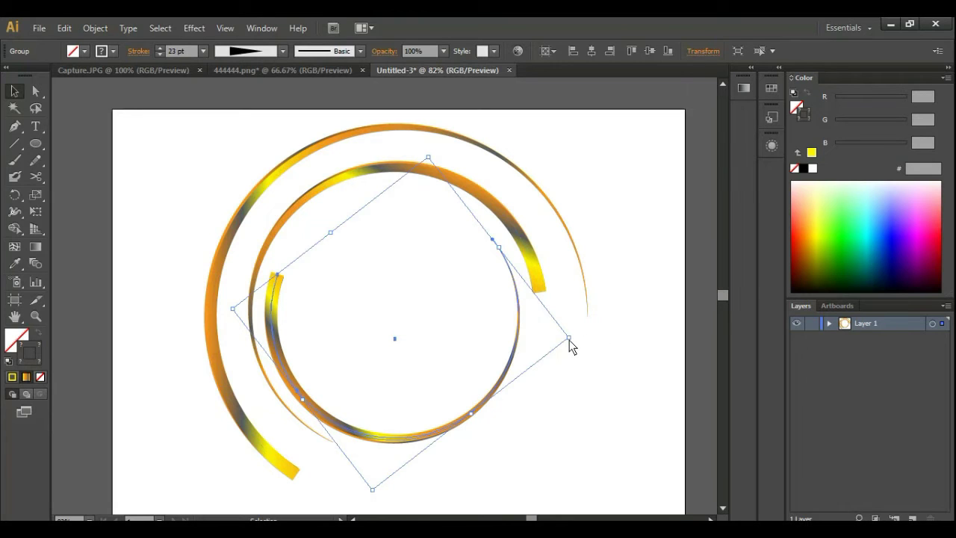
pyautogui.moveTo(570, 343); pyautogui.dragTo(556, 334)
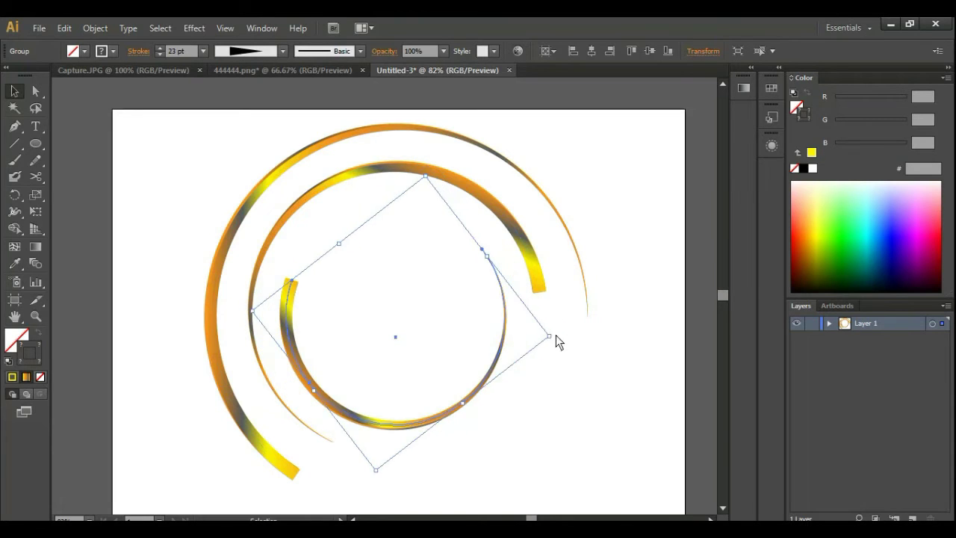
pyautogui.click(643, 296)
# - Move the innermost arc slightly down and to the right, rotate it a little clockwise, and deselect it
pyautogui.moveTo(460, 401); pyautogui.dragTo(476, 412)
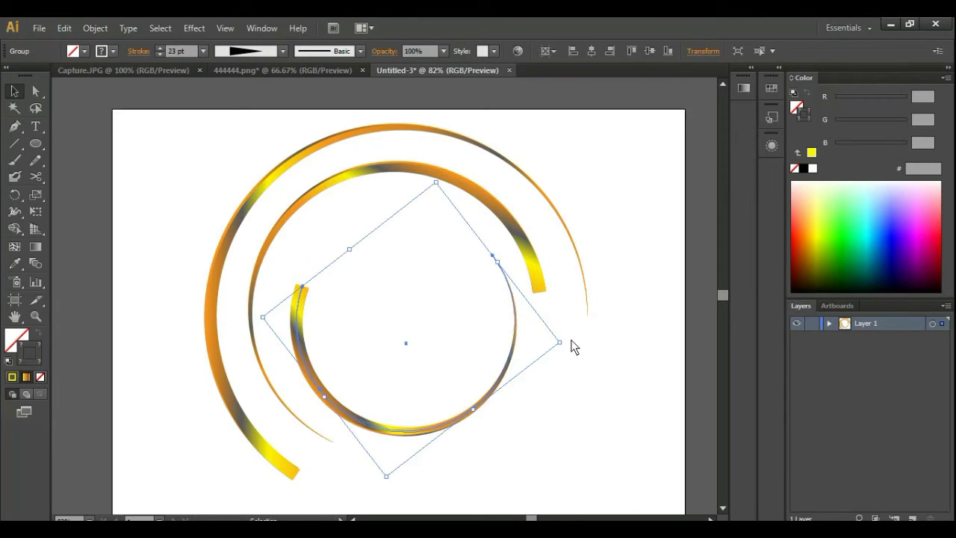
pyautogui.moveTo(565, 340)
pyautogui.mouseDown()
pyautogui.moveTo(570, 360)
pyautogui.moveTo(565, 353)
pyautogui.mouseUp()
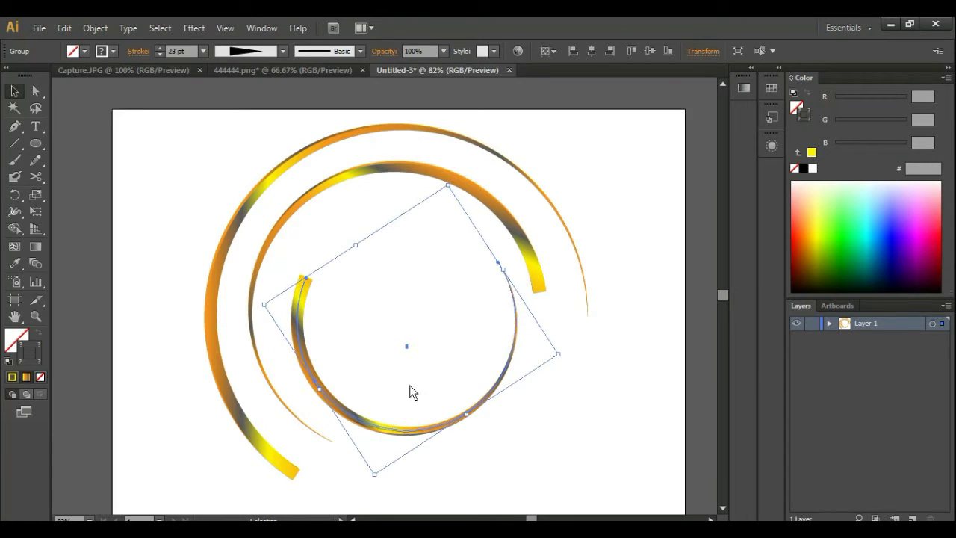
pyautogui.click(632, 346)
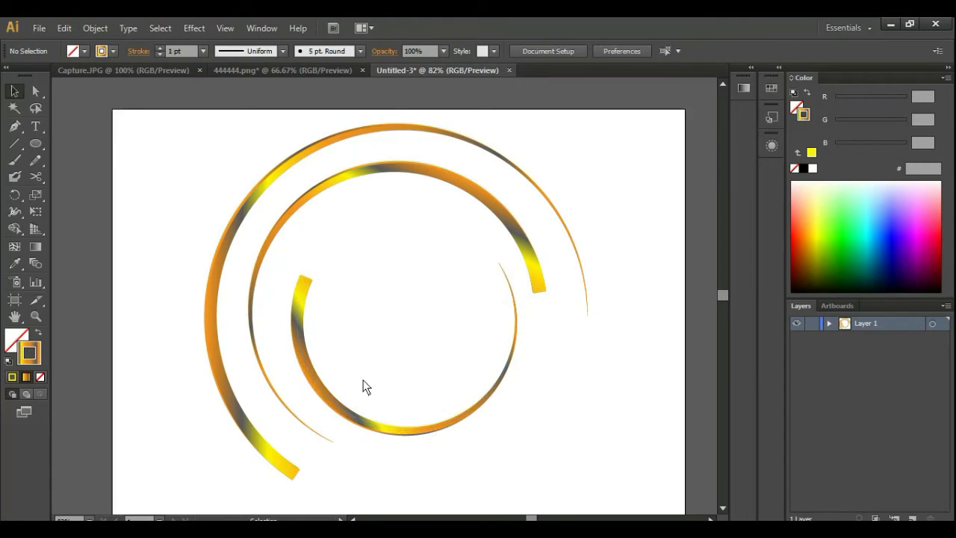
# - Nudge the innermost arc to the left to even out its spacing inside the middle arc, and deselect it
pyautogui.click(322, 389)
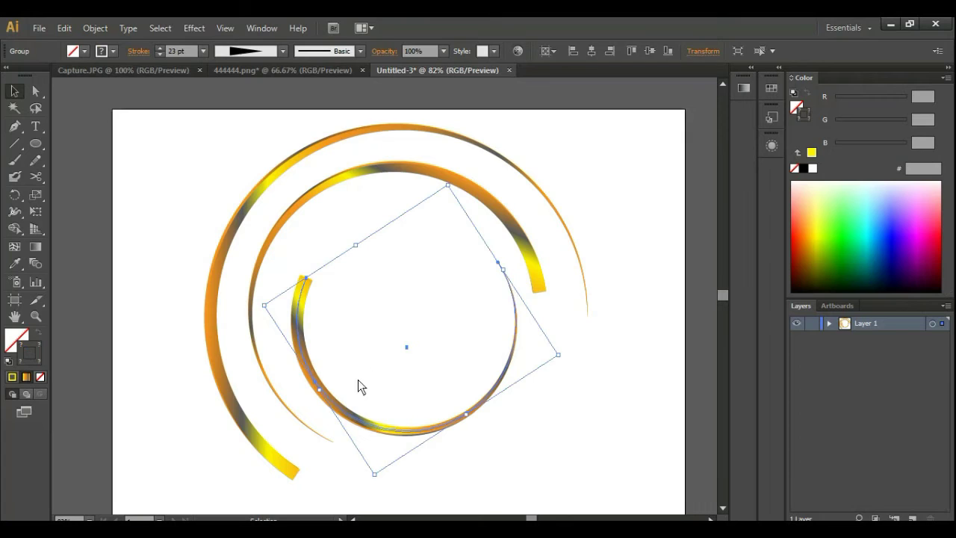
pyautogui.hotkey('shift', 'Left')
pyautogui.press('Left')
pyautogui.press('Left')
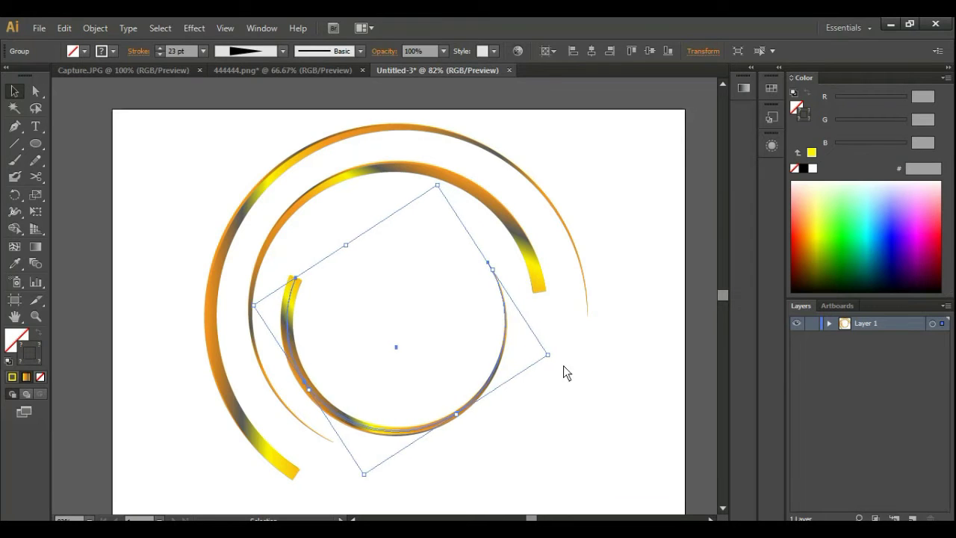
pyautogui.press('Left')
pyautogui.press('Right')
pyautogui.press('Right')
pyautogui.press('Right')
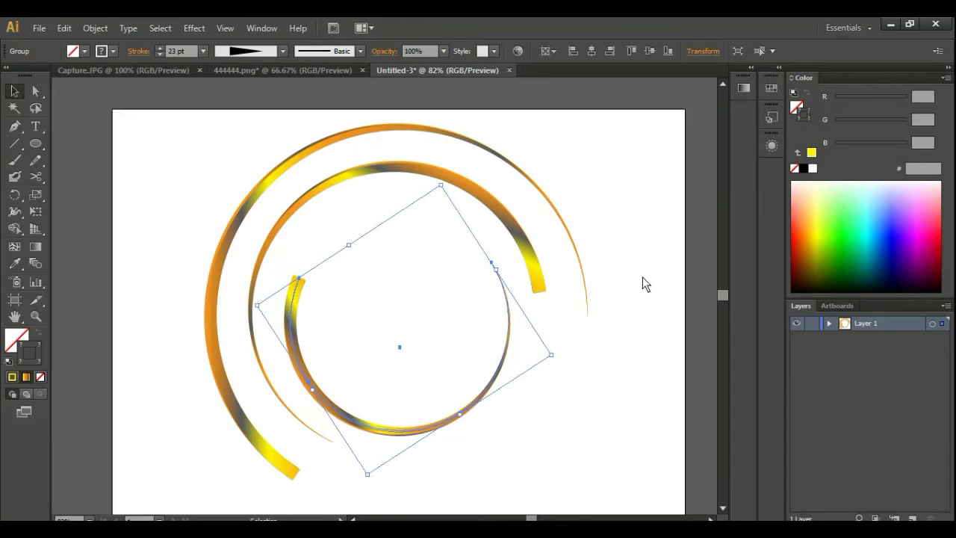
pyautogui.click(360, 335)
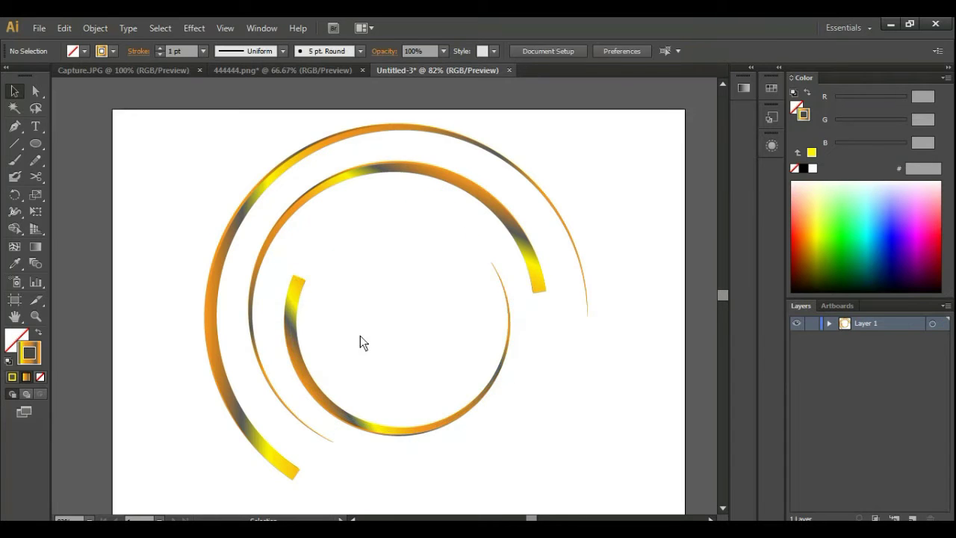
# - Rotate the innermost arc very slightly counterclockwise and deselect it
pyautogui.click(510, 318)
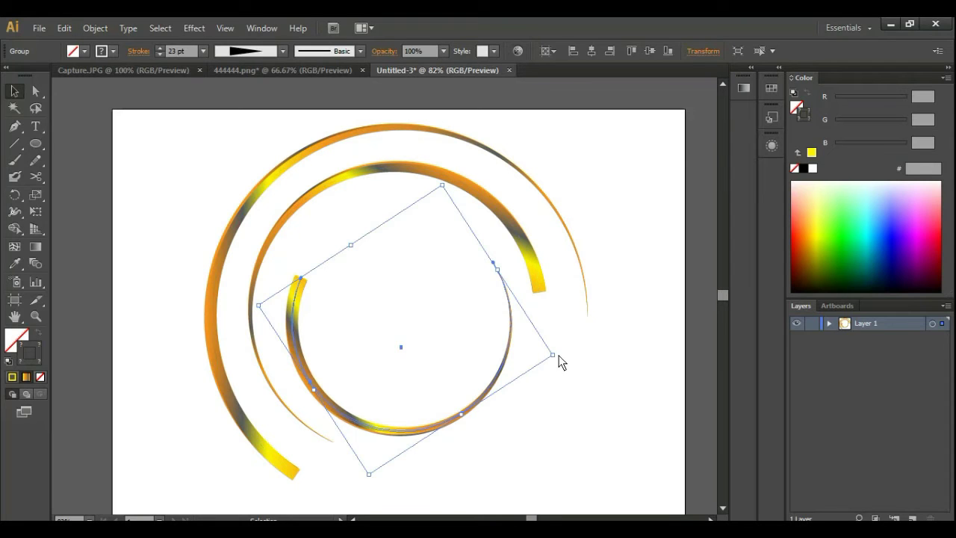
pyautogui.moveTo(562, 363); pyautogui.dragTo(631, 300)
pyautogui.click(361, 273)
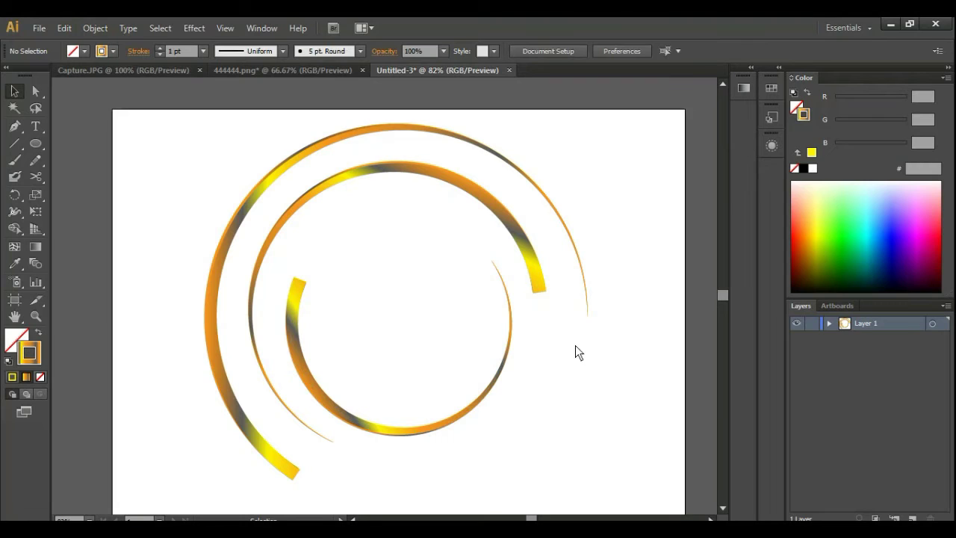
# - Fine-tune the innermost arc's horizontal position with tiny nudges, and deselect it
pyautogui.click(431, 432)
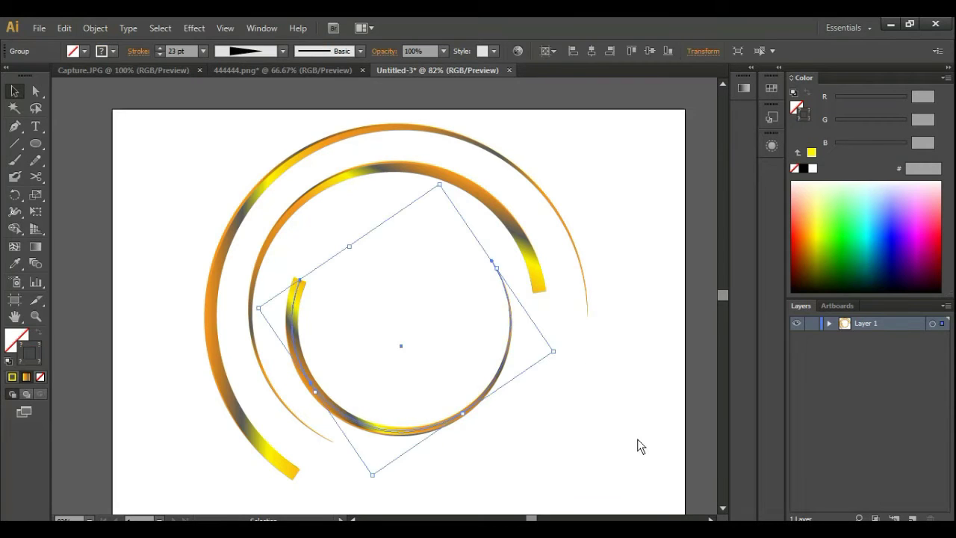
pyautogui.click(658, 297)
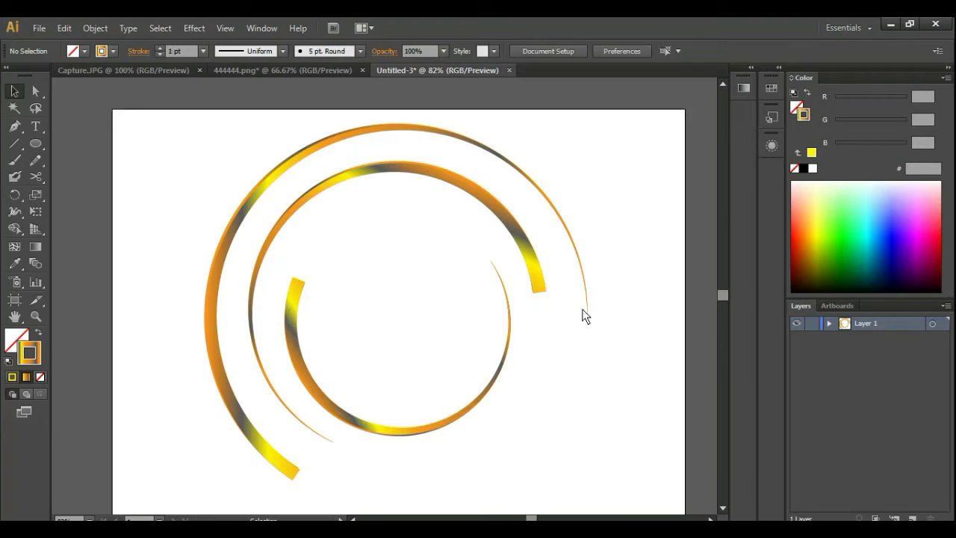
pyautogui.click(469, 408)
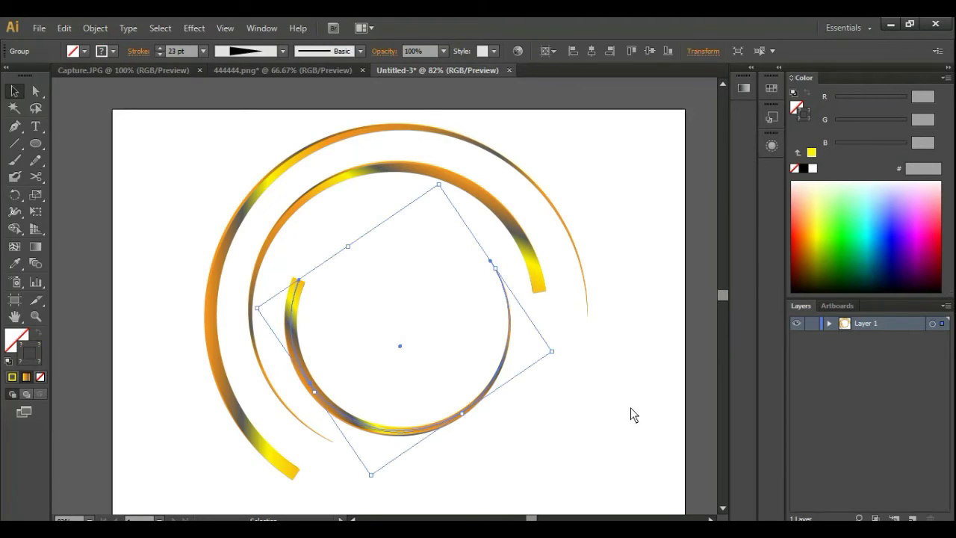
pyautogui.click(672, 206)
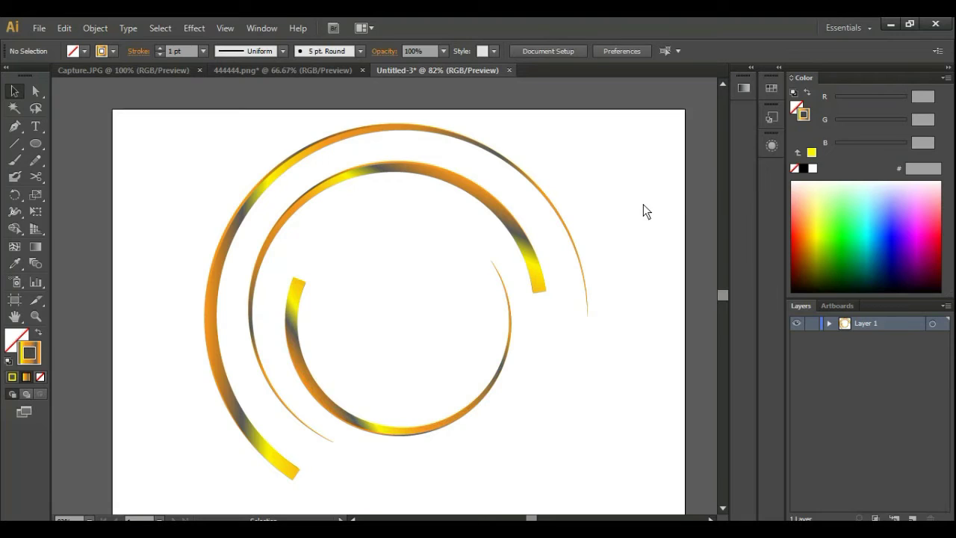
pyautogui.click(510, 326)
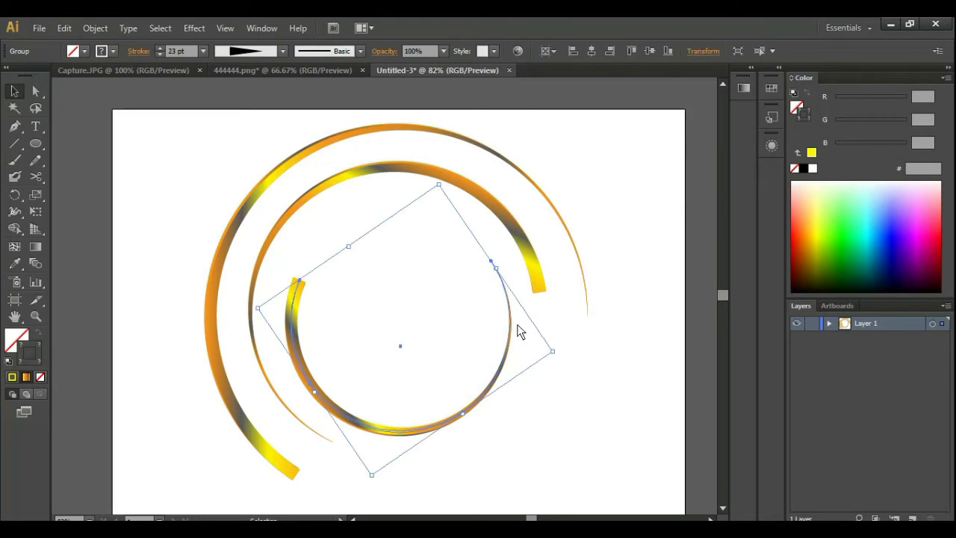
pyautogui.click(635, 255)
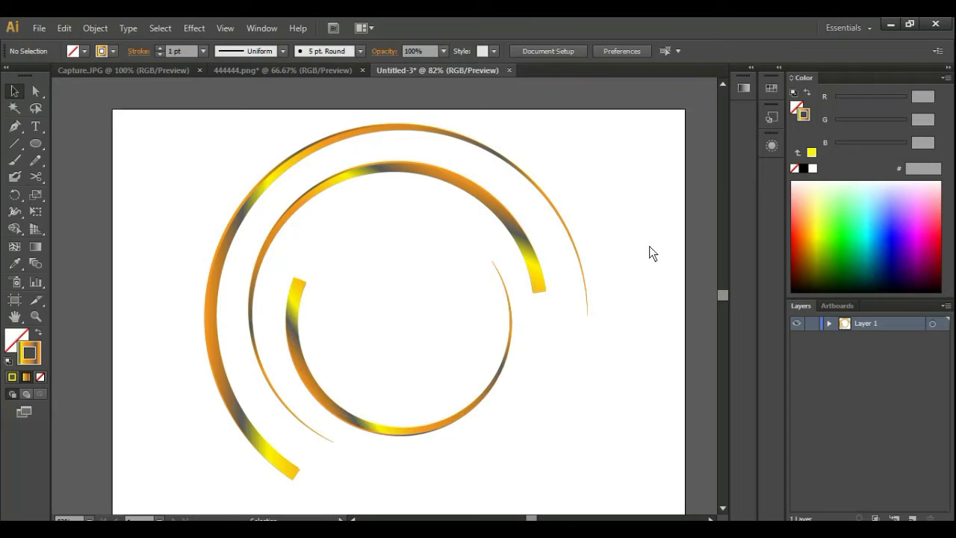
pyautogui.click(512, 319)
pyautogui.click(621, 281)
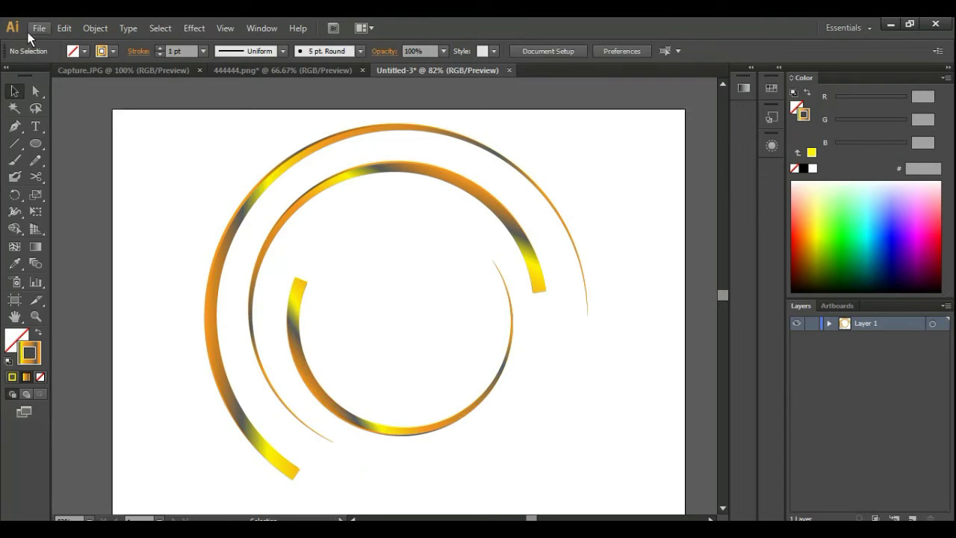
# - Open the image Untitled-3-01 with the red emblem from the Desktop
pyautogui.click(35, 30)
pyautogui.click(59, 76)
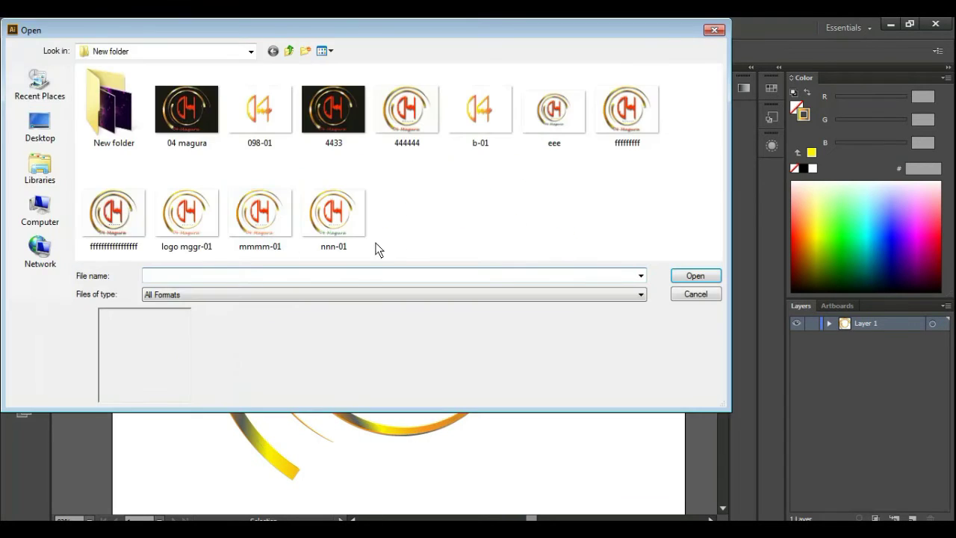
pyautogui.click(40, 127)
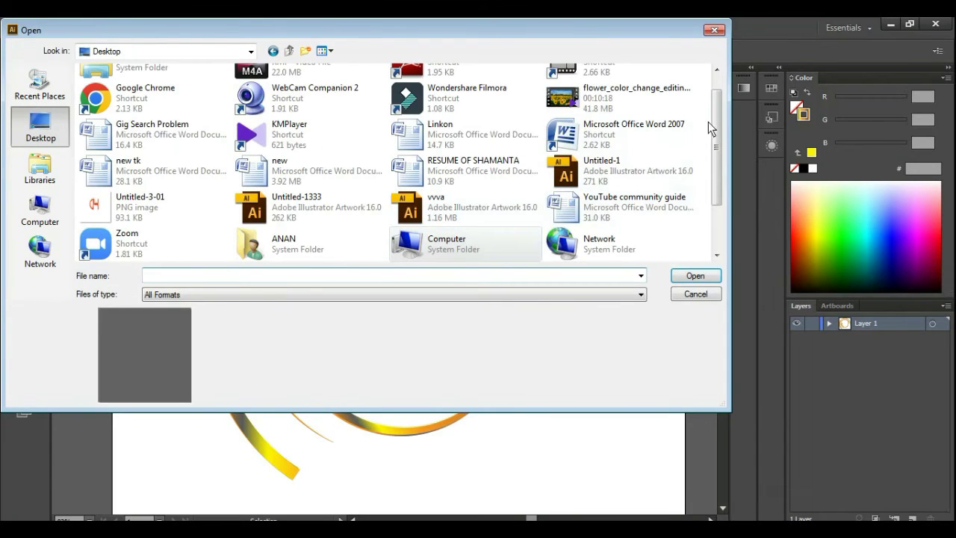
pyautogui.moveTo(715, 121)
pyautogui.mouseDown()
pyautogui.moveTo(724, 207)
pyautogui.moveTo(723, 104)
pyautogui.mouseUp()
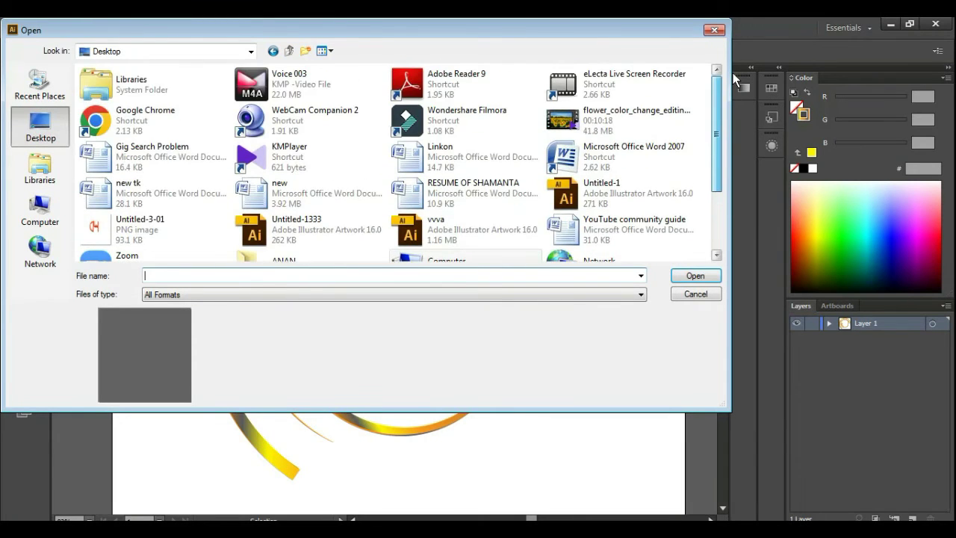
pyautogui.doubleClick(146, 225)
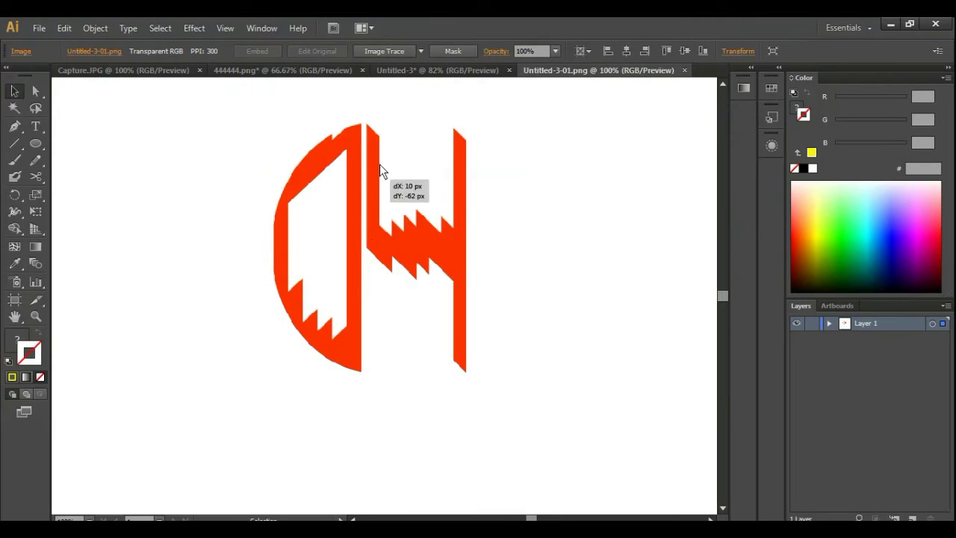
# - Paste the red emblem image into the Untitled-3 document and move it up toward the middle of the arcs
pyautogui.click(449, 67)
pyautogui.hotkey('ctrl', 'v')
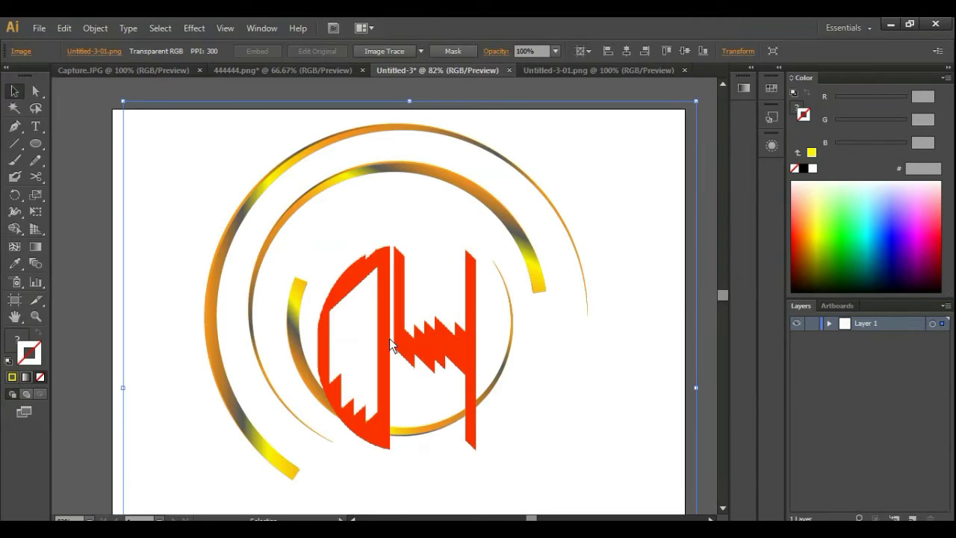
pyautogui.moveTo(401, 340); pyautogui.dragTo(408, 295)
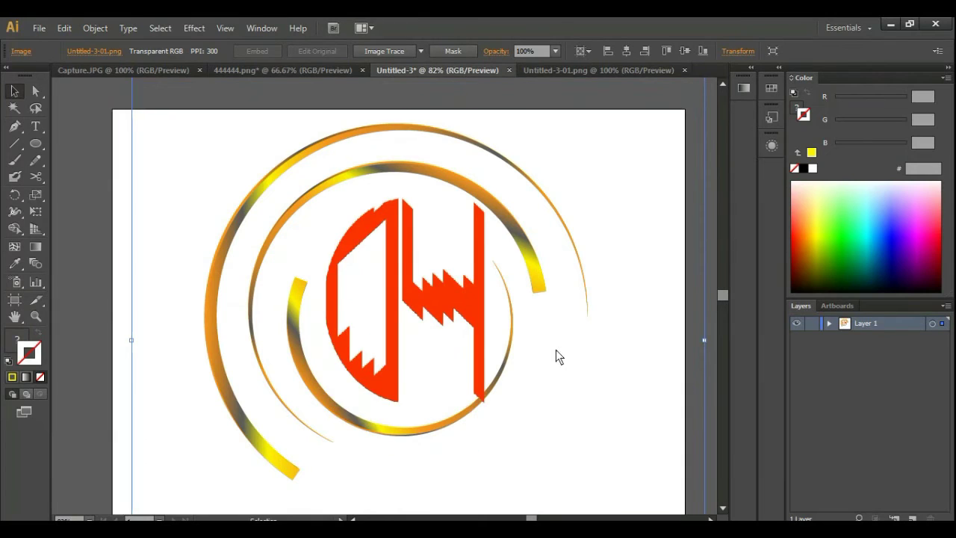
# - Scale the red emblem down proportionally, move it to the center of the innermost arc, and deselect it
pyautogui.scroll(-6, 649, 399)
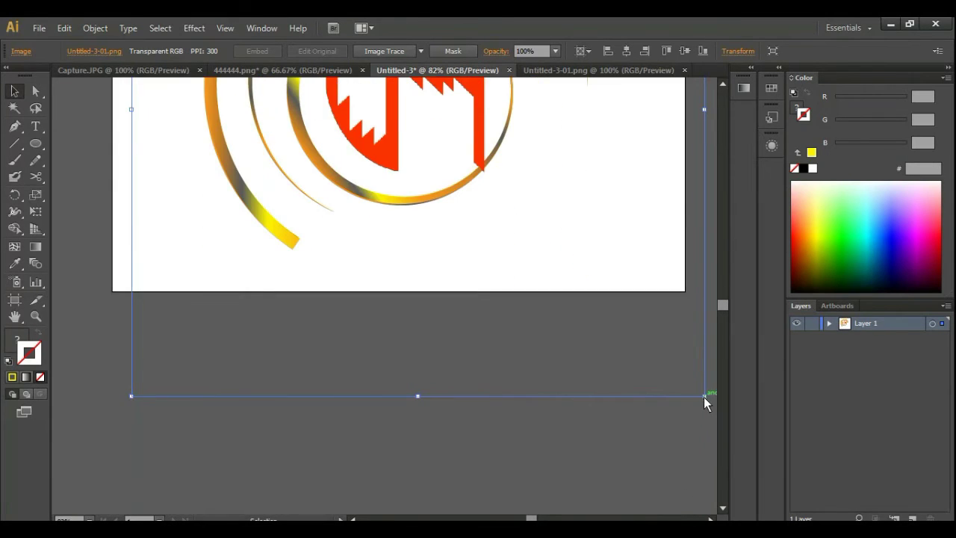
pyautogui.moveTo(705, 396); pyautogui.dragTo(661, 339)
pyautogui.scroll(6, 662, 342)
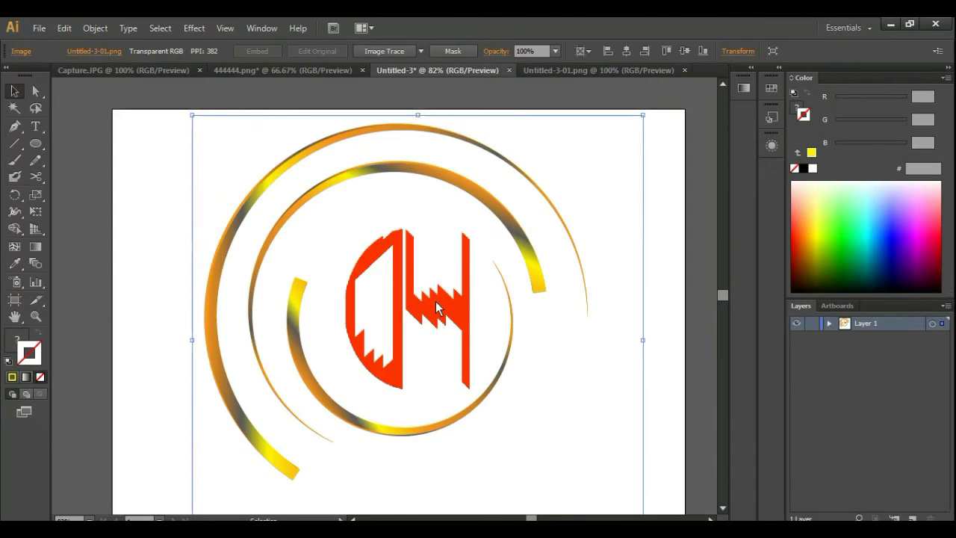
pyautogui.moveTo(436, 302)
pyautogui.mouseDown()
pyautogui.moveTo(420, 307)
pyautogui.moveTo(424, 294)
pyautogui.mouseUp()
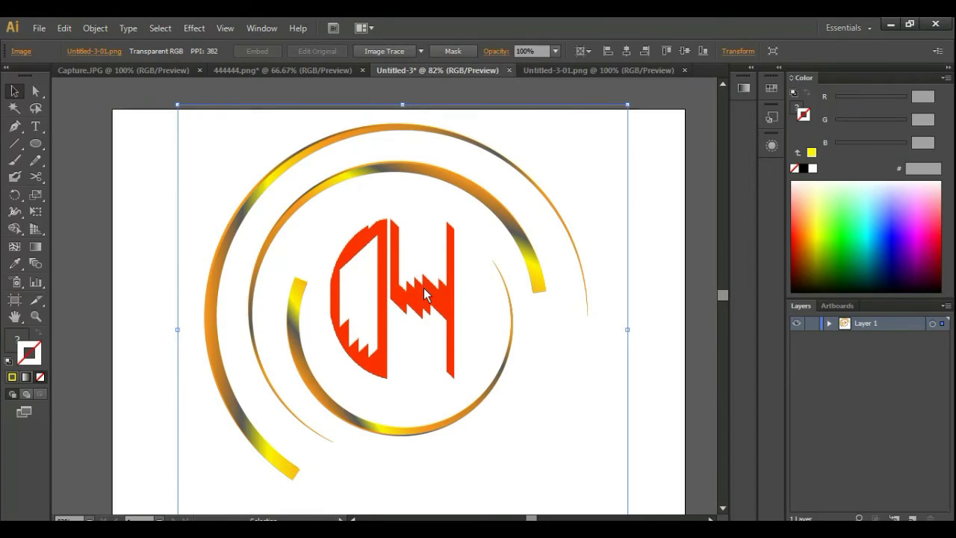
pyautogui.click(694, 270)
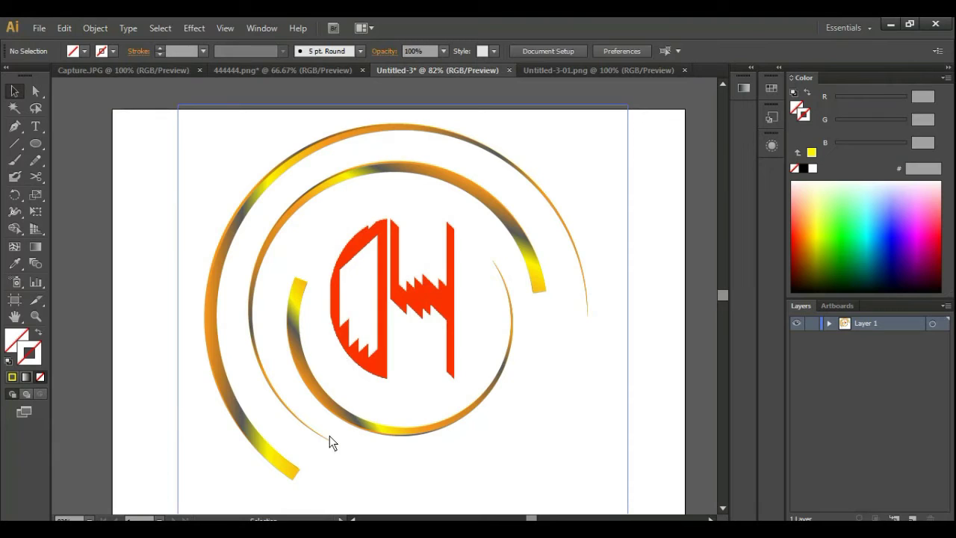
# - Shift the red emblem slightly up and to the left with Direct Selection, and deselect it
pyautogui.press('a')
pyautogui.moveTo(399, 292); pyautogui.dragTo(395, 287)
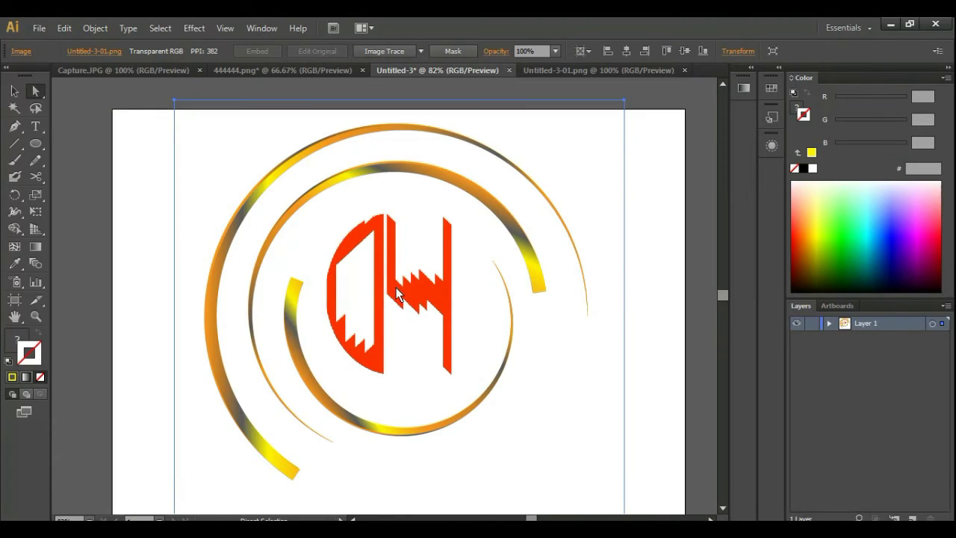
pyautogui.click(694, 222)
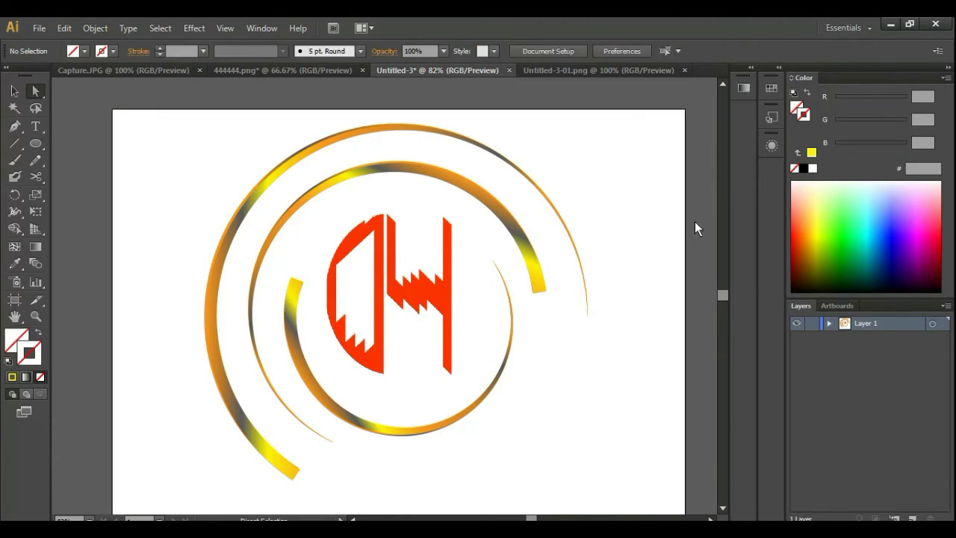
# - Nudge the red emblem a few small increments to the right and deselect it
pyautogui.scroll(-1, 711, 241)
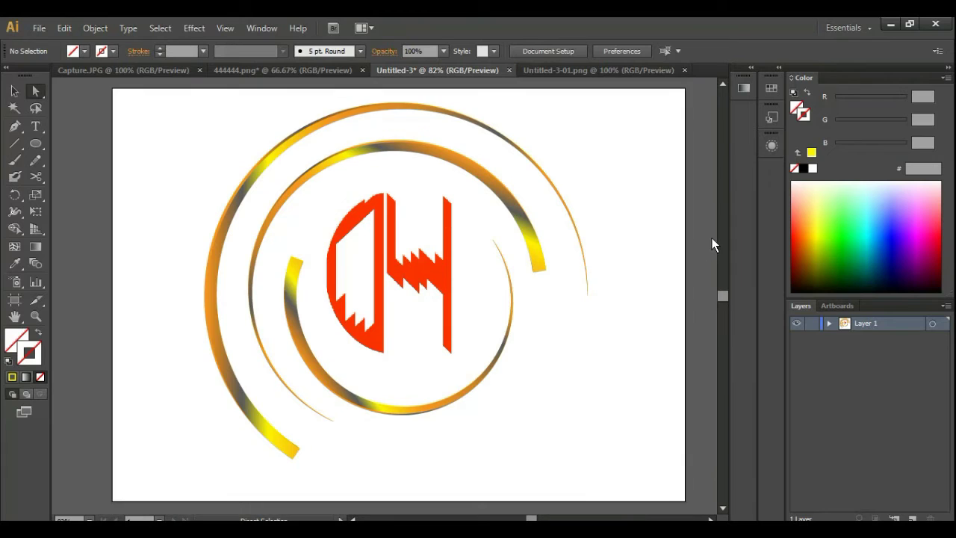
pyautogui.click(400, 257)
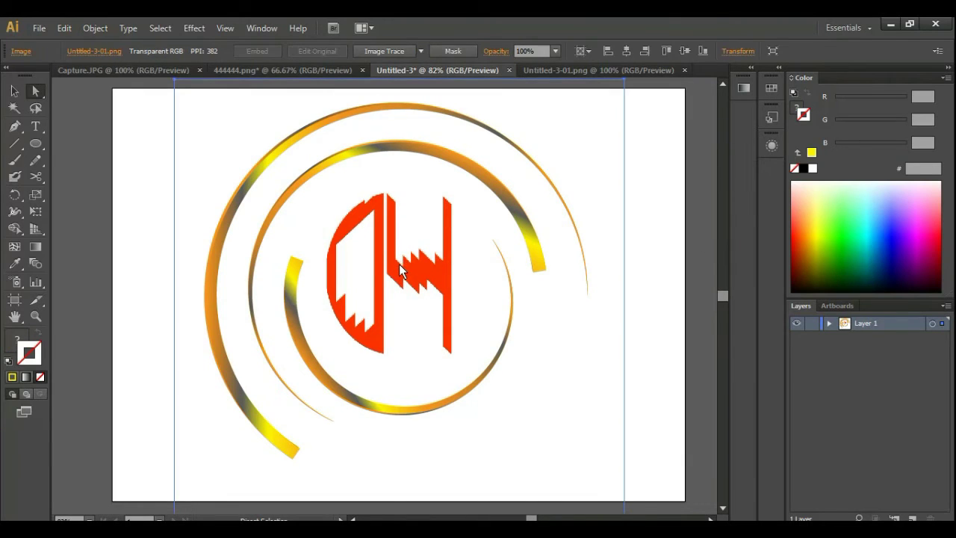
pyautogui.press('Right')
pyautogui.press('Right')
pyautogui.press('Right')
pyautogui.press('Right')
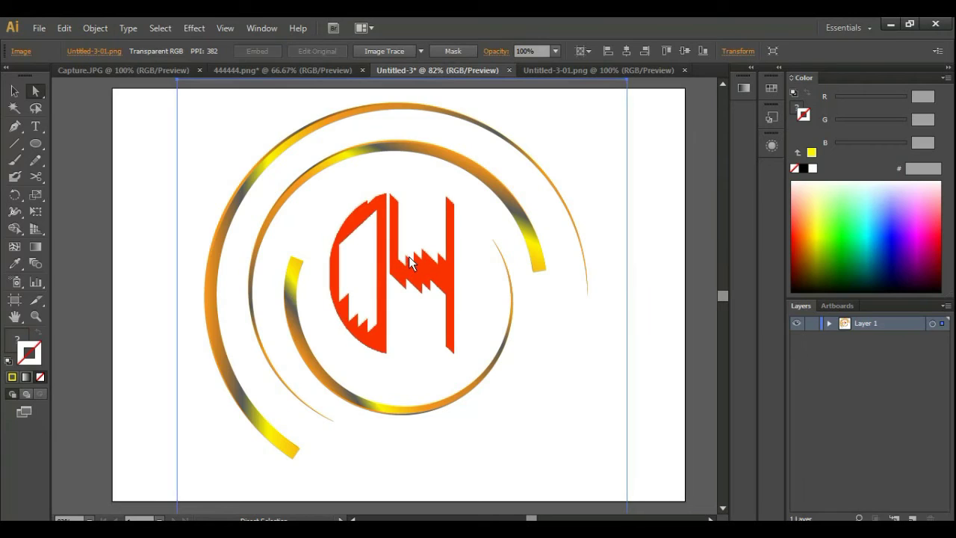
pyautogui.click(699, 221)
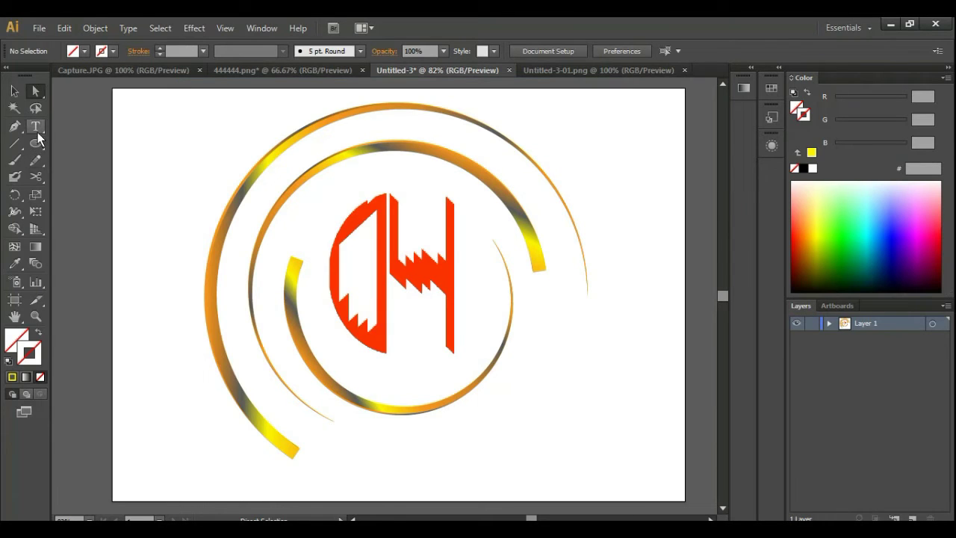
# - Add the text "04- Photoshop Tutorial" below the arcs, starting beside the outer arc's lower end
pyautogui.moveTo(35, 125); pyautogui.dragTo(77, 125)
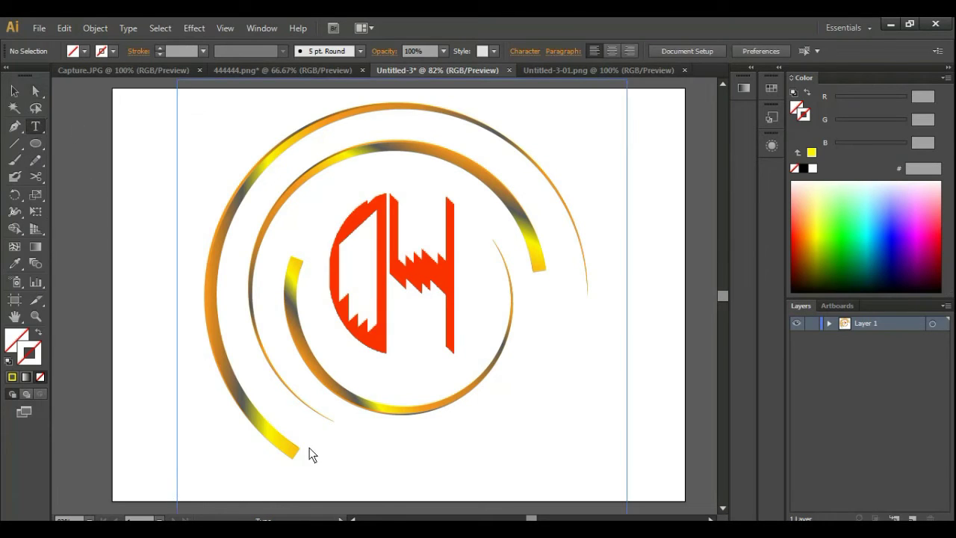
pyautogui.click(302, 452)
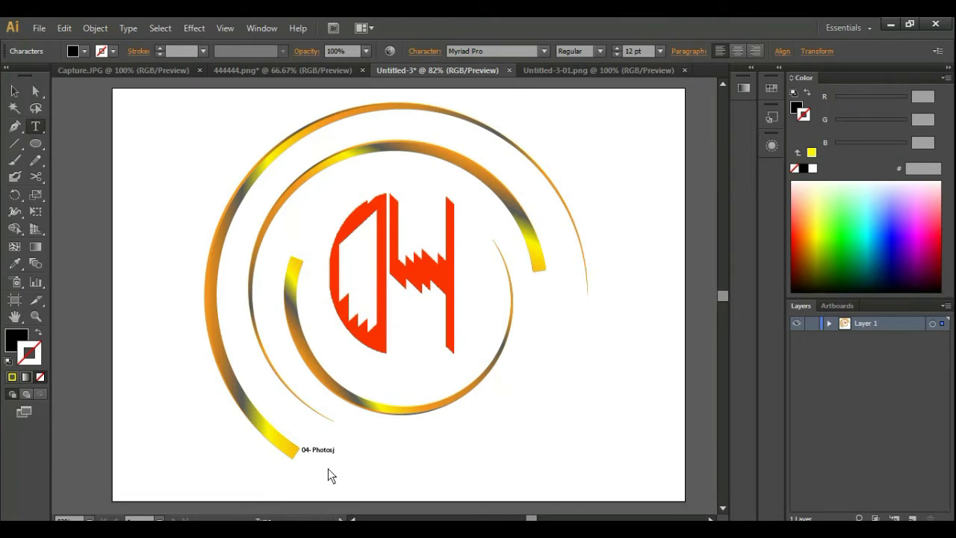
pyautogui.press('BackSpace')
pyautogui.write('torial')
pyautogui.click(14, 91)
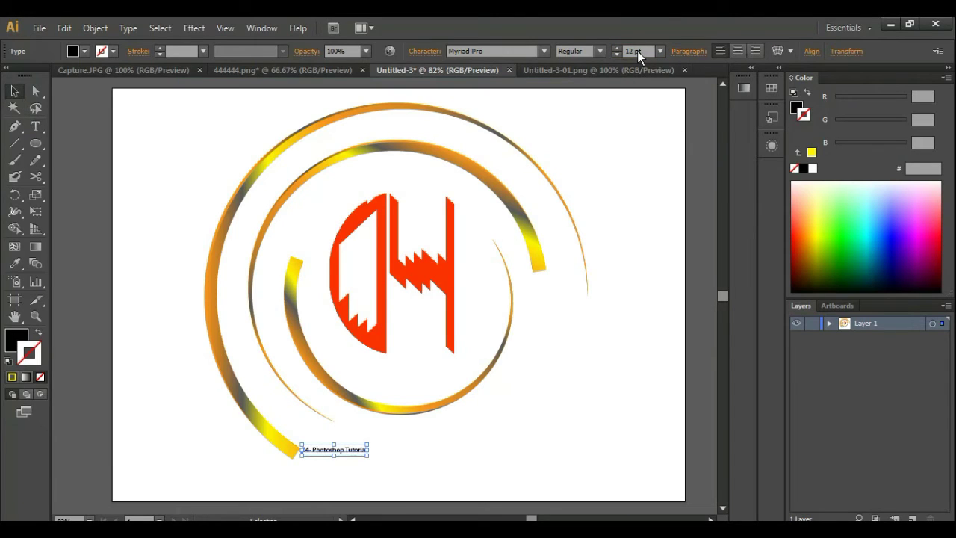
# - Enlarge the caption text to 31 pt and move it slightly down
pyautogui.scroll(8, 637, 51)
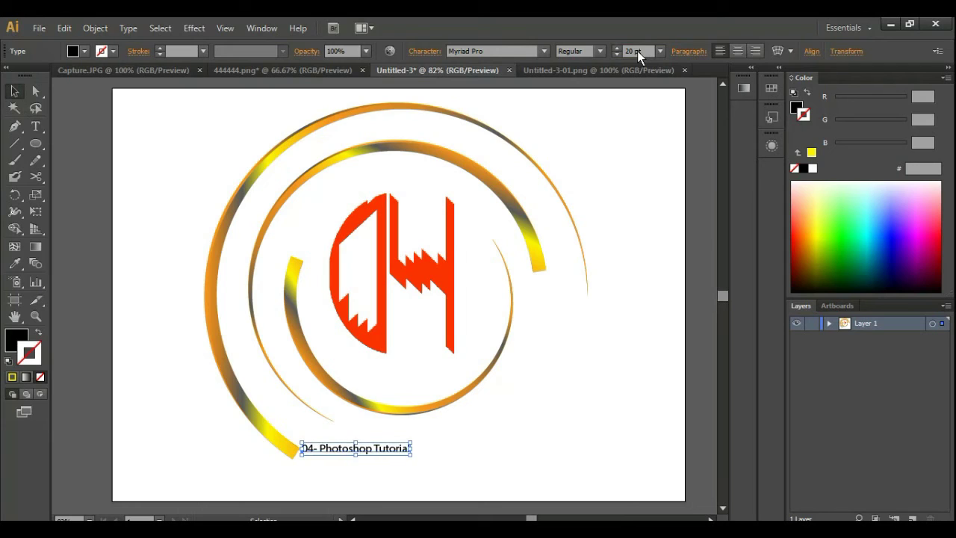
pyautogui.scroll(7, 638, 51)
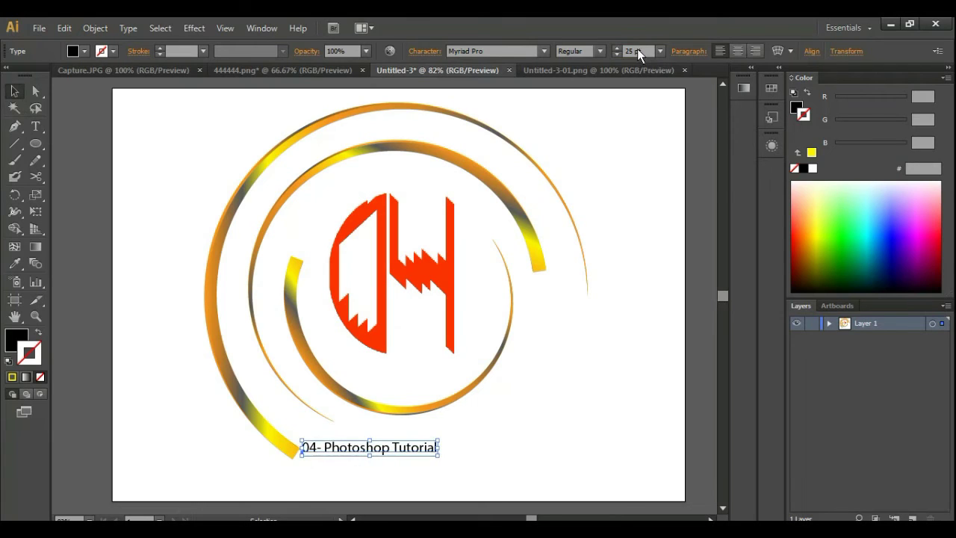
pyautogui.scroll(3, 637, 51)
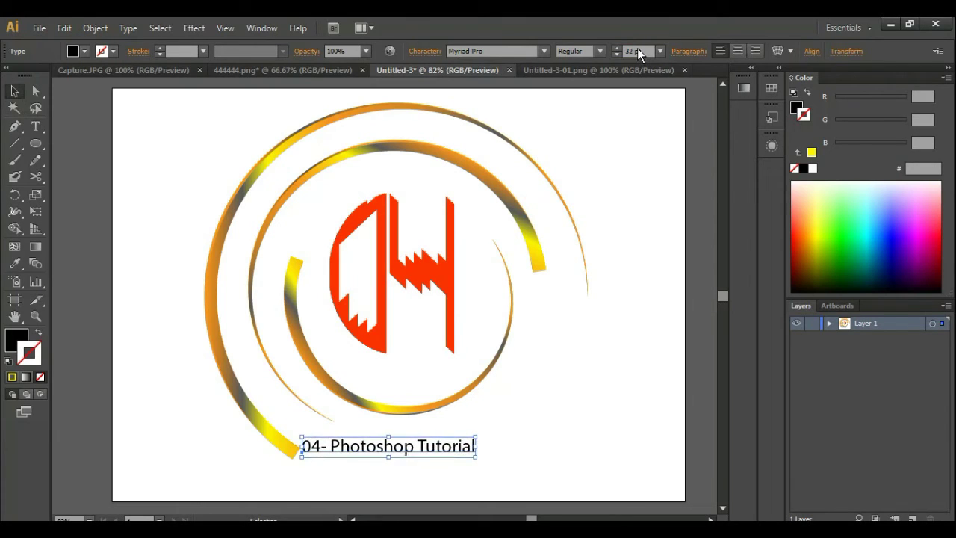
pyautogui.moveTo(436, 446); pyautogui.dragTo(436, 455)
# - Try the Bold Condensed Italic and Bold font styles on the caption text
pyautogui.click(601, 50)
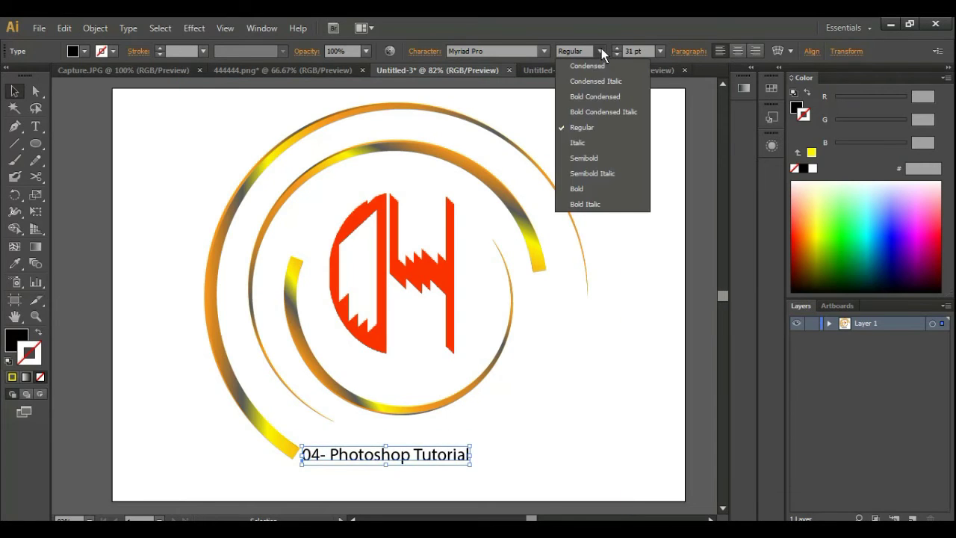
pyautogui.click(605, 110)
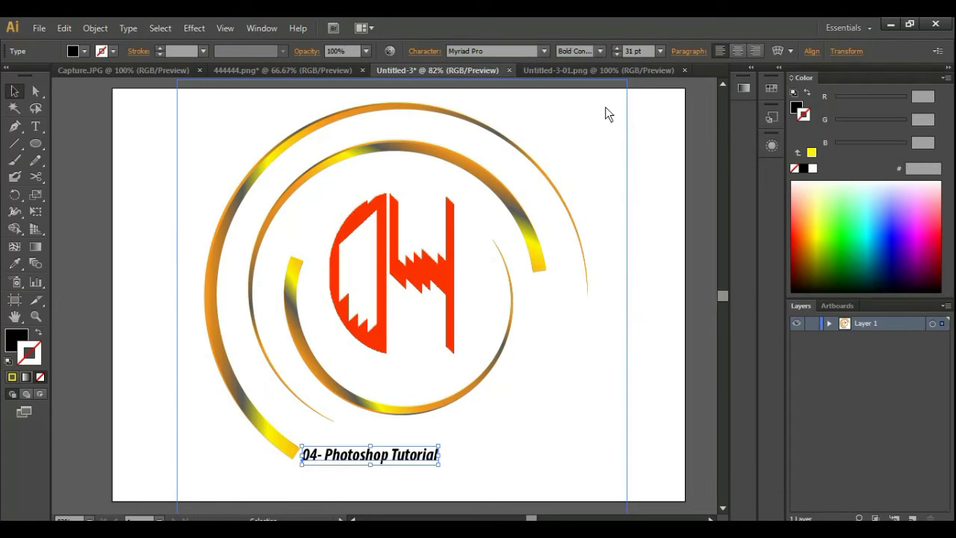
pyautogui.click(599, 51)
pyautogui.click(586, 189)
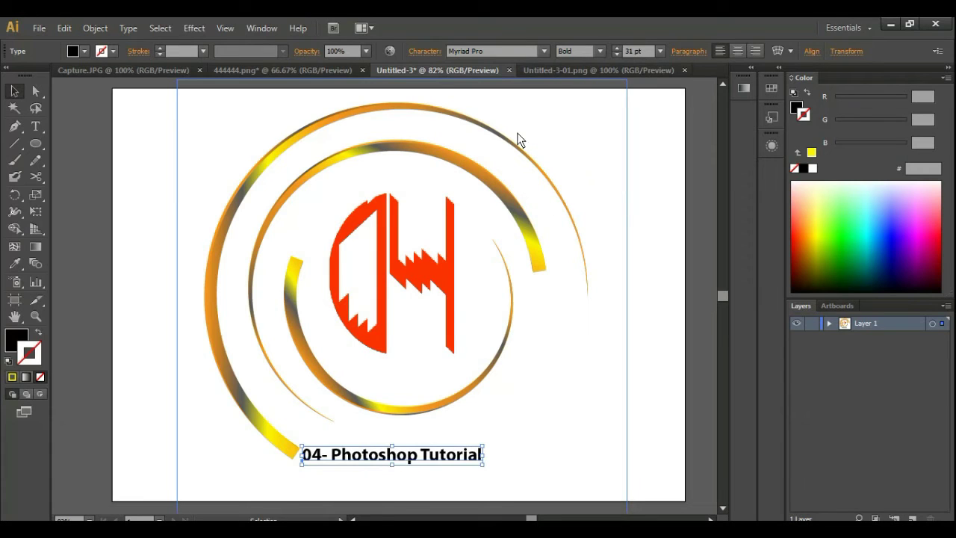
# - Go through the fonts for the caption text and set it to Lucida Handwriting Italic
pyautogui.scroll(2, 494, 51)
pyautogui.scroll(4, 494, 52)
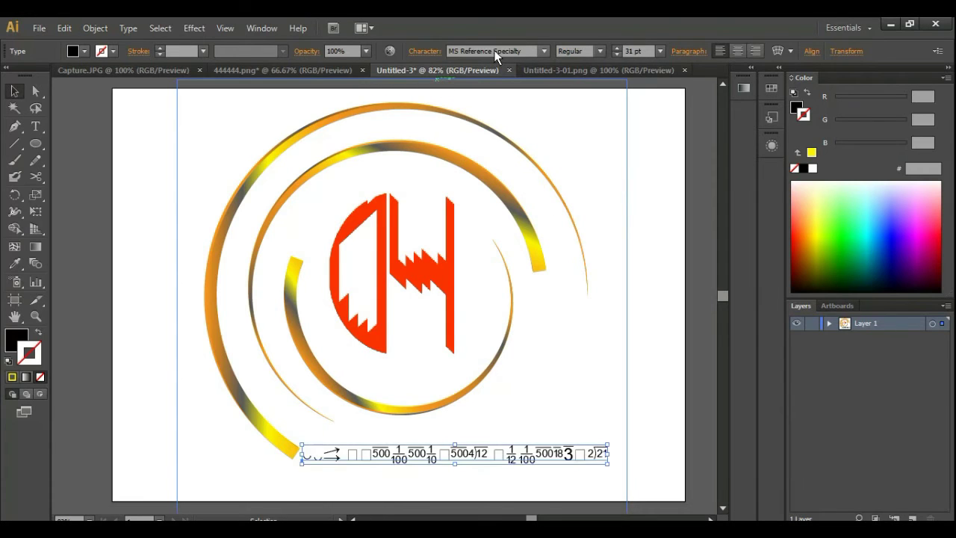
pyautogui.scroll(4, 494, 52)
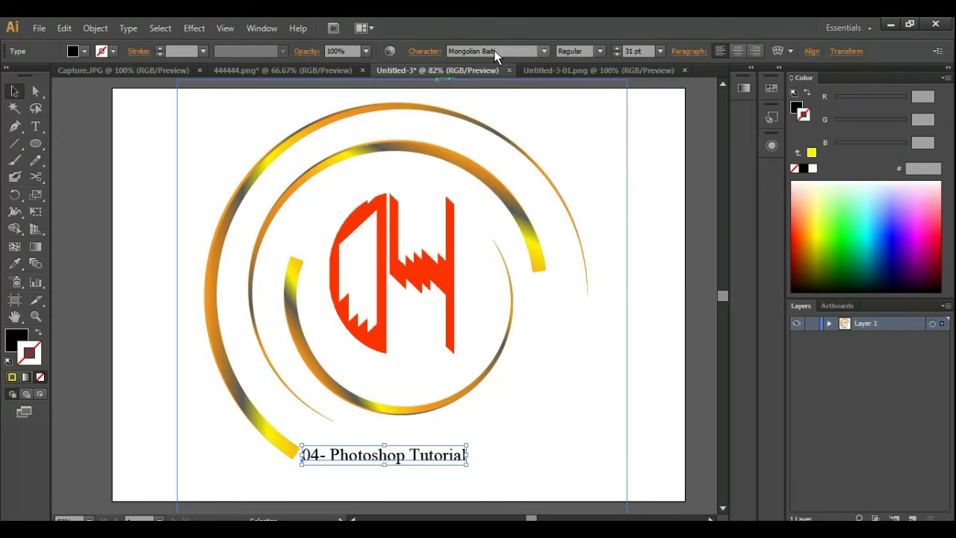
pyautogui.scroll(1, 494, 56)
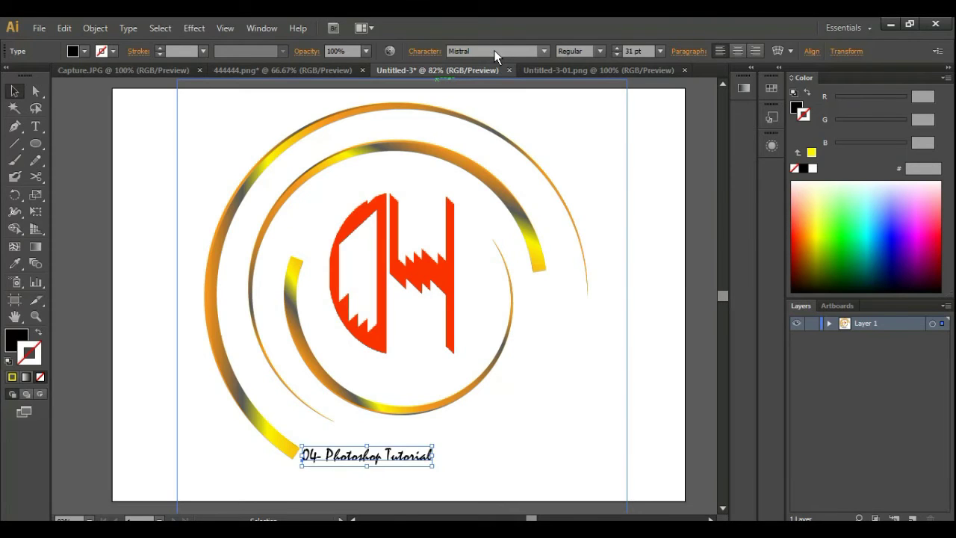
pyautogui.scroll(5, 494, 51)
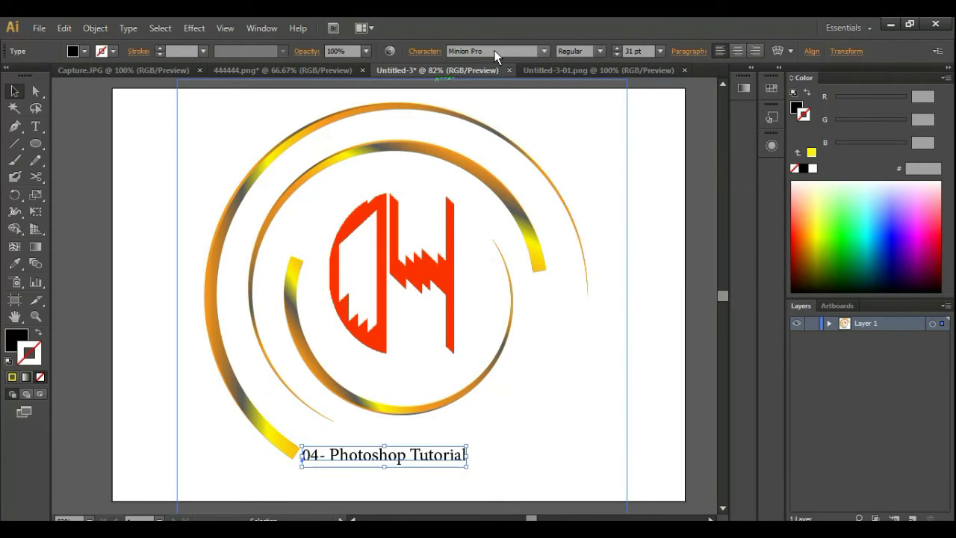
pyautogui.scroll(4, 494, 55)
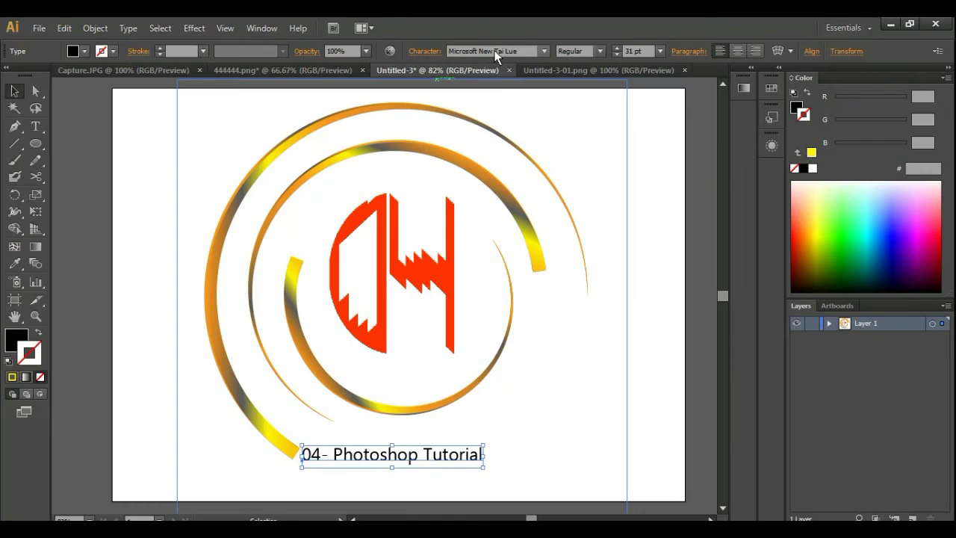
pyautogui.scroll(4, 495, 55)
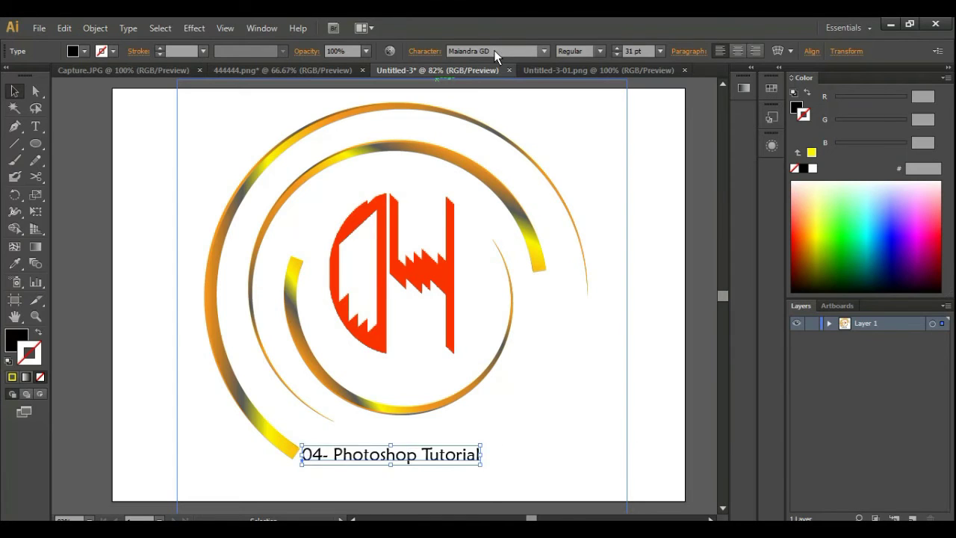
pyautogui.scroll(2, 494, 54)
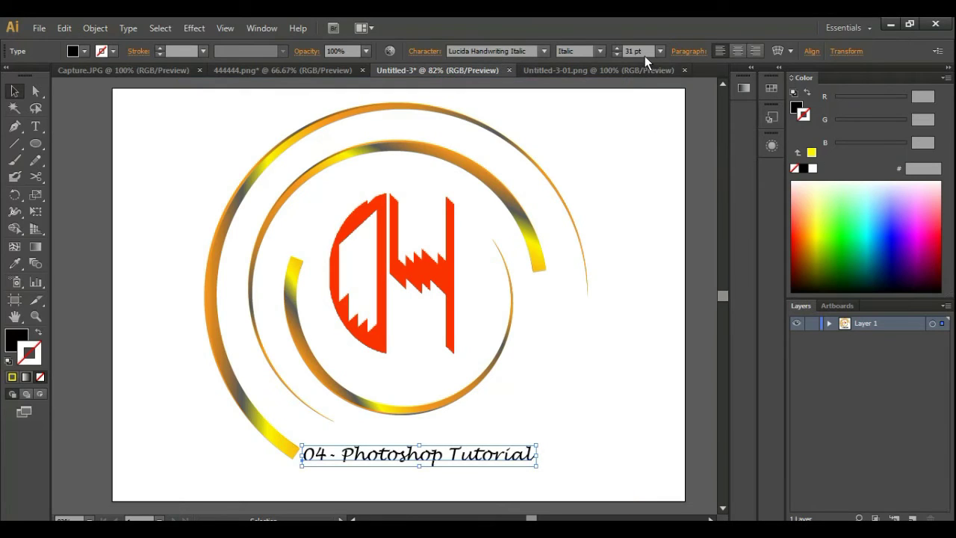
# - Reduce the caption text to 27 pt and stretch it slightly taller from its lower edge
pyautogui.scroll(-4, 645, 53)
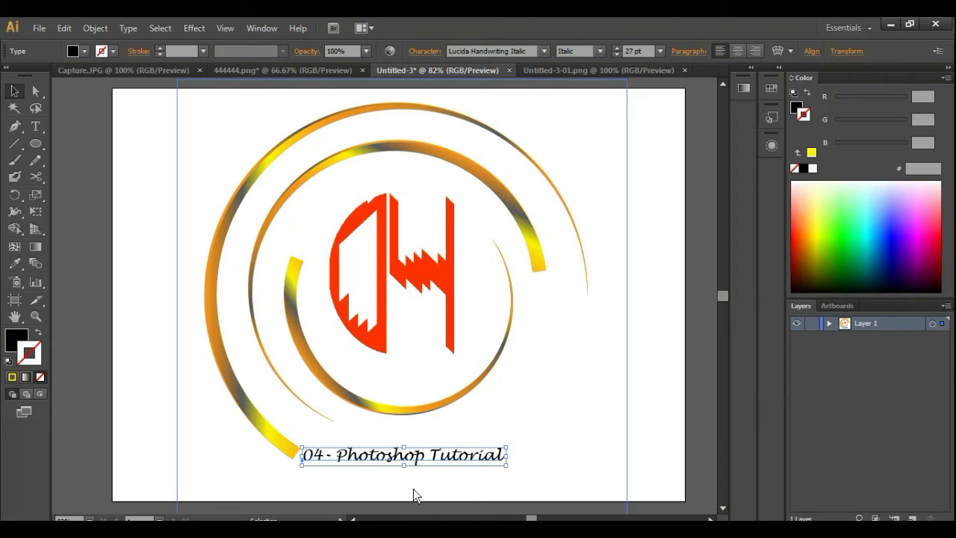
pyautogui.moveTo(406, 466); pyautogui.dragTo(405, 472)
pyautogui.click(423, 466)
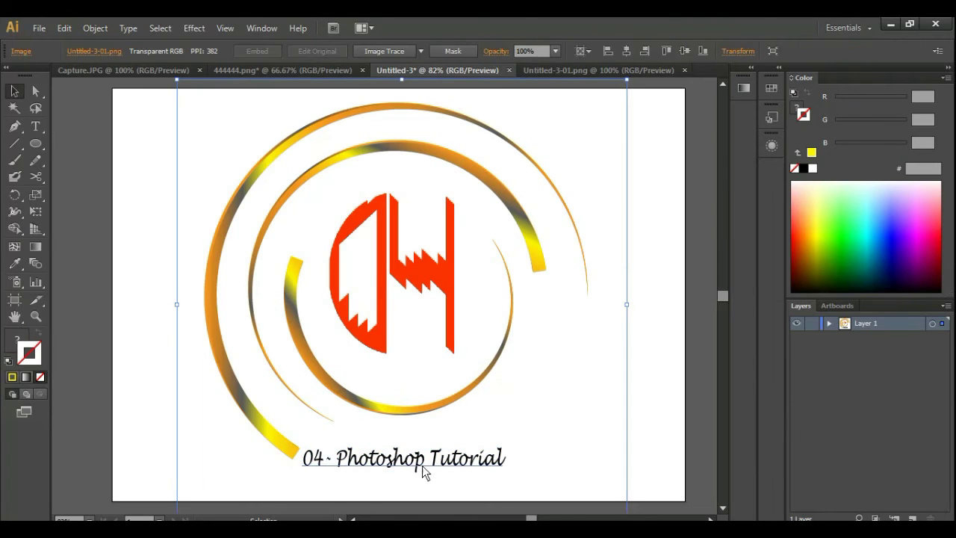
# - Nudge the caption slightly left and up against the outer arc's lower end, and deselect it
pyautogui.click(395, 460)
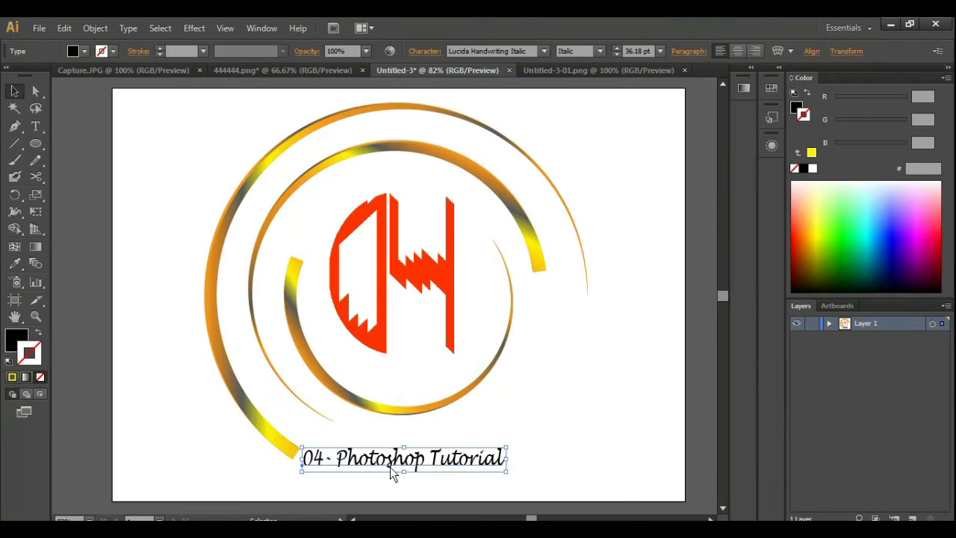
pyautogui.press('Left')
pyautogui.press('Left')
pyautogui.press('Left')
pyautogui.press('Left')
pyautogui.press('Left')
pyautogui.press('Left')
pyautogui.press('Left')
pyautogui.press('Left')
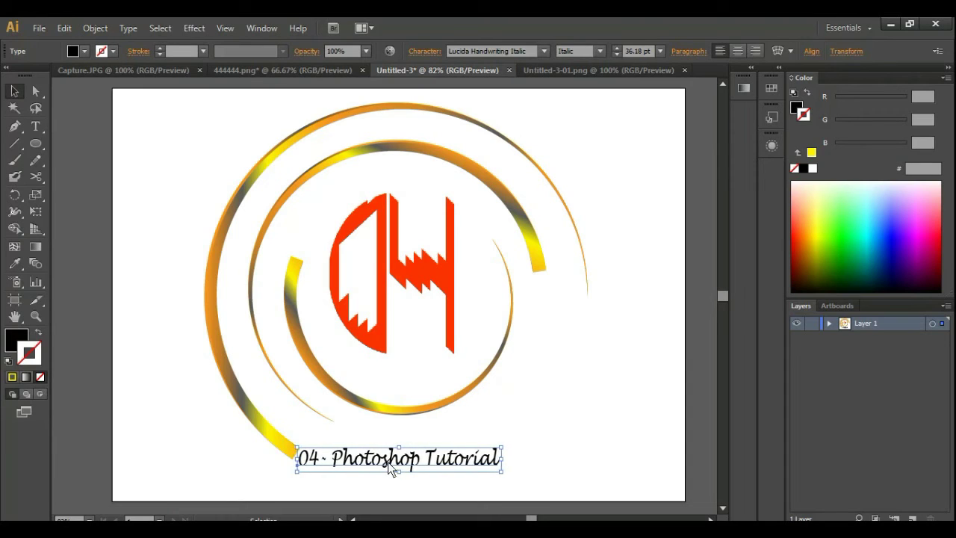
pyautogui.press('Up')
pyautogui.press('Up')
pyautogui.press('Up')
pyautogui.press('Up')
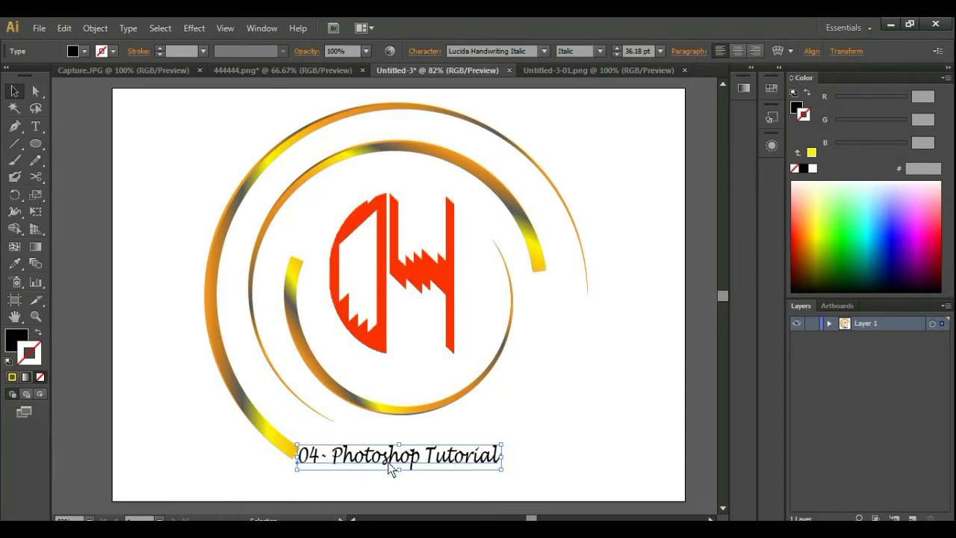
pyautogui.click(573, 384)
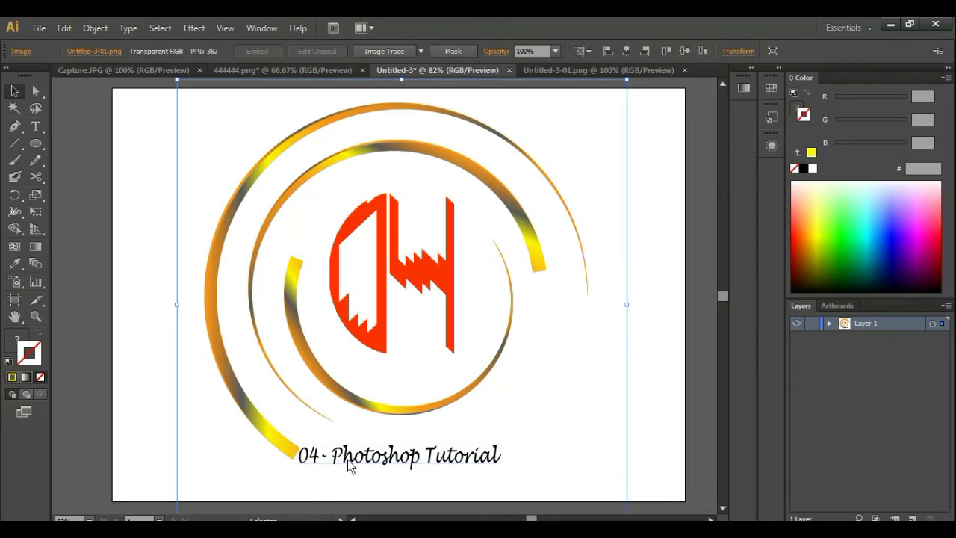
pyautogui.click(348, 459)
pyautogui.click(588, 361)
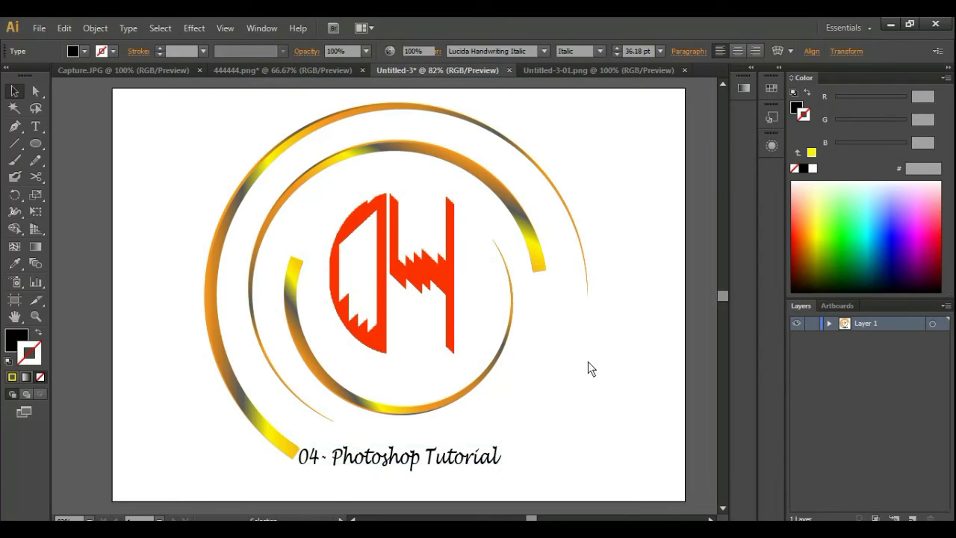
# - Add the text "logo" inside the inner arc, just below the red 04 emblem
pyautogui.click(35, 127)
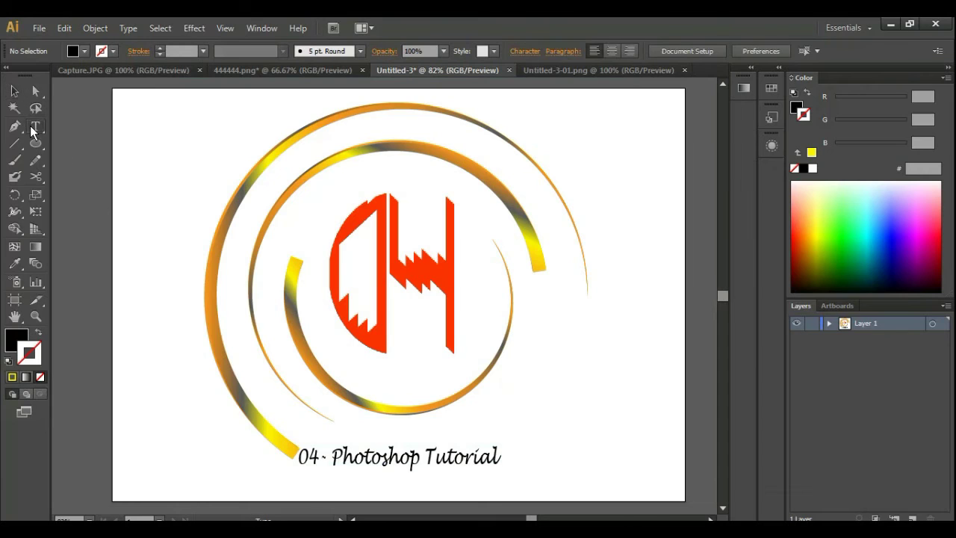
pyautogui.click(364, 375)
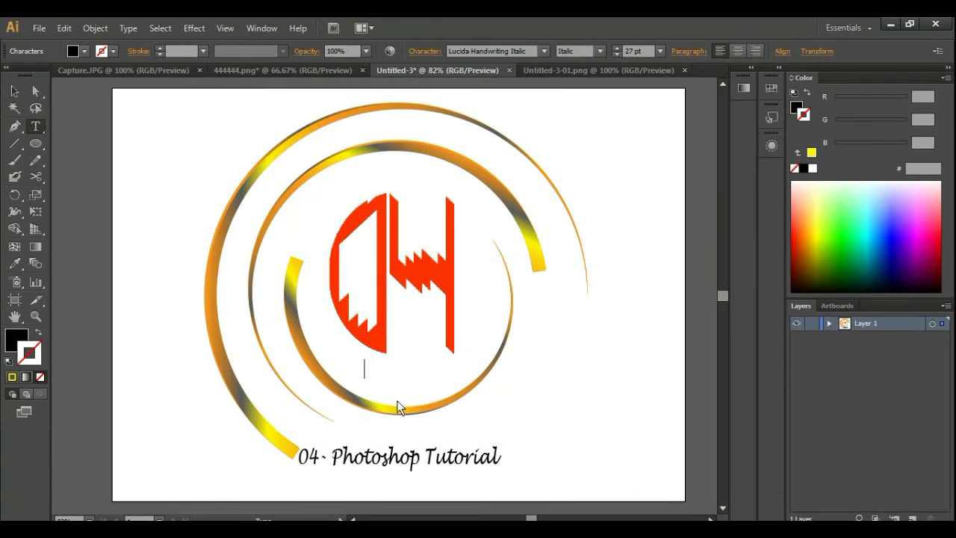
pyautogui.write('logo')
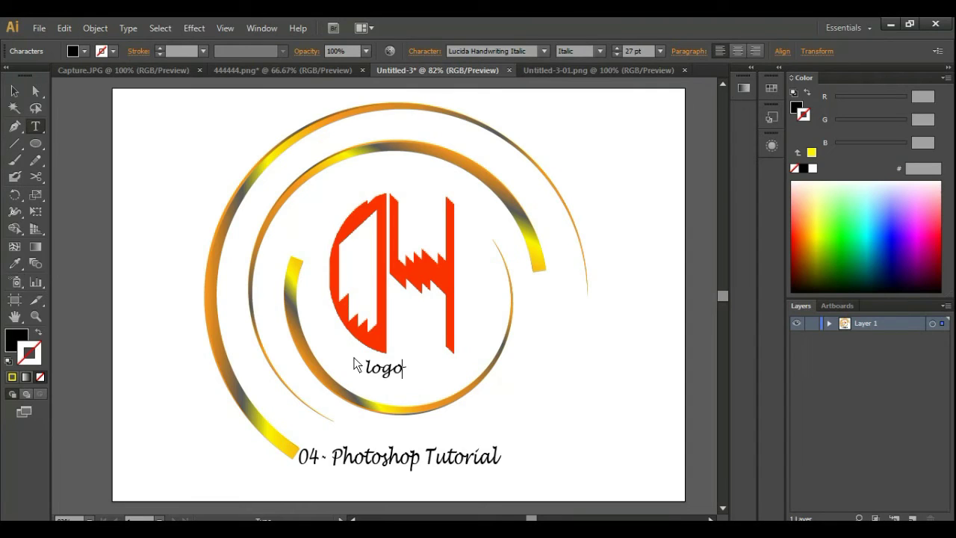
pyautogui.click(14, 92)
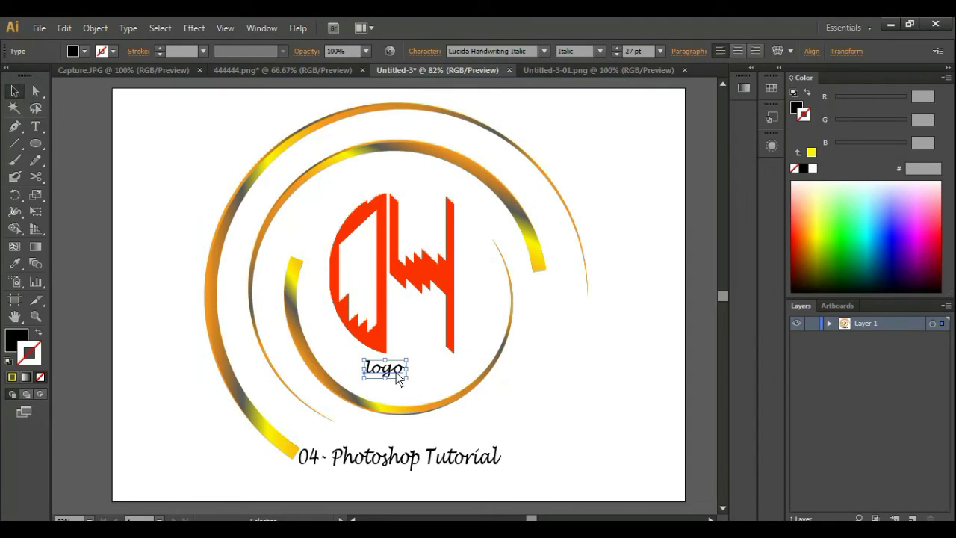
# - Set the character tracking of the "logo" text to 1000
pyautogui.press('ctrl')
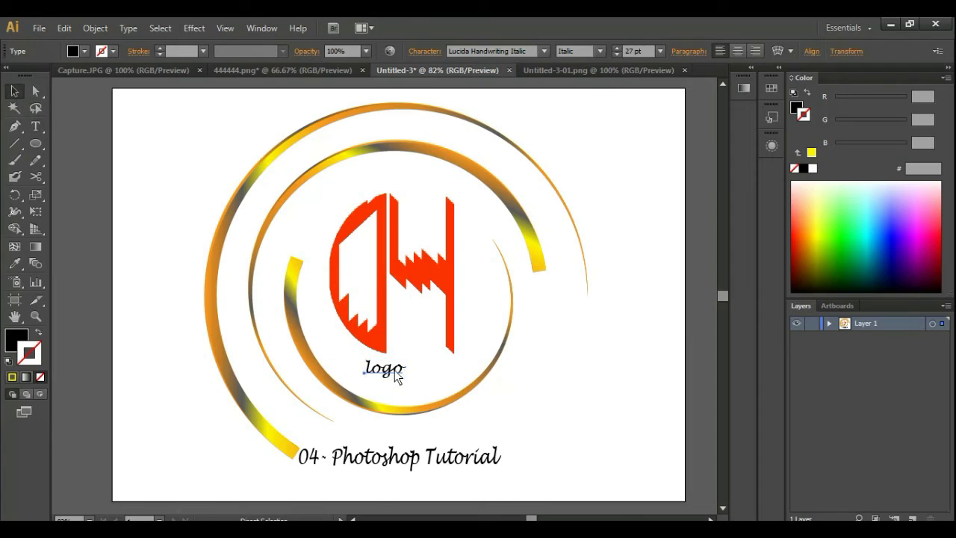
pyautogui.hotkey('ctrl', 't')
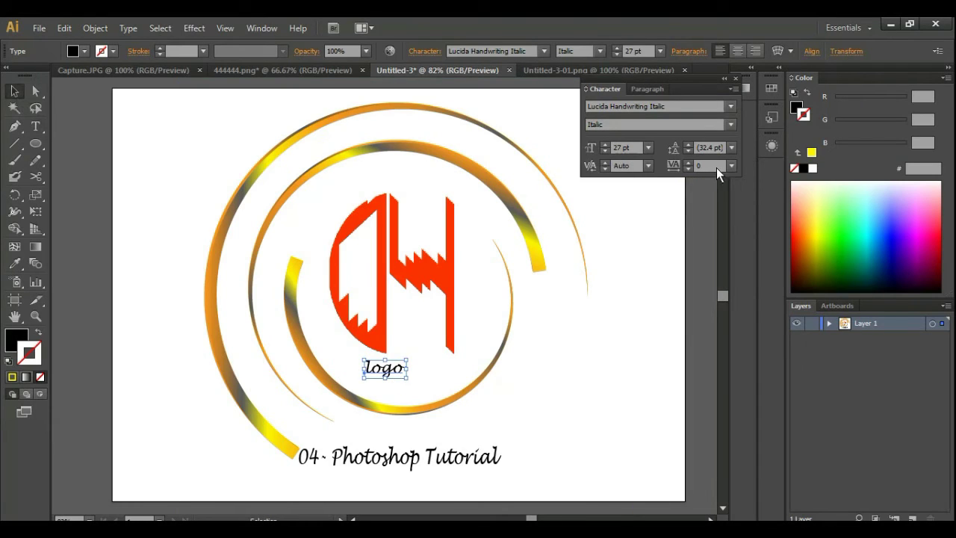
pyautogui.click(694, 167)
pyautogui.write('1000')
pyautogui.press('Return')
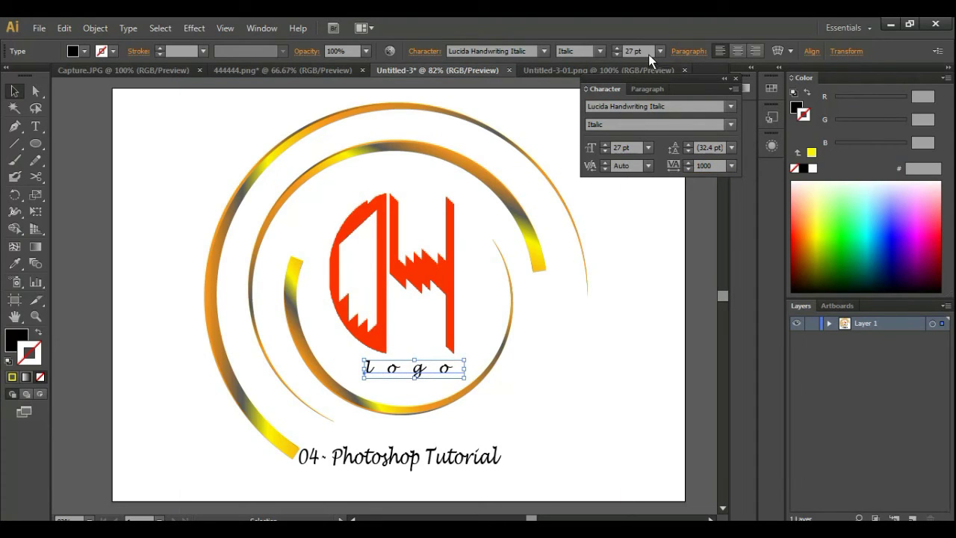
# - Reduce the "logo" text to 20 pt and move it down to sit just above the inner arc's lower curve
pyautogui.scroll(5, 648, 53)
pyautogui.scroll(-12, 648, 52)
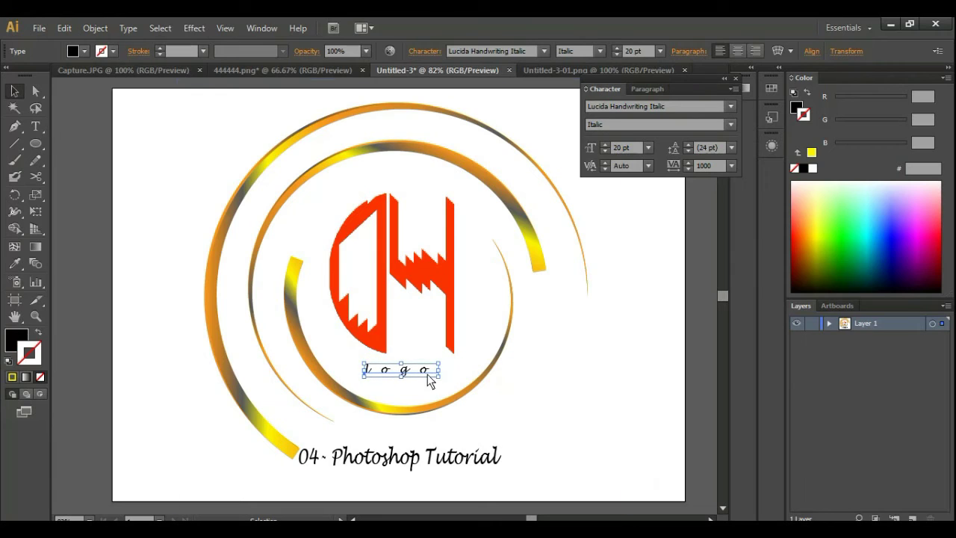
pyautogui.moveTo(416, 371); pyautogui.dragTo(416, 397)
pyautogui.click(604, 385)
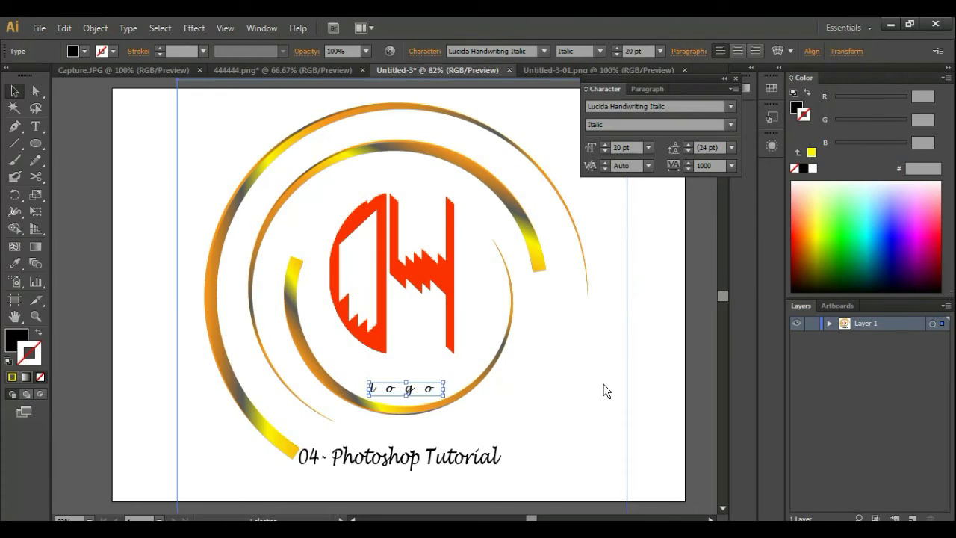
# - Fill the "logo" text with bright green 5DF206
pyautogui.click(425, 386)
pyautogui.doubleClick(23, 341)
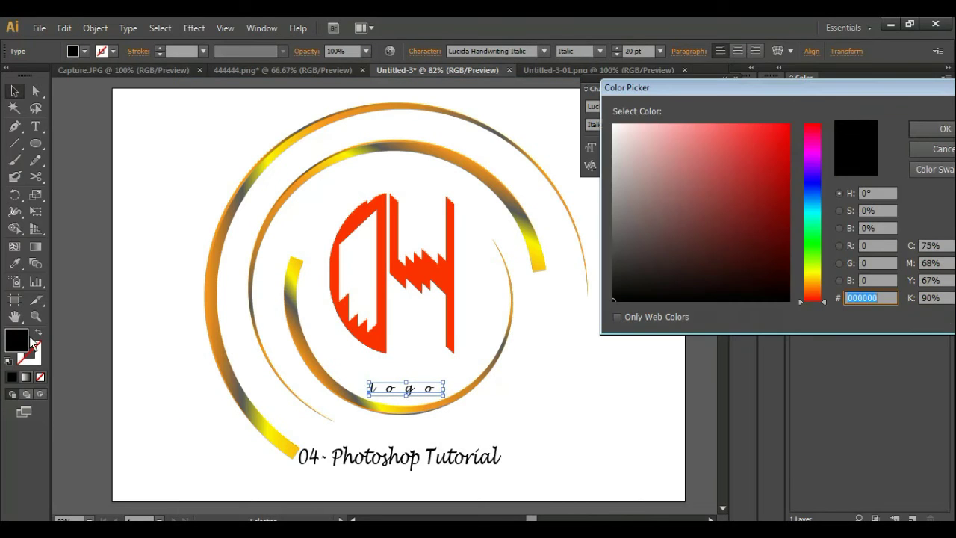
pyautogui.click(806, 253)
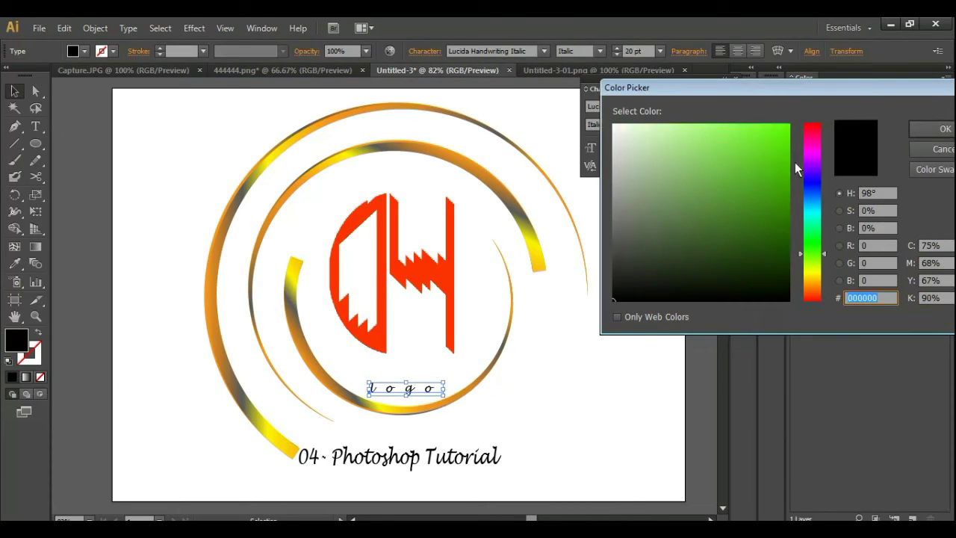
pyautogui.click(786, 133)
pyautogui.click(922, 129)
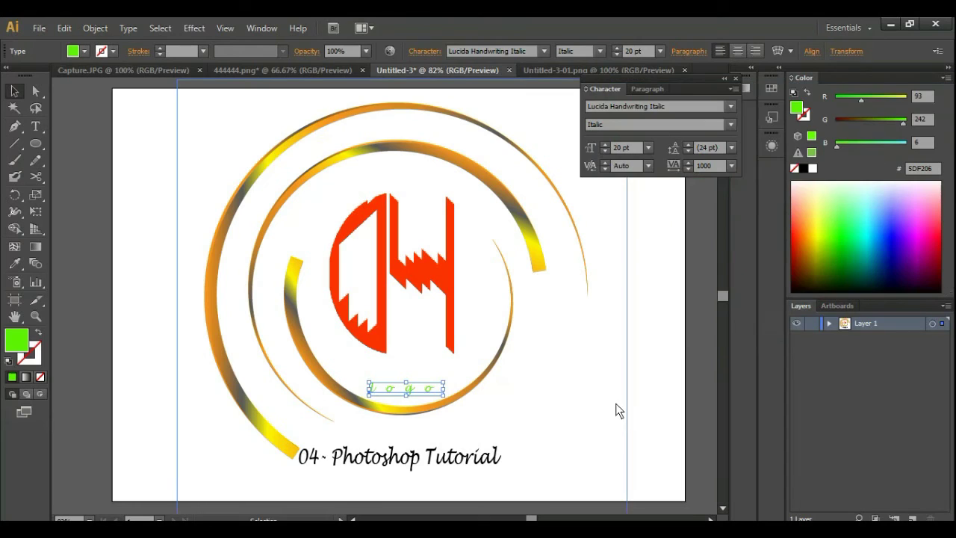
# - Change the fill of the "logo" text to dark green 317A01 and deselect it
pyautogui.doubleClick(23, 340)
pyautogui.click(789, 218)
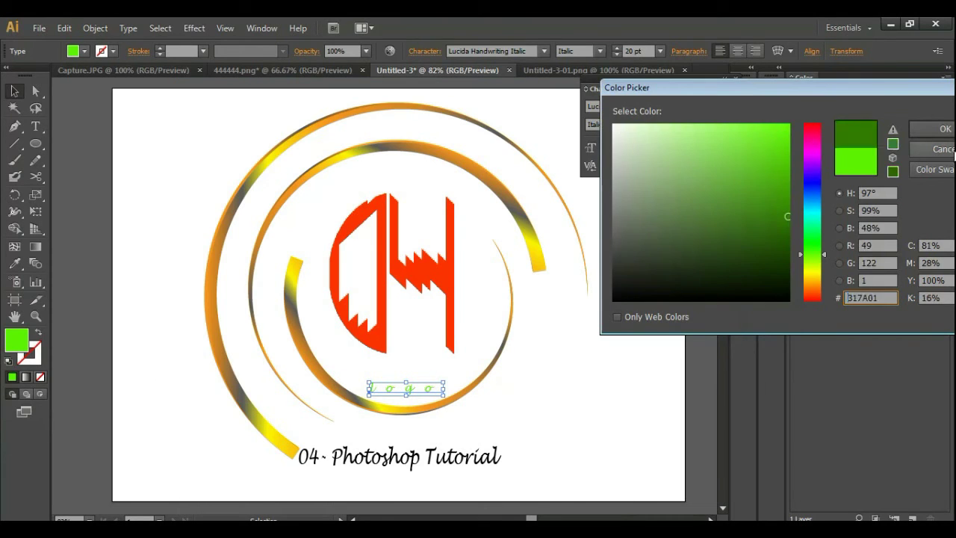
pyautogui.click(934, 130)
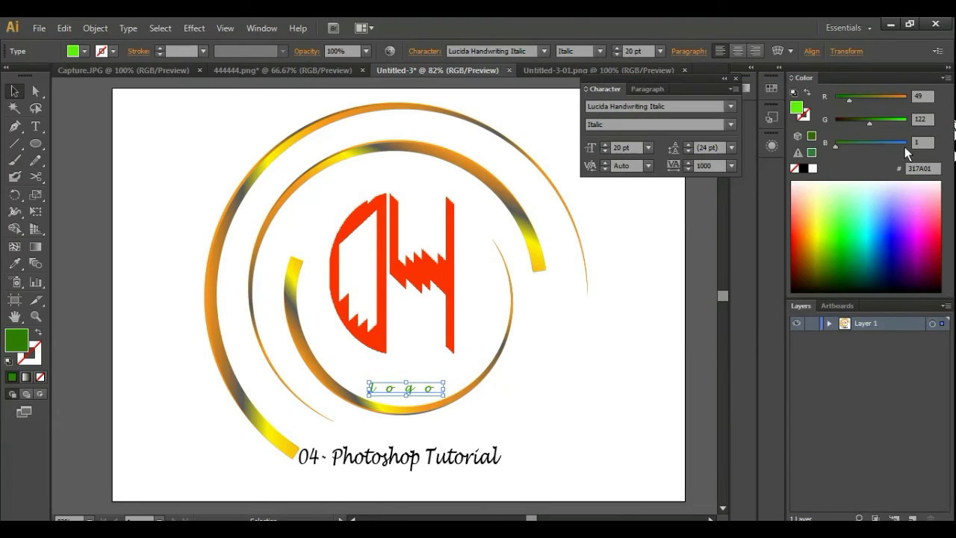
pyautogui.click(697, 276)
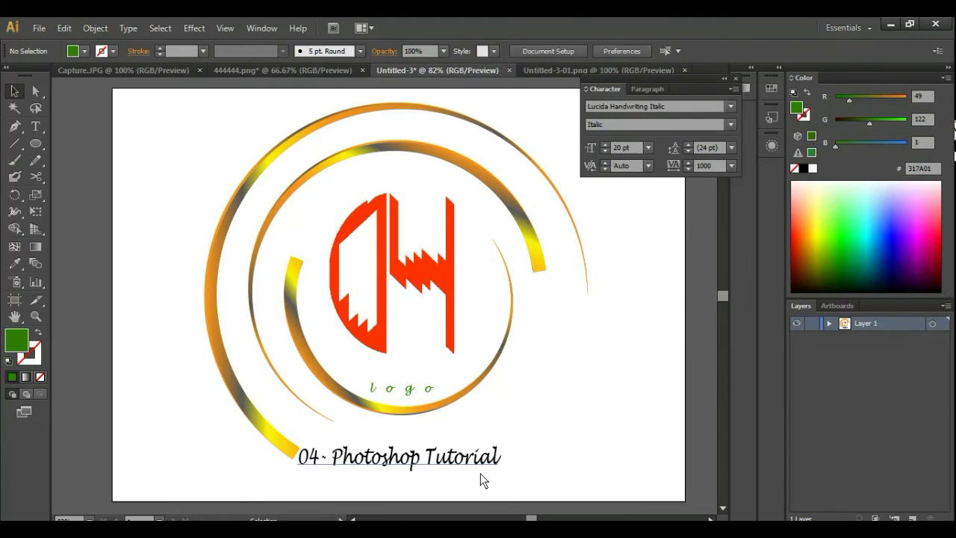
# - Fill the "04- Photoshop Tutorial" caption with green 3E9B02 and deselect it
pyautogui.click(417, 467)
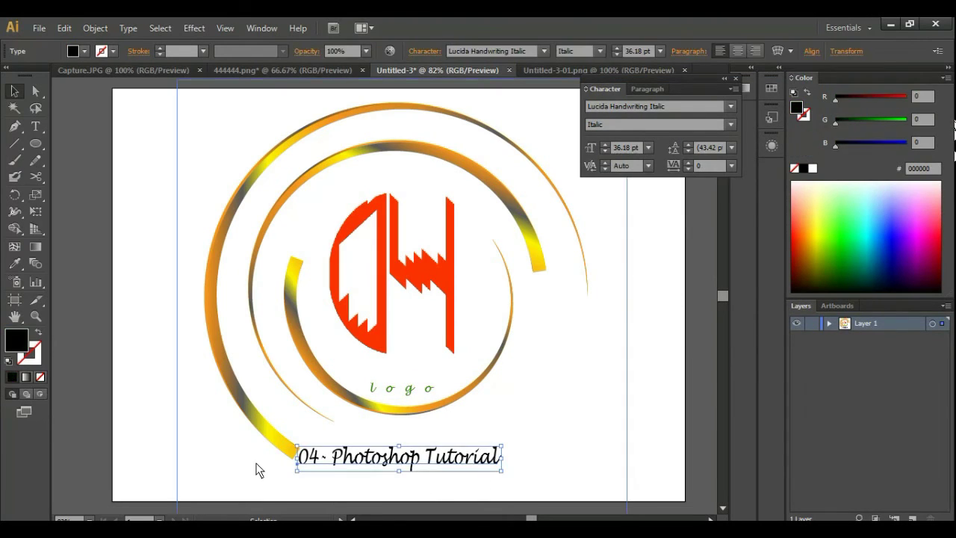
pyautogui.doubleClick(17, 340)
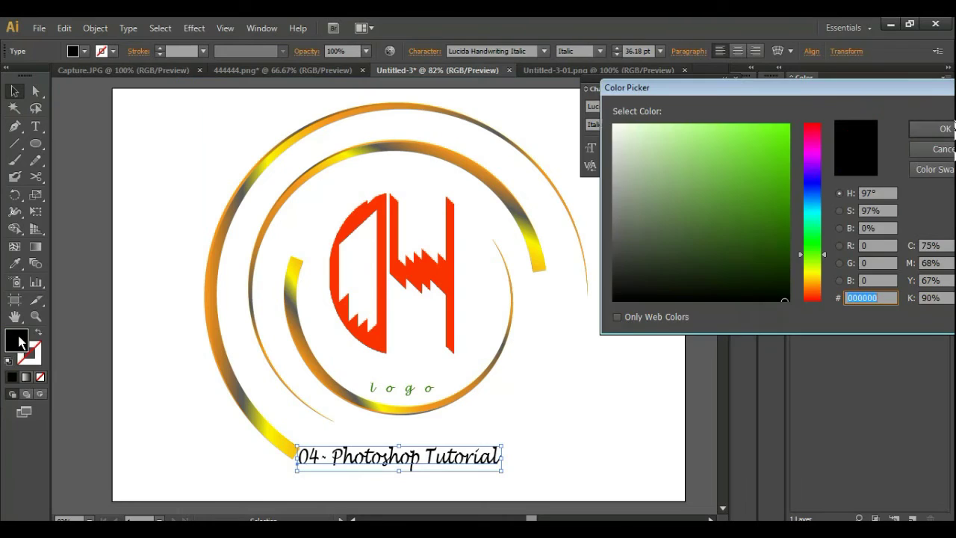
pyautogui.click(788, 192)
pyautogui.click(920, 139)
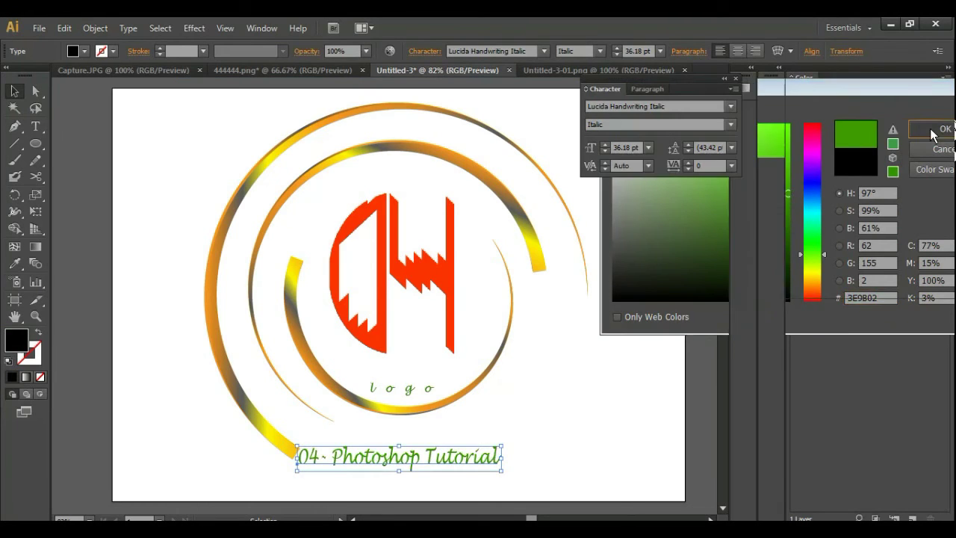
pyautogui.click(702, 262)
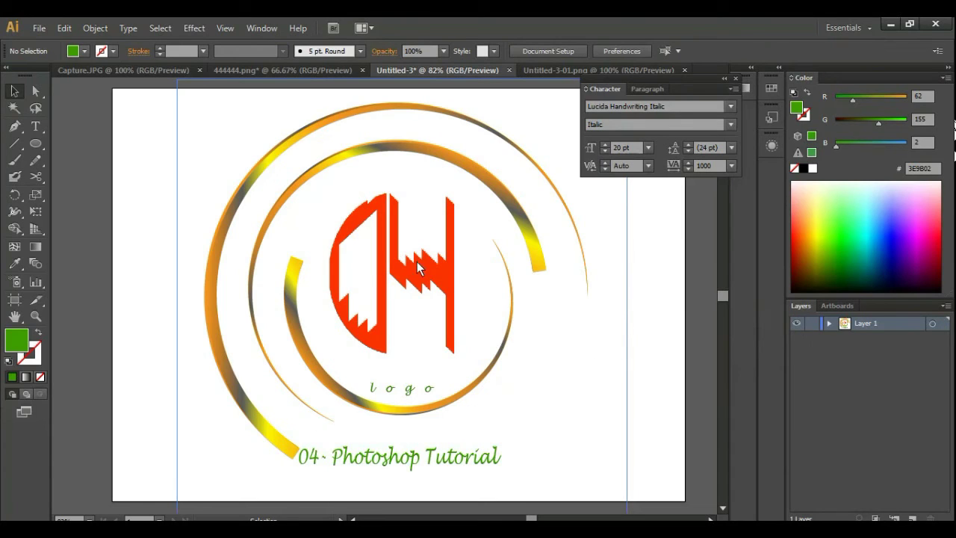
# - Recolour the whole "04- Photoshop Tutorial" caption with pinkish red FF062A and deselect it
pyautogui.click(407, 457)
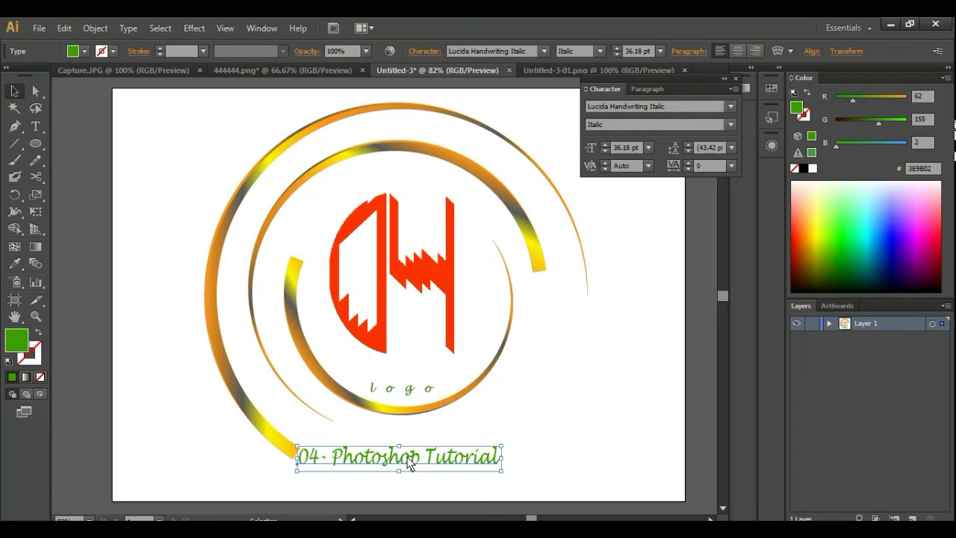
pyautogui.tripleClick(407, 457)
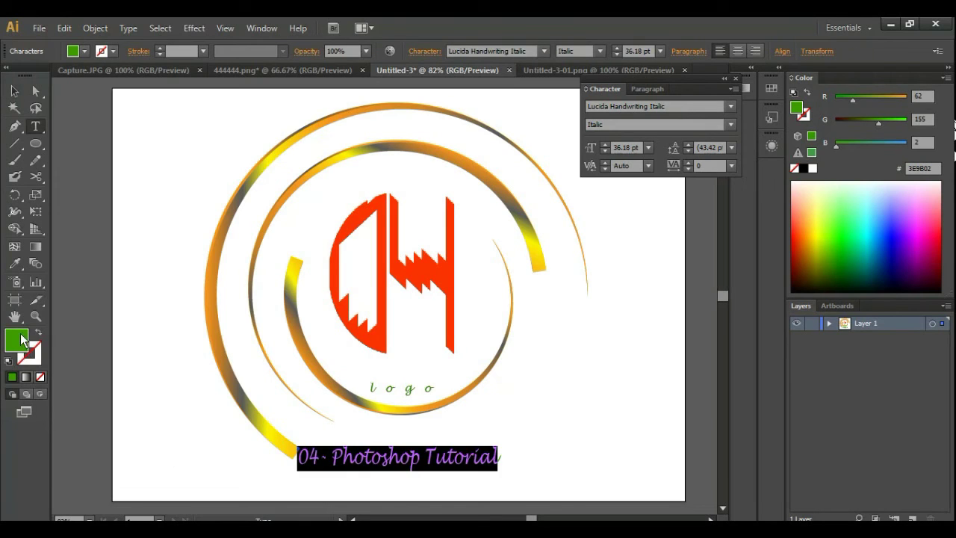
pyautogui.click(490, 469)
pyautogui.press('Escape')
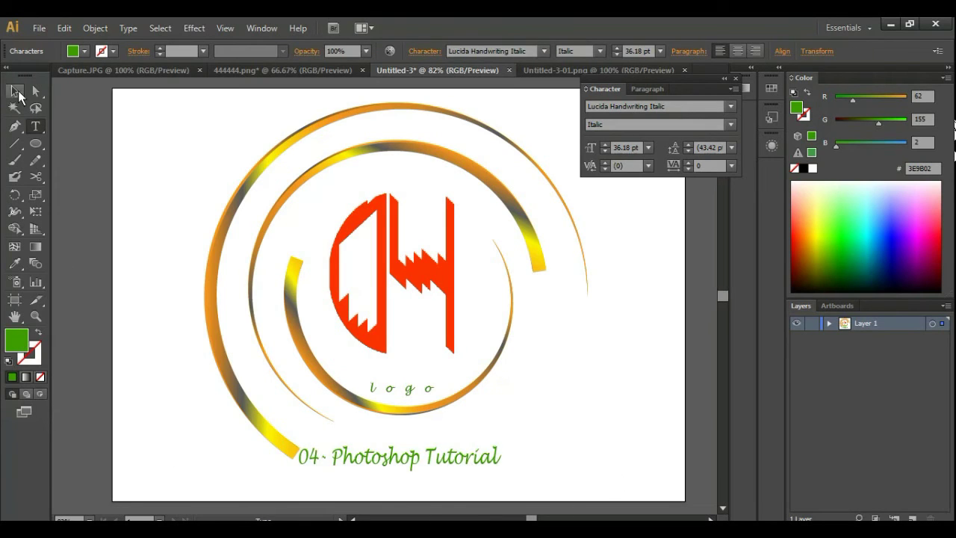
pyautogui.doubleClick(23, 349)
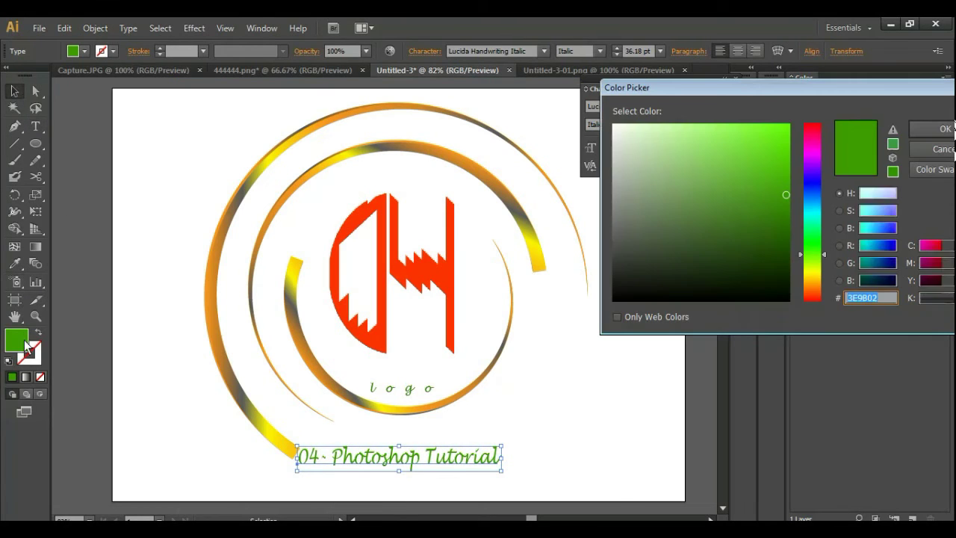
pyautogui.click(814, 128)
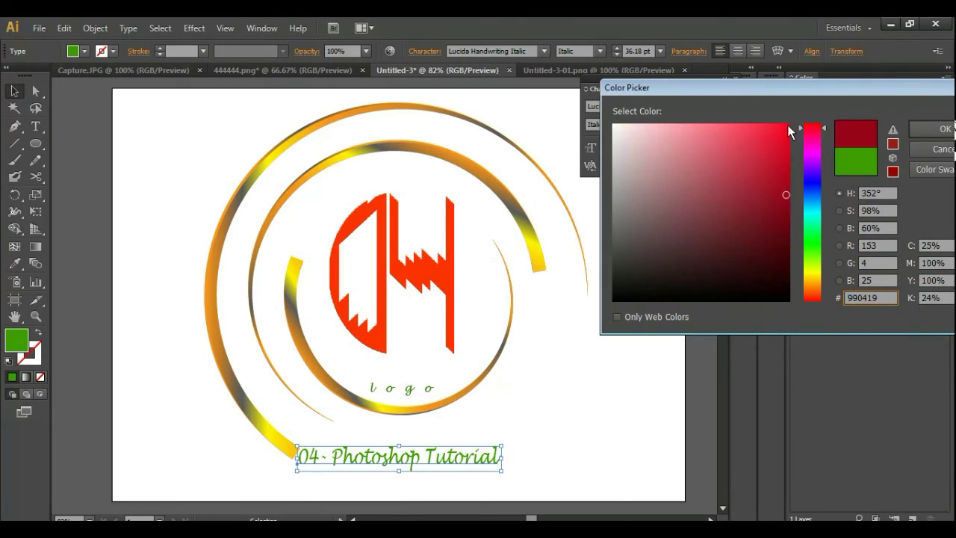
pyautogui.click(788, 125)
pyautogui.click(943, 128)
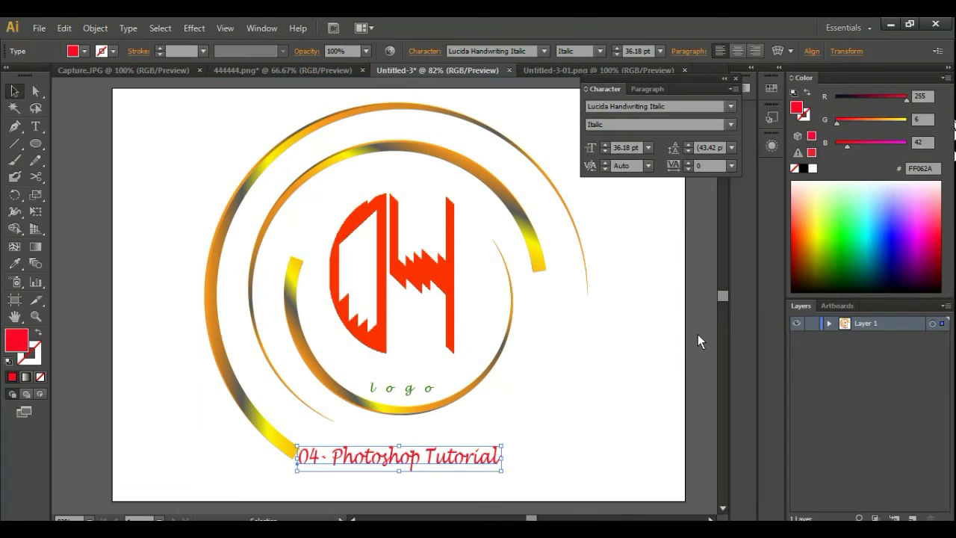
pyautogui.click(420, 426)
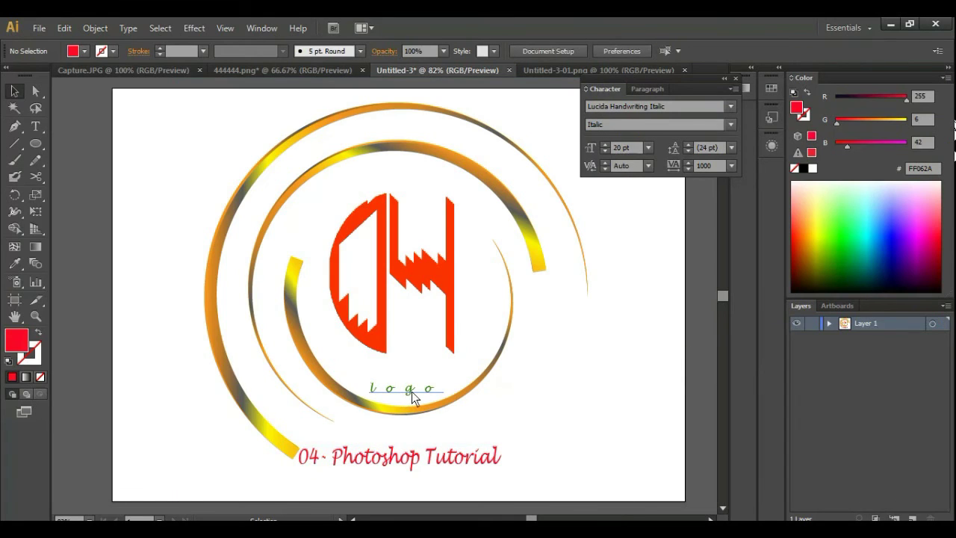
# - Set the caption's fill to pure red F70903, deselect it and close the character settings
pyautogui.click(418, 457)
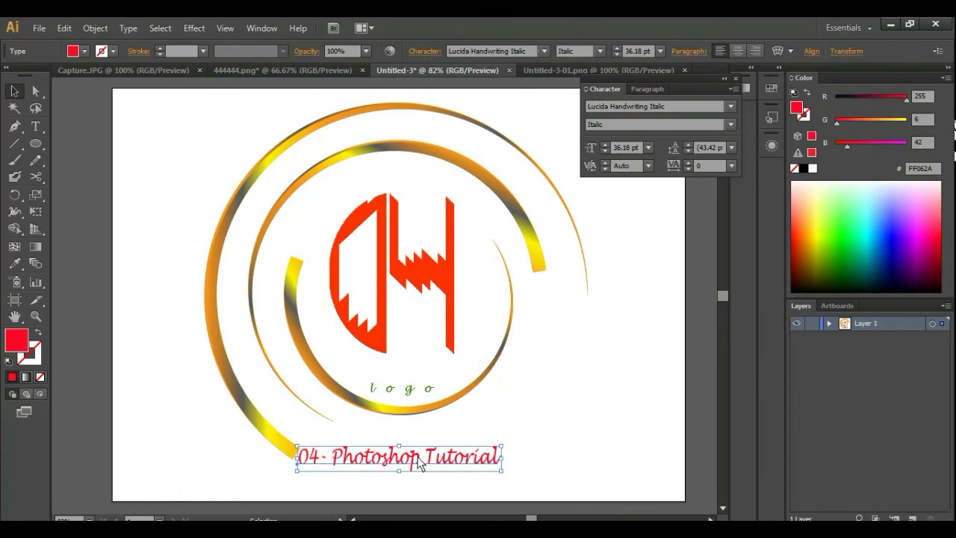
pyautogui.doubleClick(22, 343)
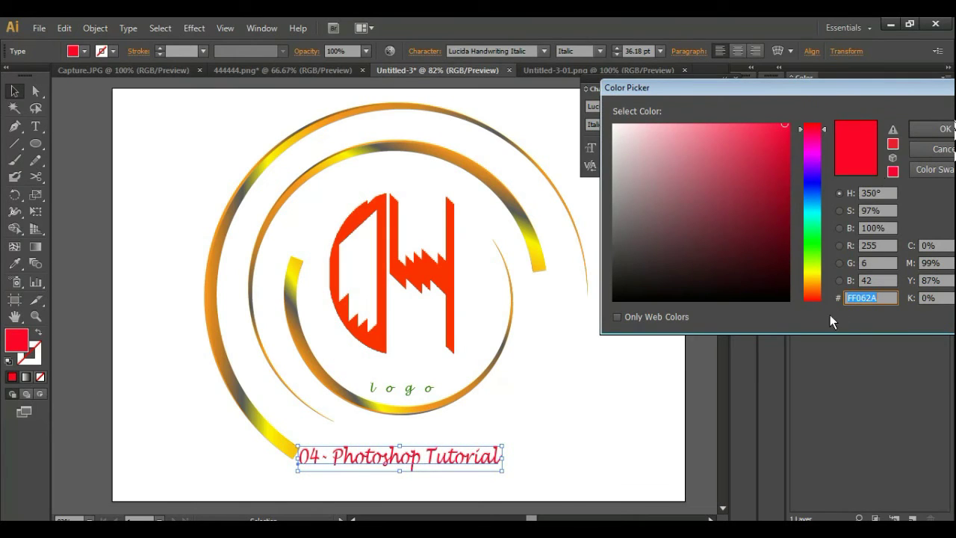
pyautogui.click(816, 301)
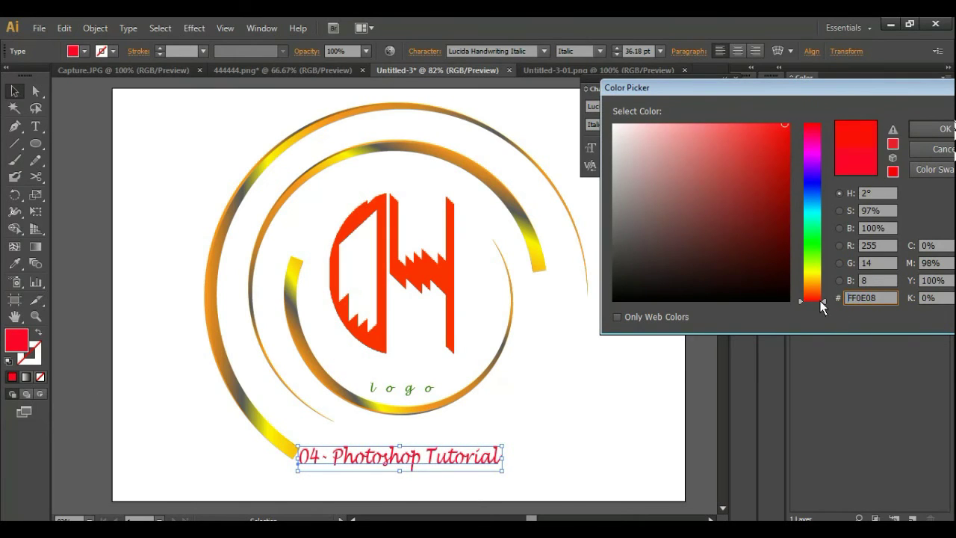
pyautogui.click(788, 129)
pyautogui.click(942, 130)
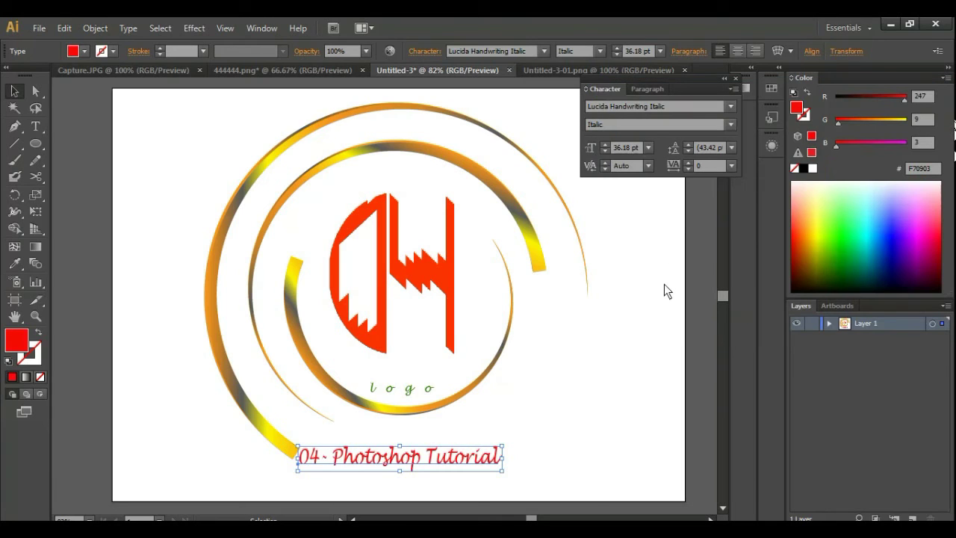
pyautogui.click(715, 222)
pyautogui.click(739, 77)
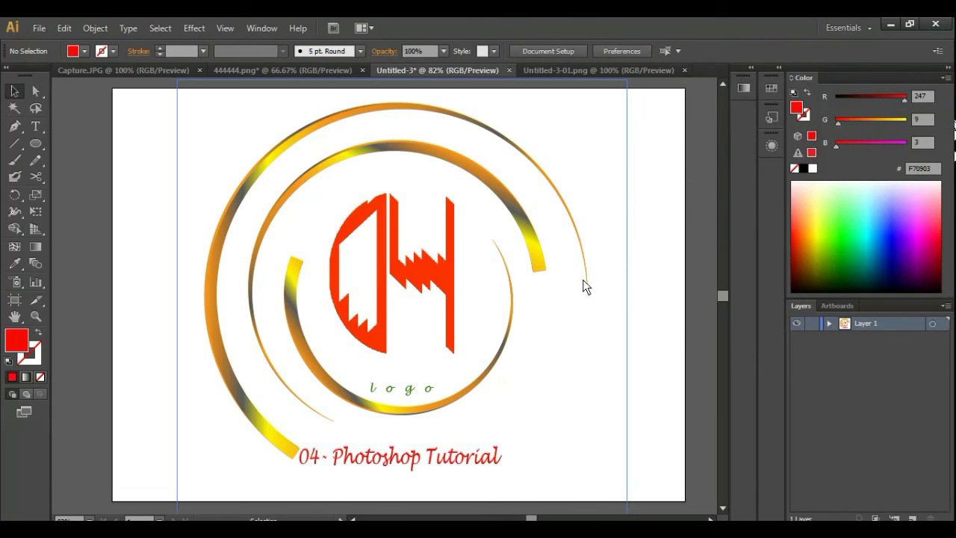
# - Nudge the red 04 emblem image slightly down inside the inner arc and deselect it
pyautogui.click(387, 267)
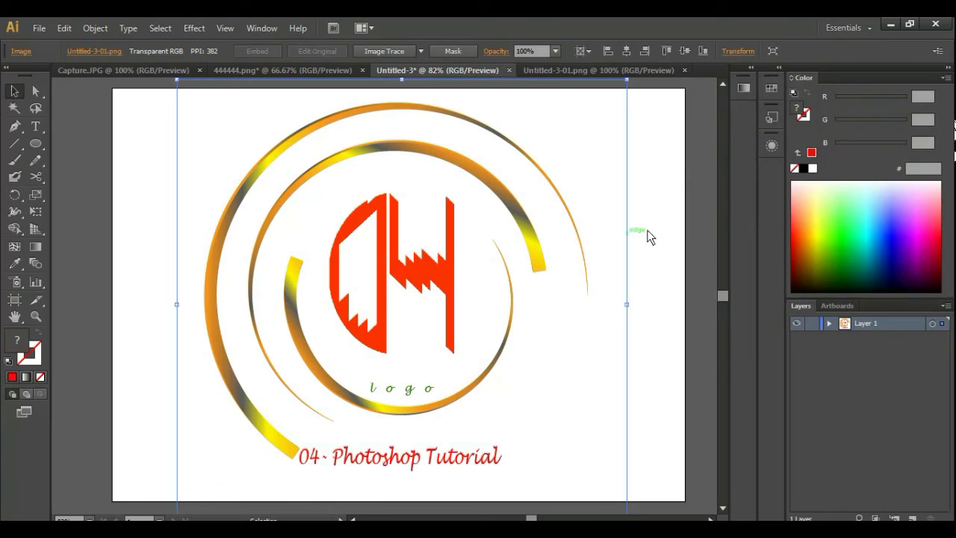
pyautogui.press('Down')
pyautogui.press('Down')
pyautogui.press('Down')
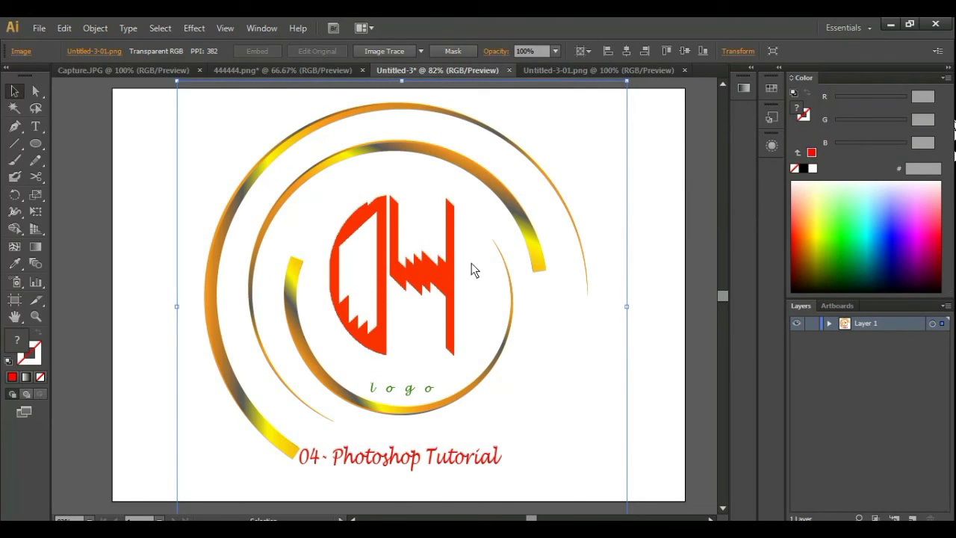
pyautogui.click(704, 186)
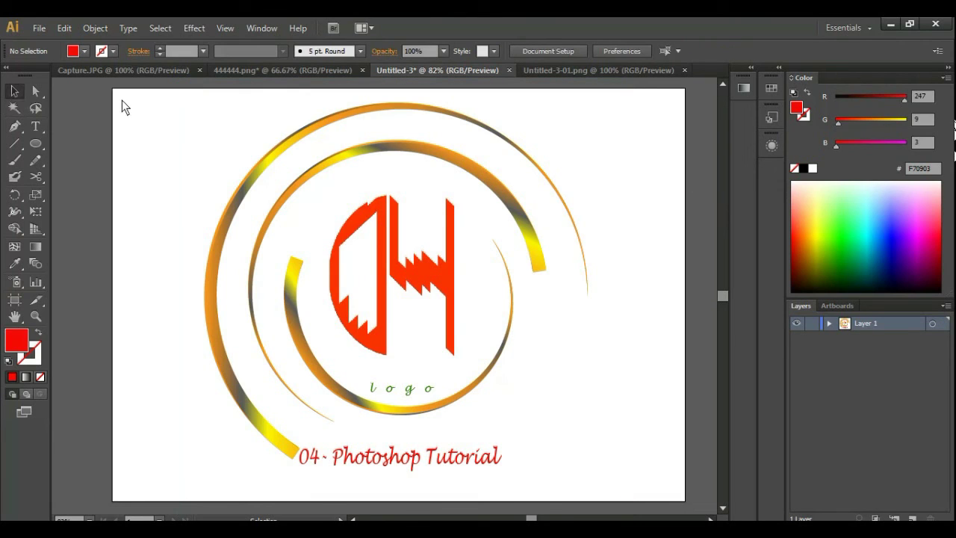
# - Group the arcs, the 04 emblem and both texts, shift the group slightly right and down, and deselect it
pyautogui.moveTo(122, 100); pyautogui.dragTo(639, 485)
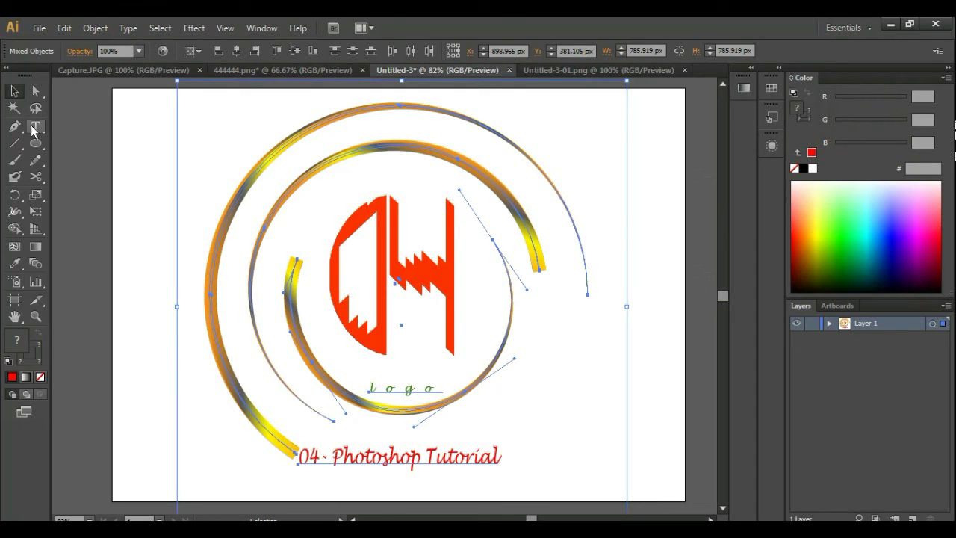
pyautogui.rightClick(364, 151)
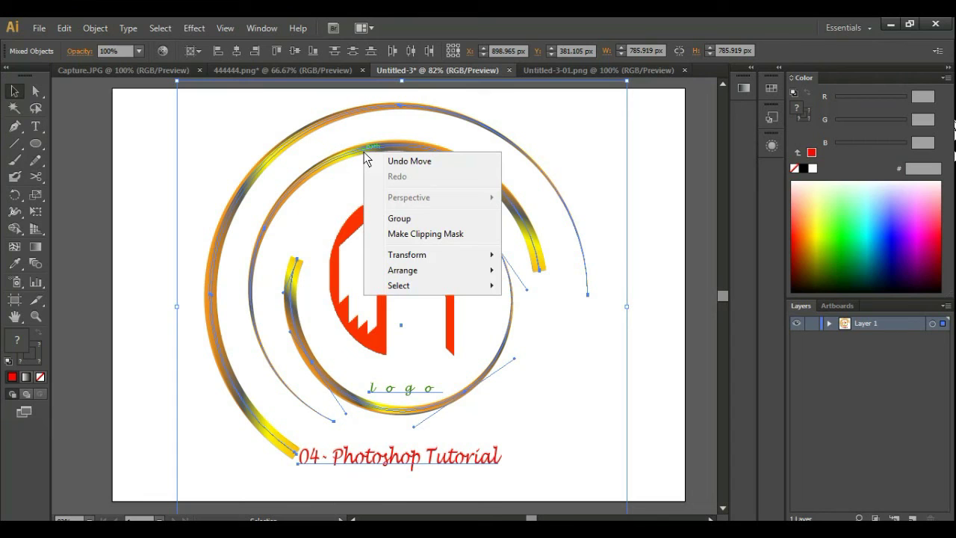
pyautogui.click(400, 218)
pyautogui.click(676, 183)
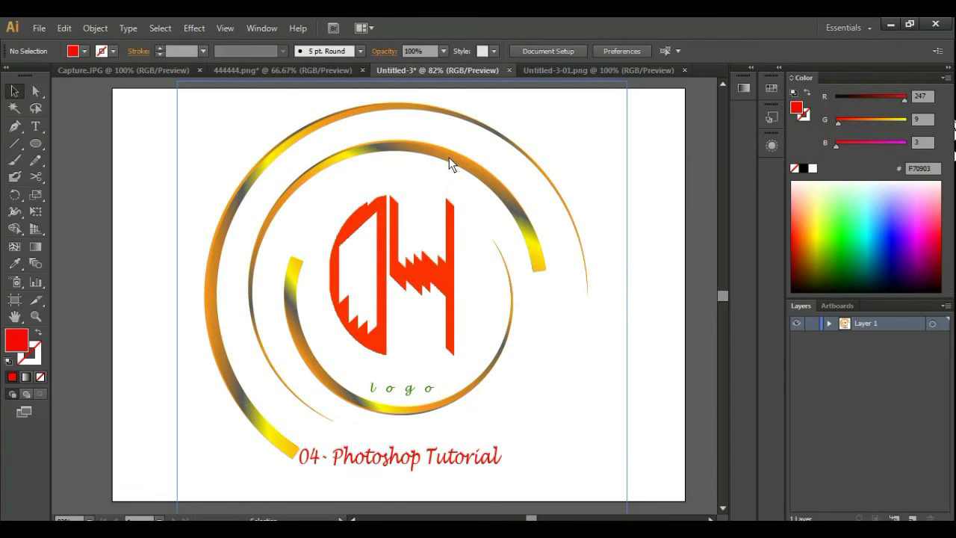
pyautogui.moveTo(450, 158)
pyautogui.mouseDown()
pyautogui.moveTo(385, 178)
pyautogui.moveTo(458, 175)
pyautogui.moveTo(454, 153)
pyautogui.moveTo(444, 169)
pyautogui.moveTo(449, 159)
pyautogui.mouseUp()
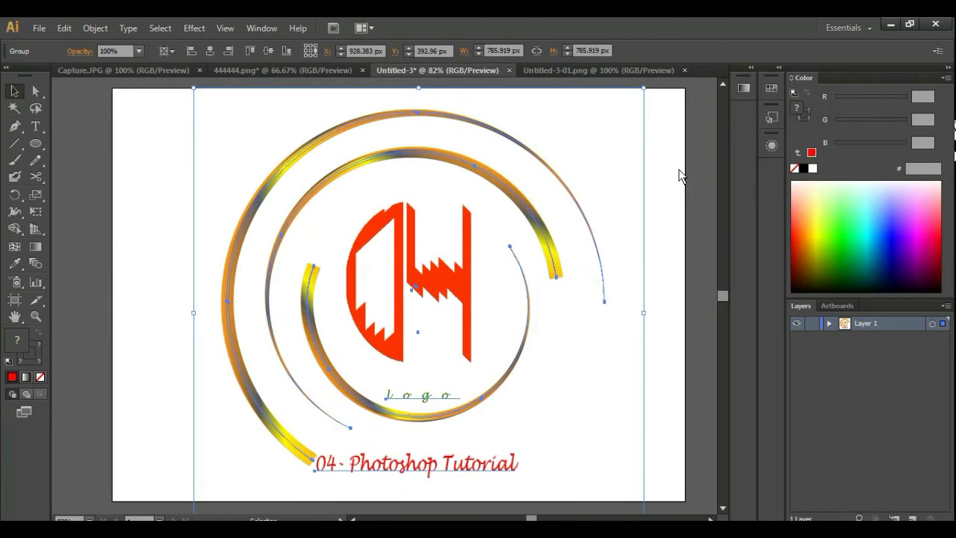
pyautogui.click(658, 172)
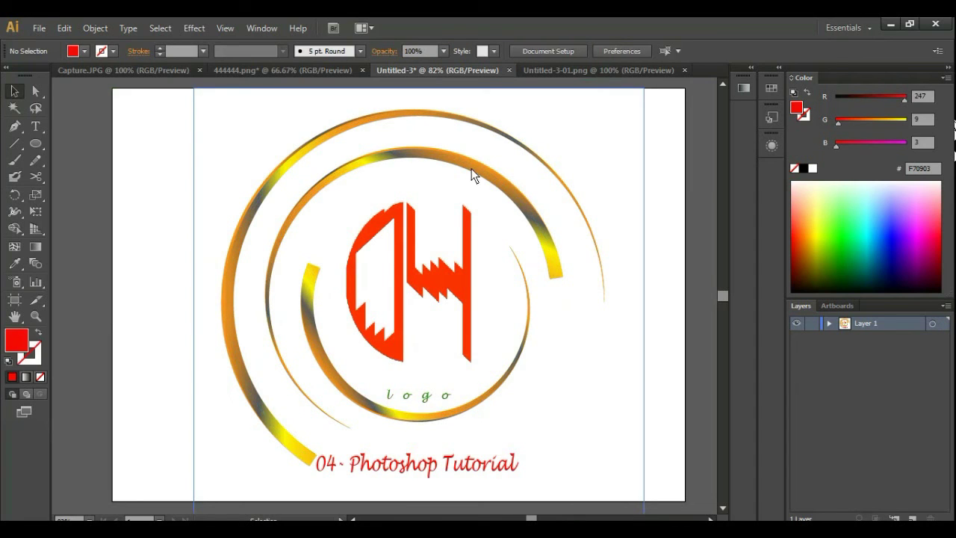
# - Bring the grouped logo into the Photoshop .psb document as a vector smart object, move it down and enlarge it to about 105%
pyautogui.moveTo(472, 175); pyautogui.dragTo(439, 294)
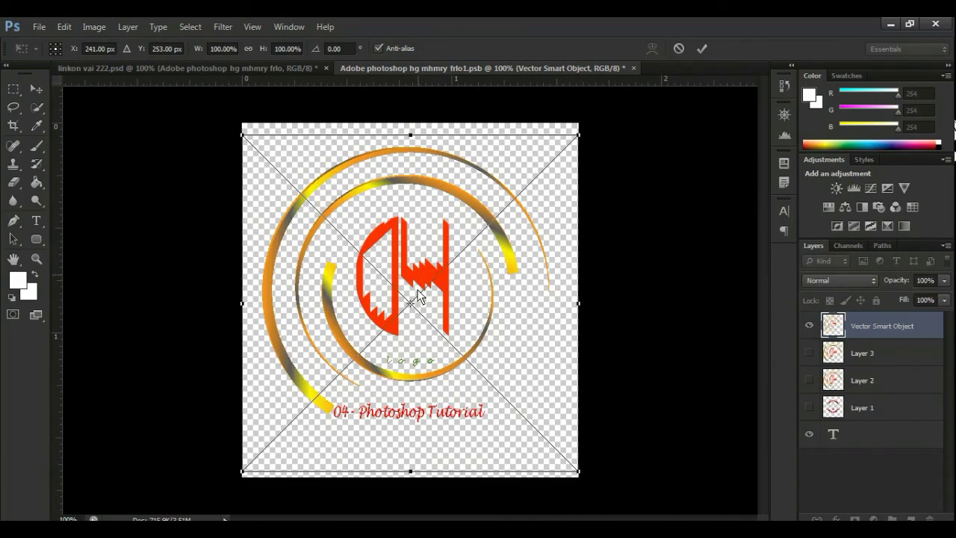
pyautogui.moveTo(418, 280)
pyautogui.mouseDown()
pyautogui.moveTo(417, 305)
pyautogui.moveTo(416, 292)
pyautogui.mouseUp()
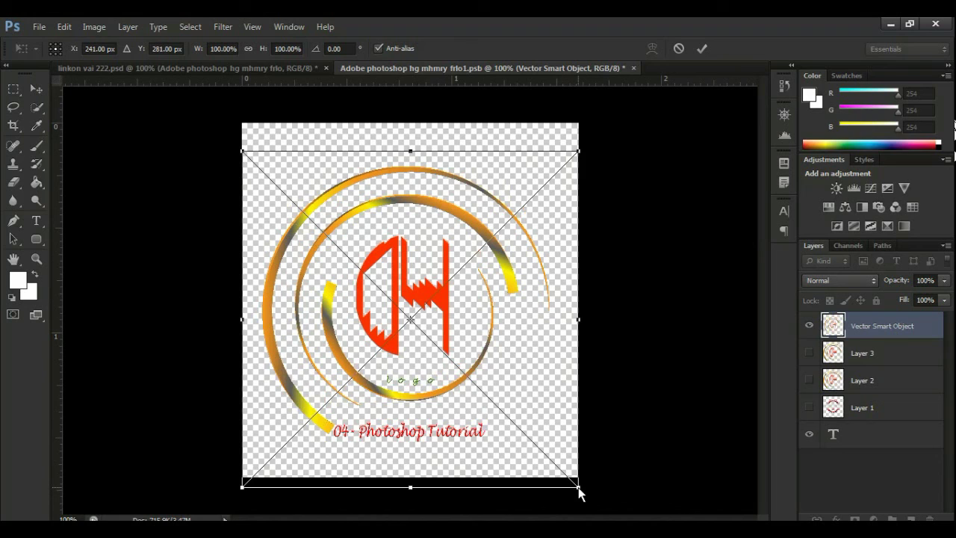
pyautogui.moveTo(579, 488); pyautogui.dragTo(583, 497)
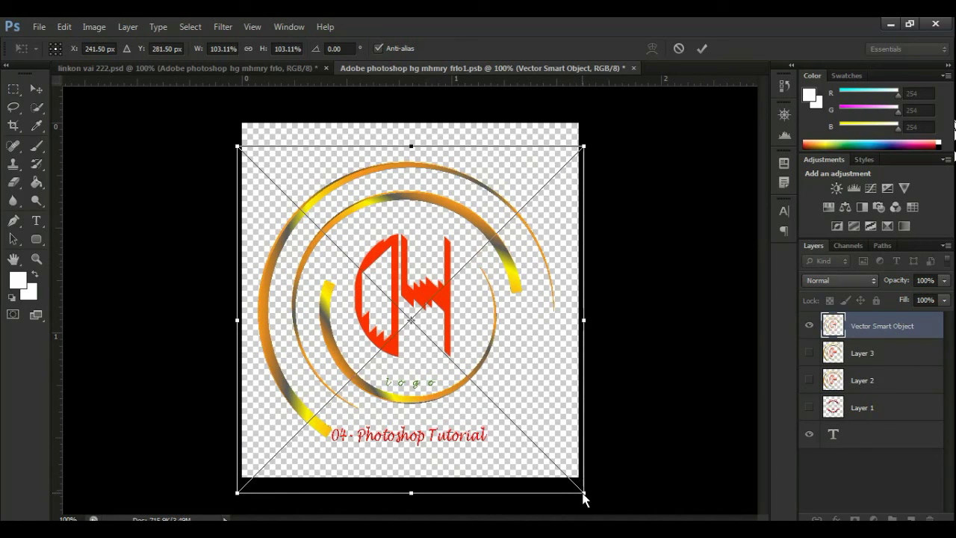
pyautogui.moveTo(584, 496); pyautogui.dragTo(586, 499)
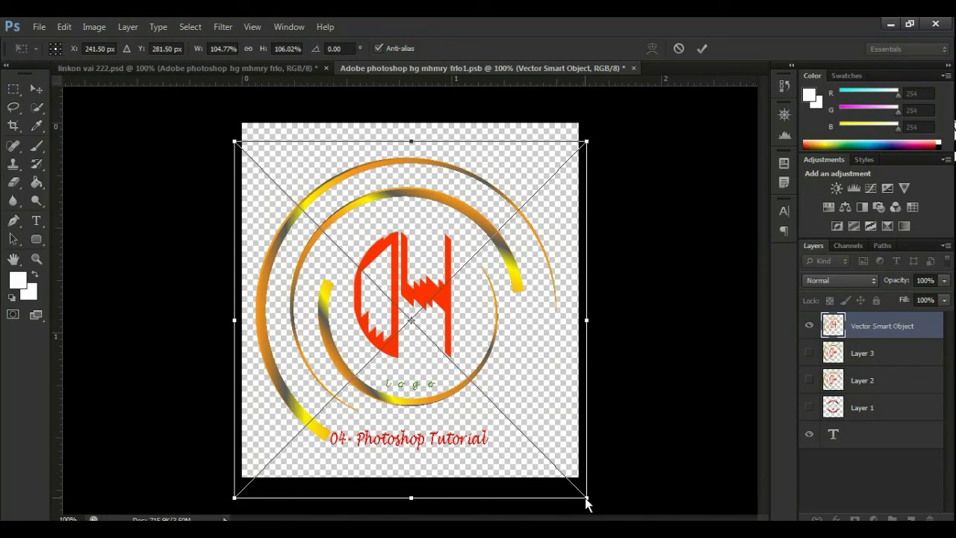
pyautogui.moveTo(587, 499); pyautogui.dragTo(589, 500)
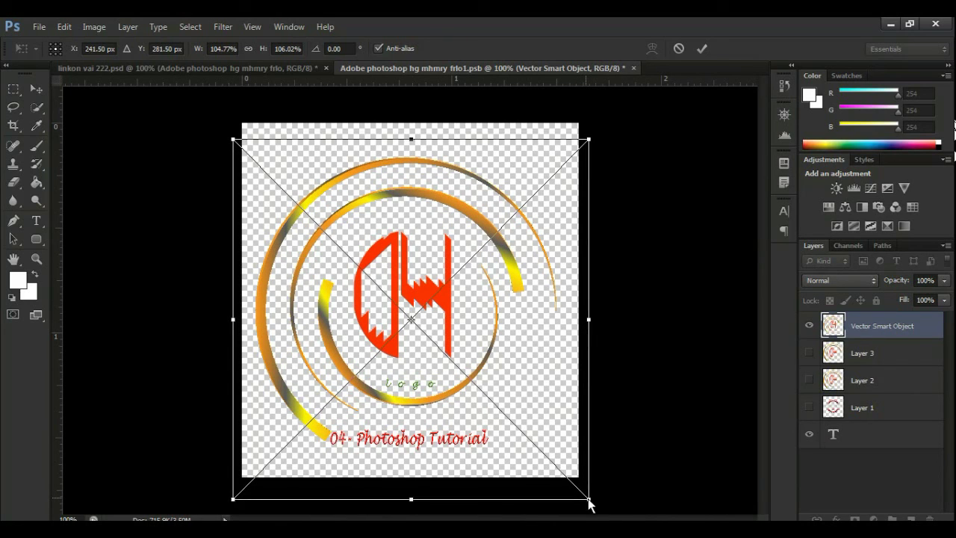
pyautogui.press('Return')
# - Move the placed logo slightly down and enlarge it a little more on the canvas
pyautogui.moveTo(425, 194); pyautogui.dragTo(421, 202)
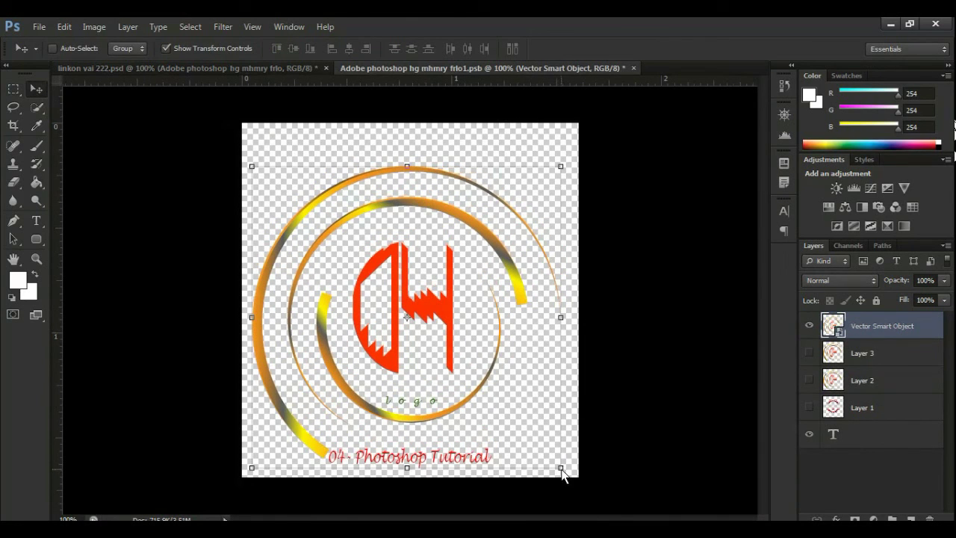
pyautogui.click(562, 470)
pyautogui.moveTo(561, 469); pyautogui.dragTo(565, 476)
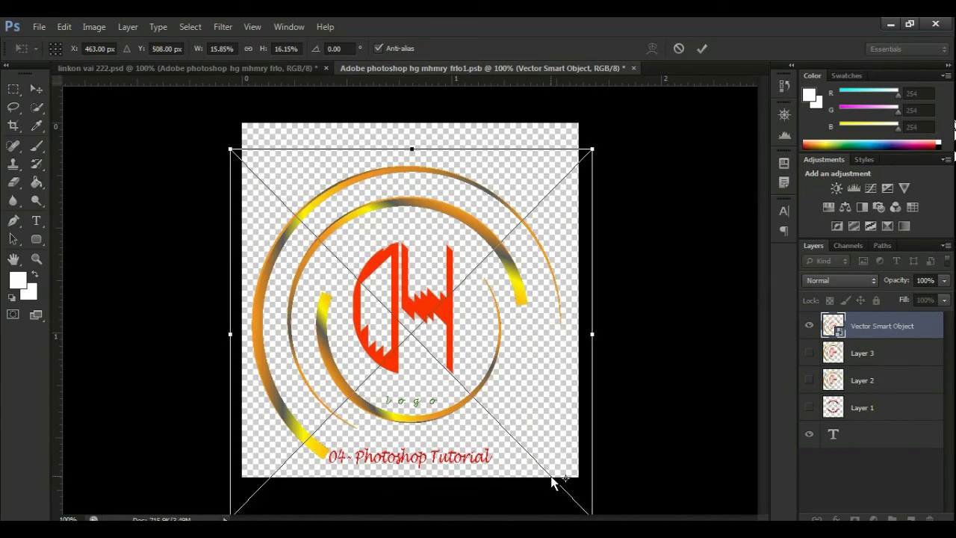
# - Save the smart object document with the pending transform placed, and return to linkon vai 222.psd
pyautogui.click(37, 28)
pyautogui.click(63, 182)
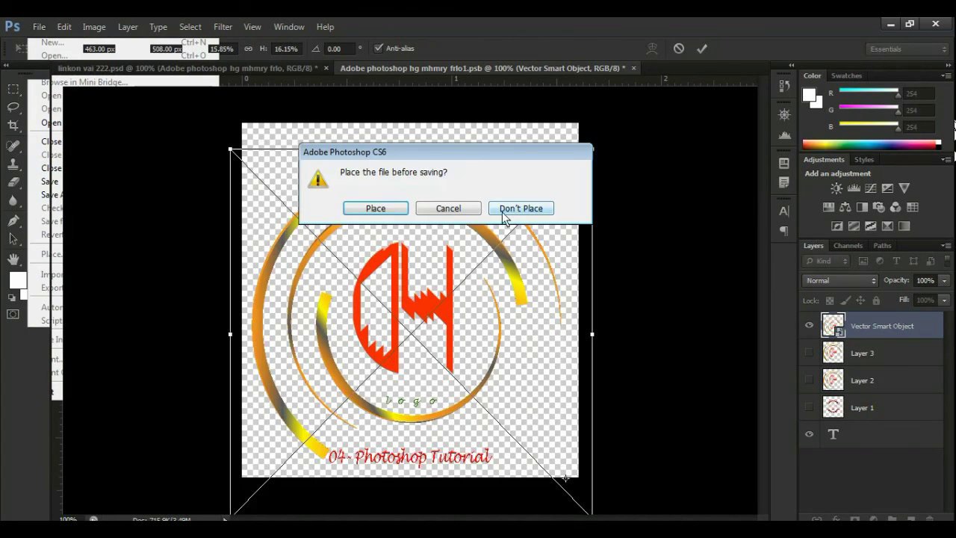
pyautogui.click(391, 209)
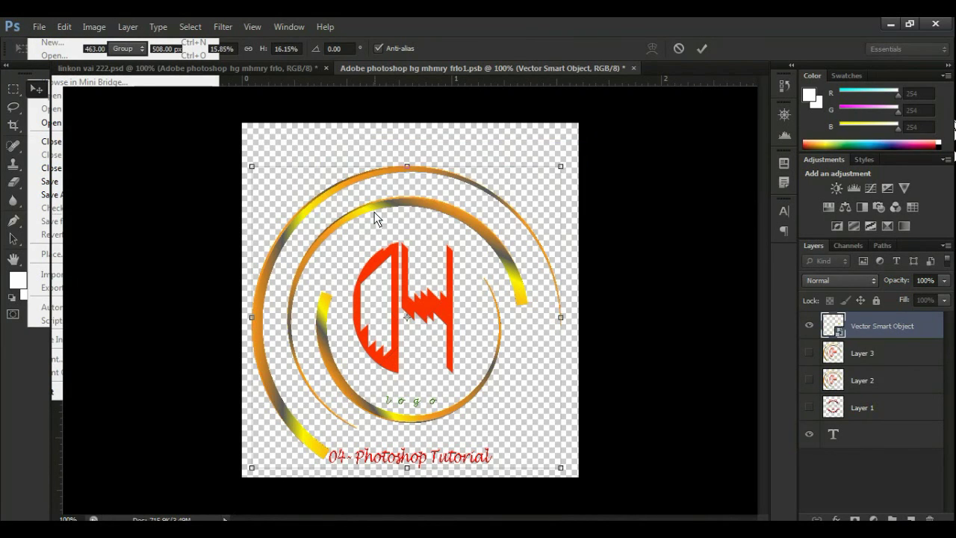
pyautogui.click(215, 68)
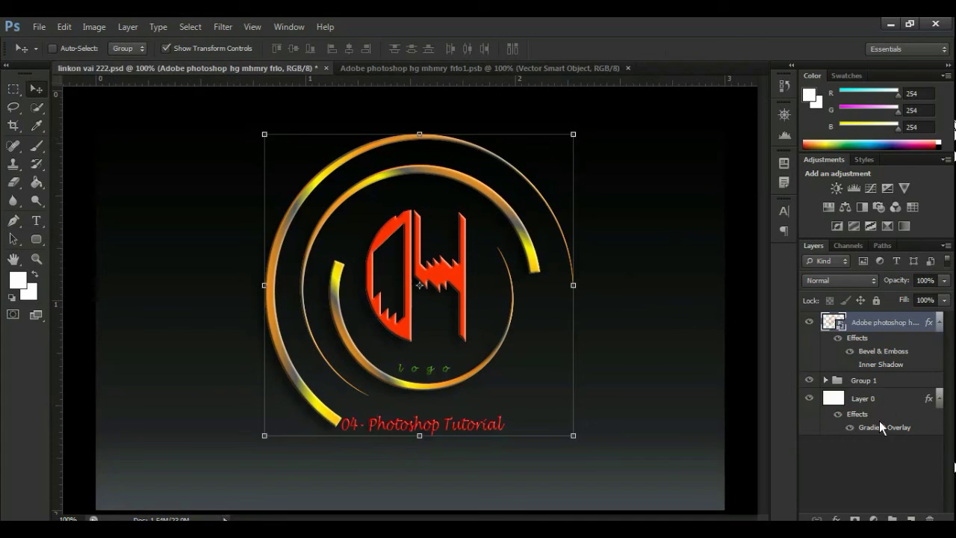
# - Turn off the Gradient Overlay effect on the background layer, Layer 0
pyautogui.click(874, 397)
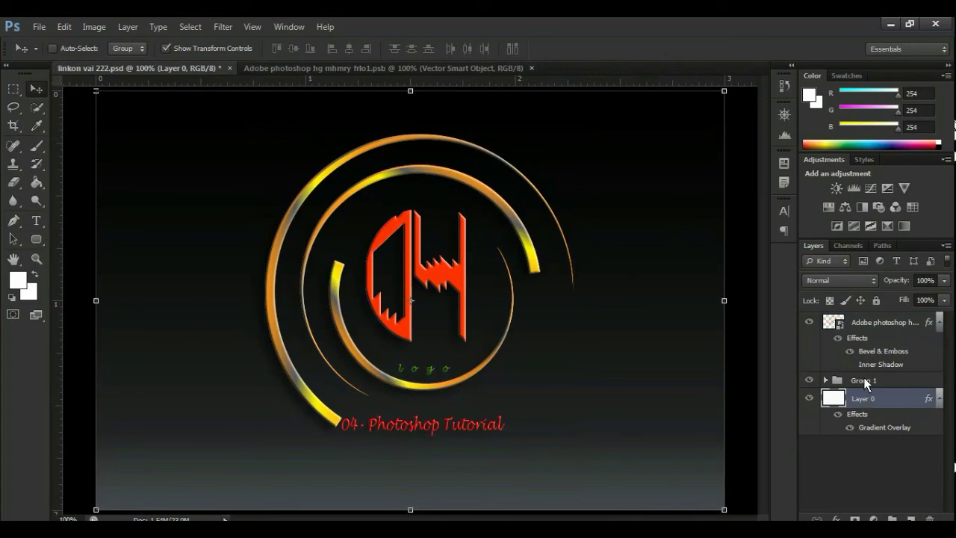
pyautogui.click(903, 323)
pyautogui.click(860, 380)
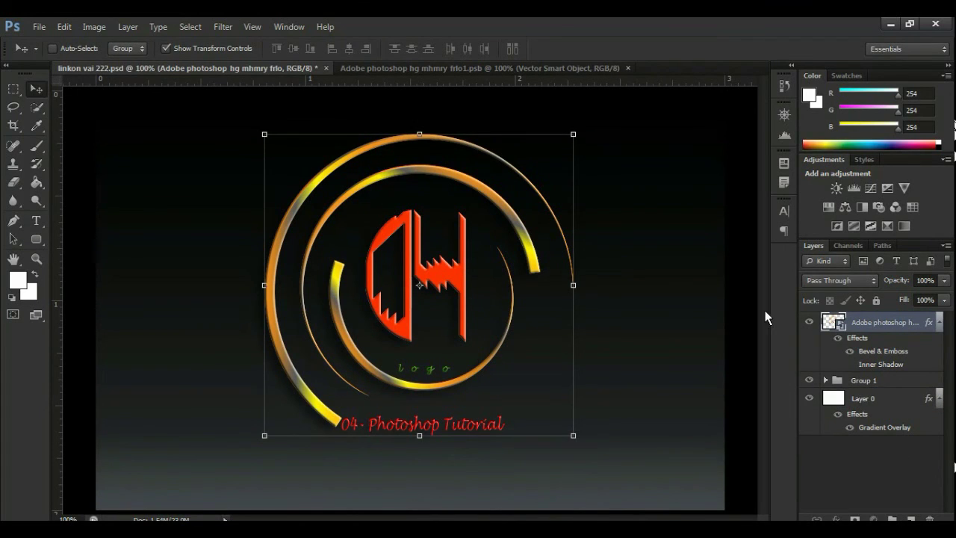
pyautogui.click(20, 91)
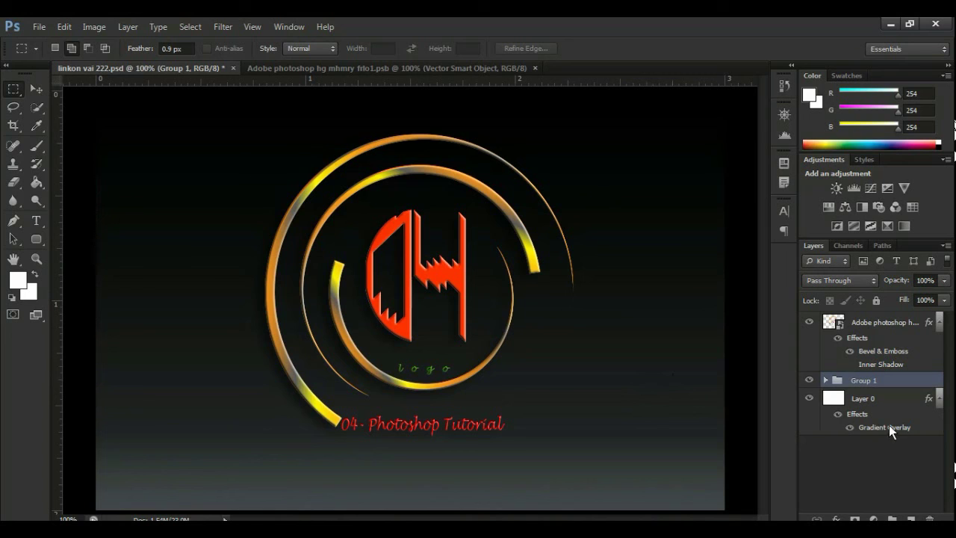
pyautogui.doubleClick(931, 399)
pyautogui.click(545, 316)
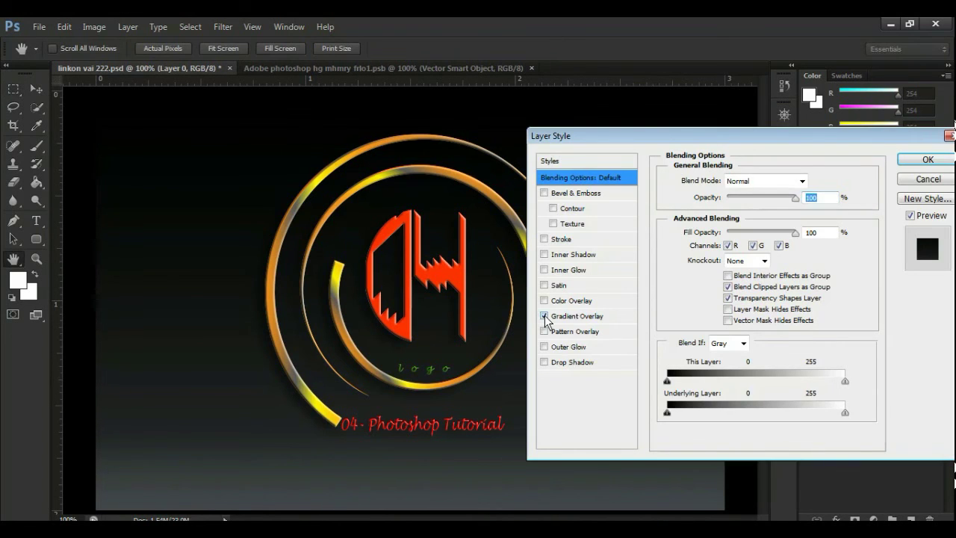
pyautogui.click(929, 159)
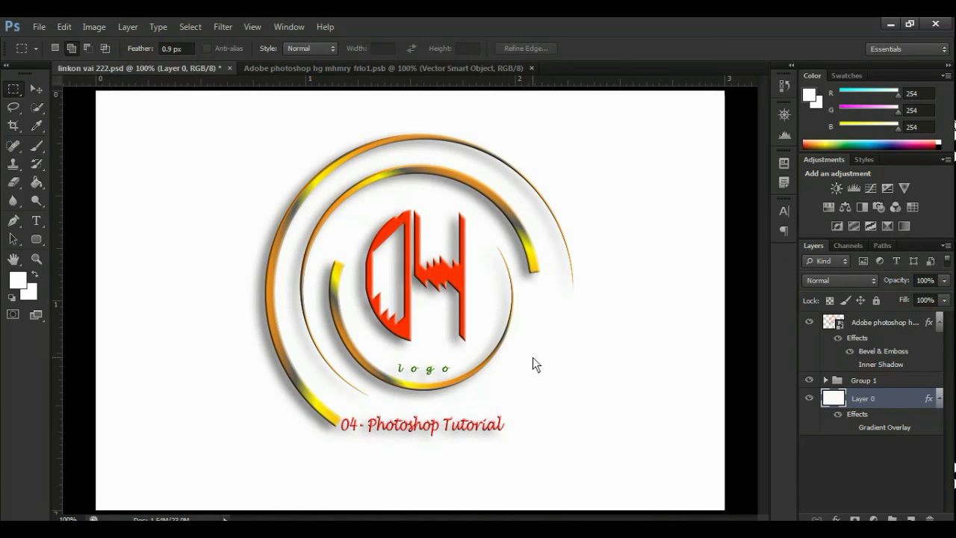
# - Alternately undo and redo the Gradient Overlay removal to compare the logo on both backgrounds, finishing with the removal undone
pyautogui.hotkey('ctrl', 'alt', 'z')
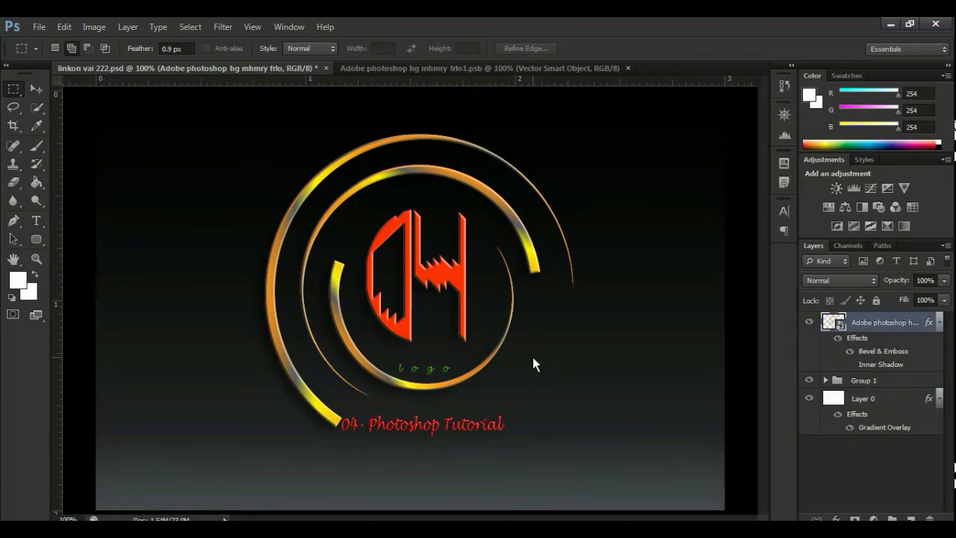
pyautogui.hotkey('ctrl', 'z')
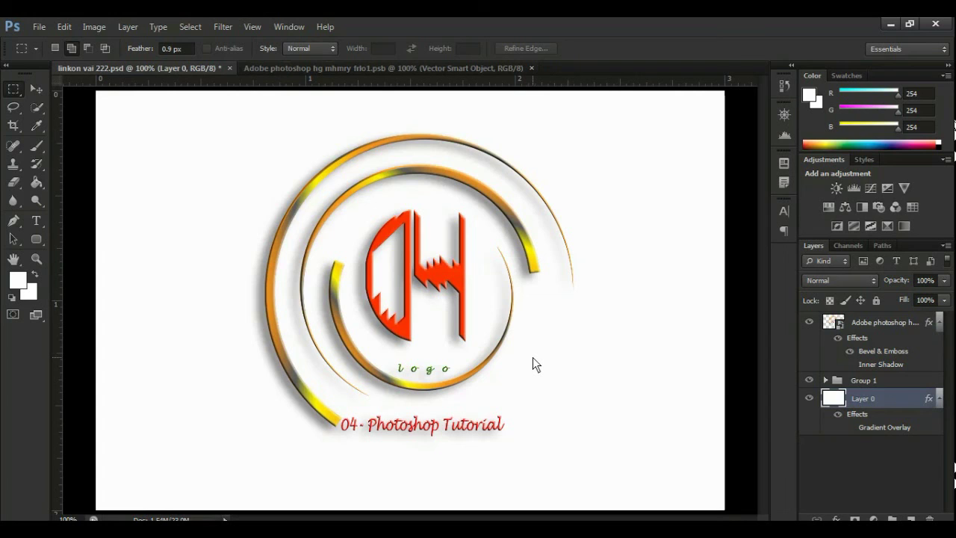
pyautogui.hotkey('ctrl', 'z')
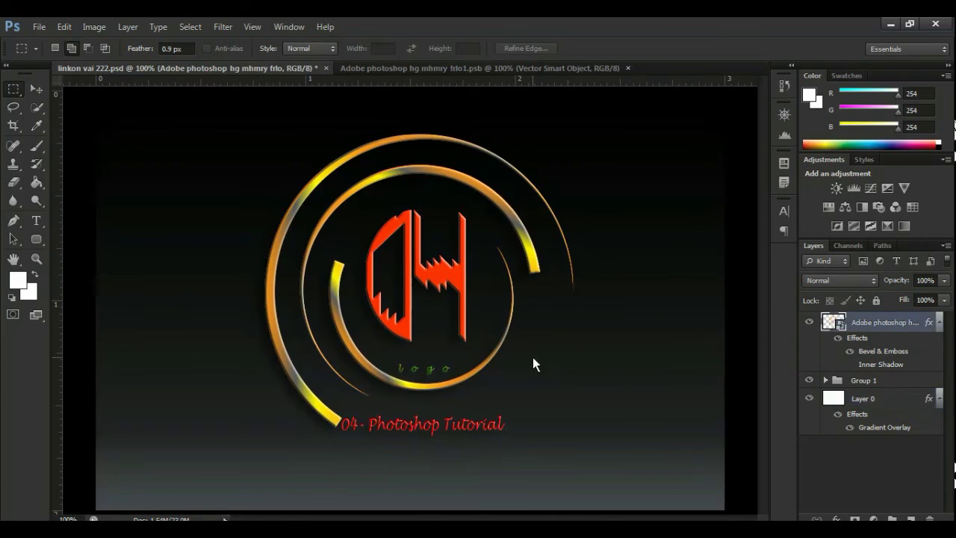
pyautogui.hotkey('ctrl', 'z')
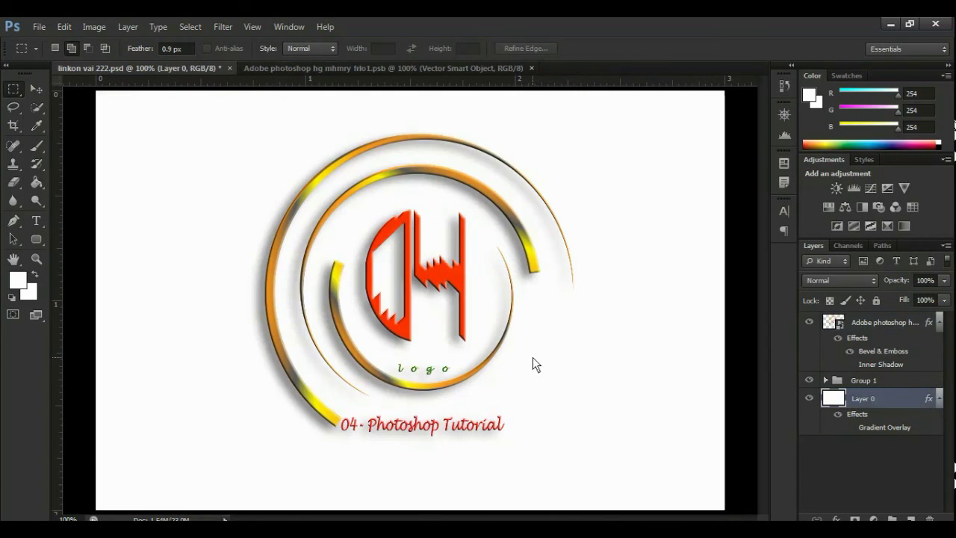
pyautogui.hotkey('ctrl', 'z')
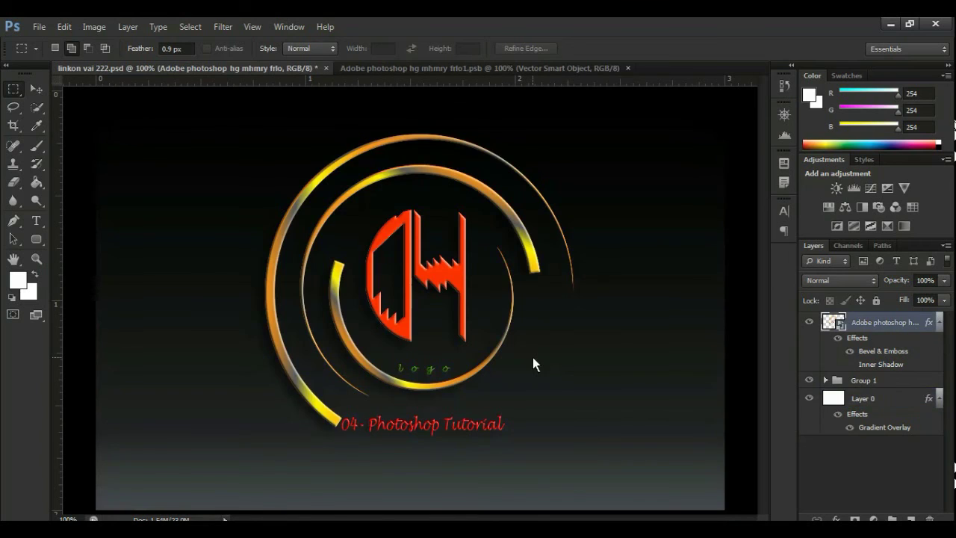
pyautogui.hotkey('ctrl', 'z')
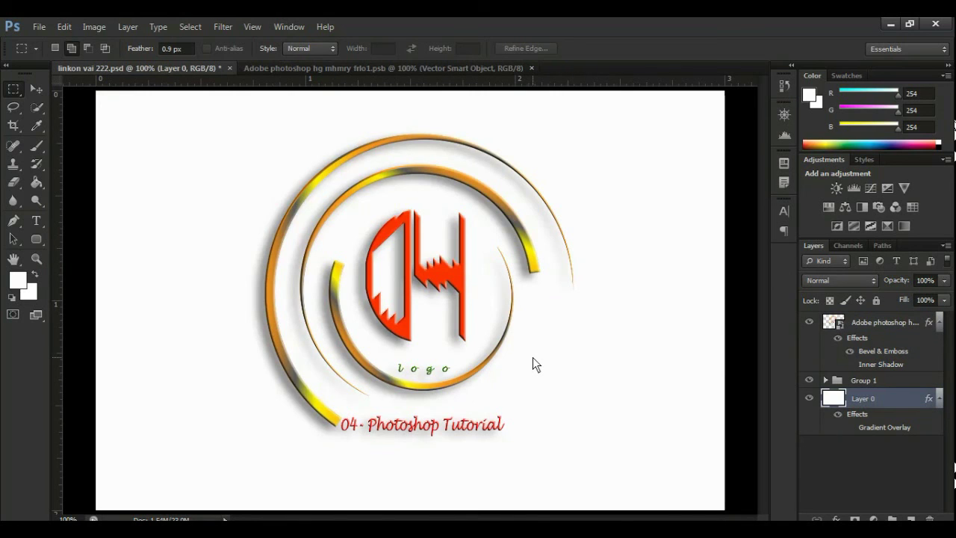
pyautogui.hotkey('ctrl', 'z')
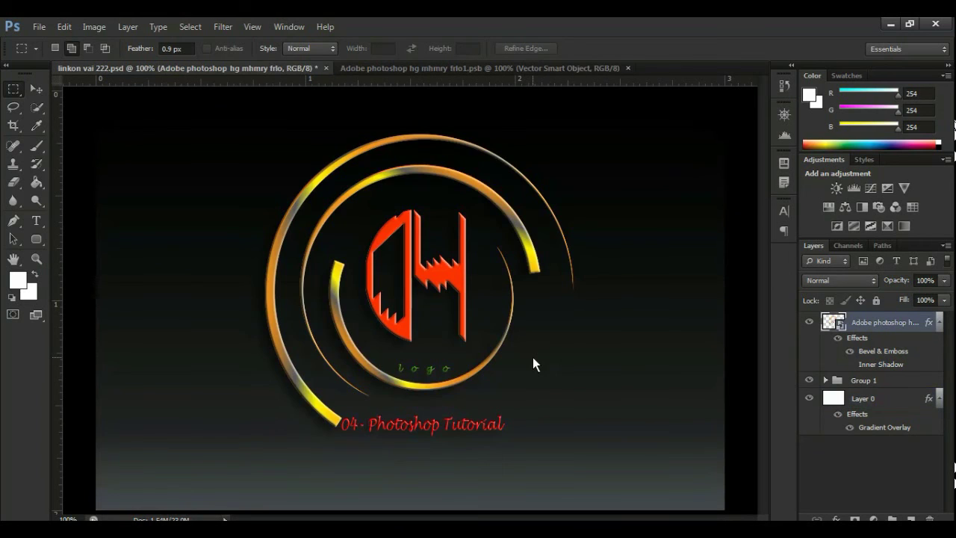